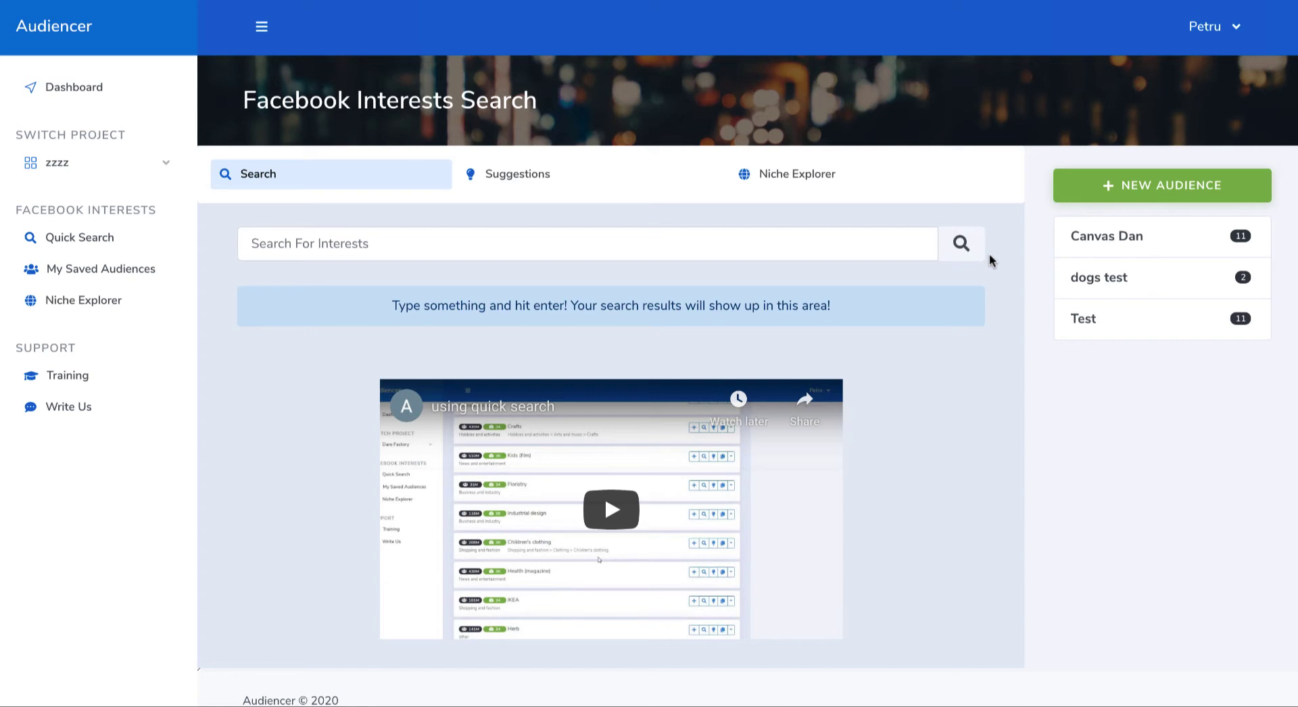
Step: Search the Facebook interests for "dogs"
left_click(844, 245)
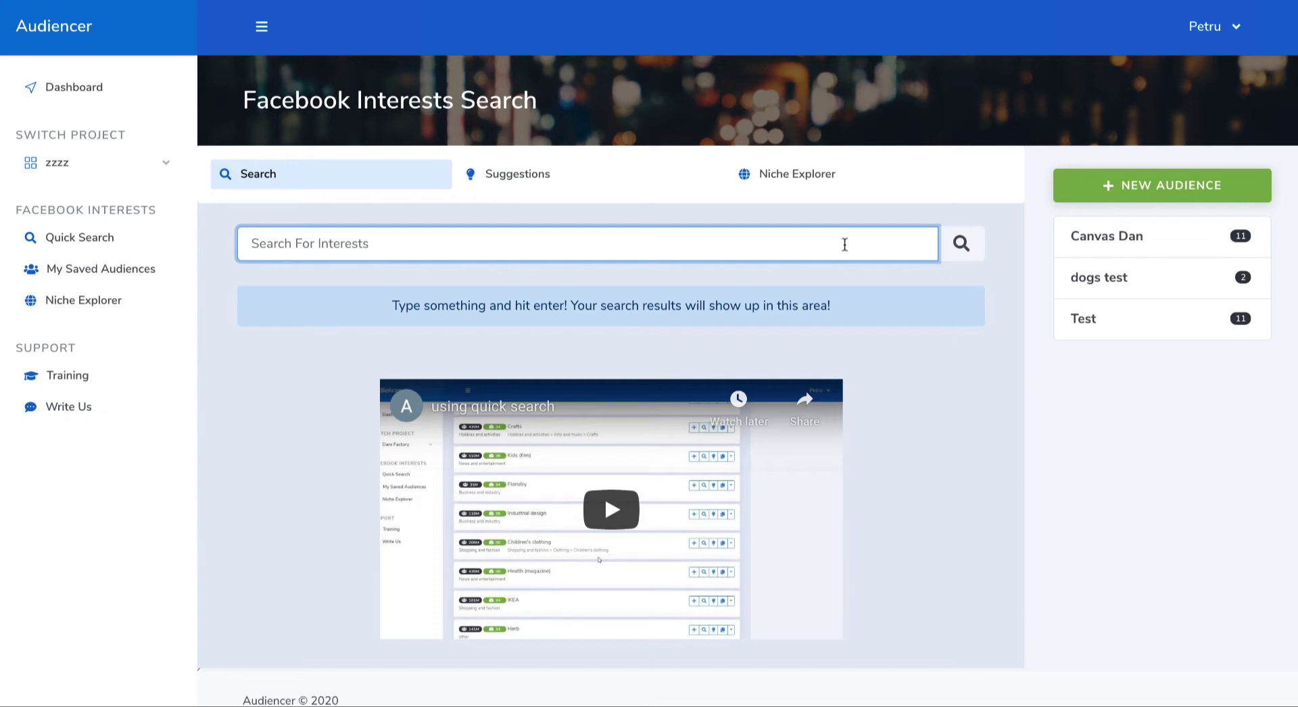
type("dogs")
key("Return")
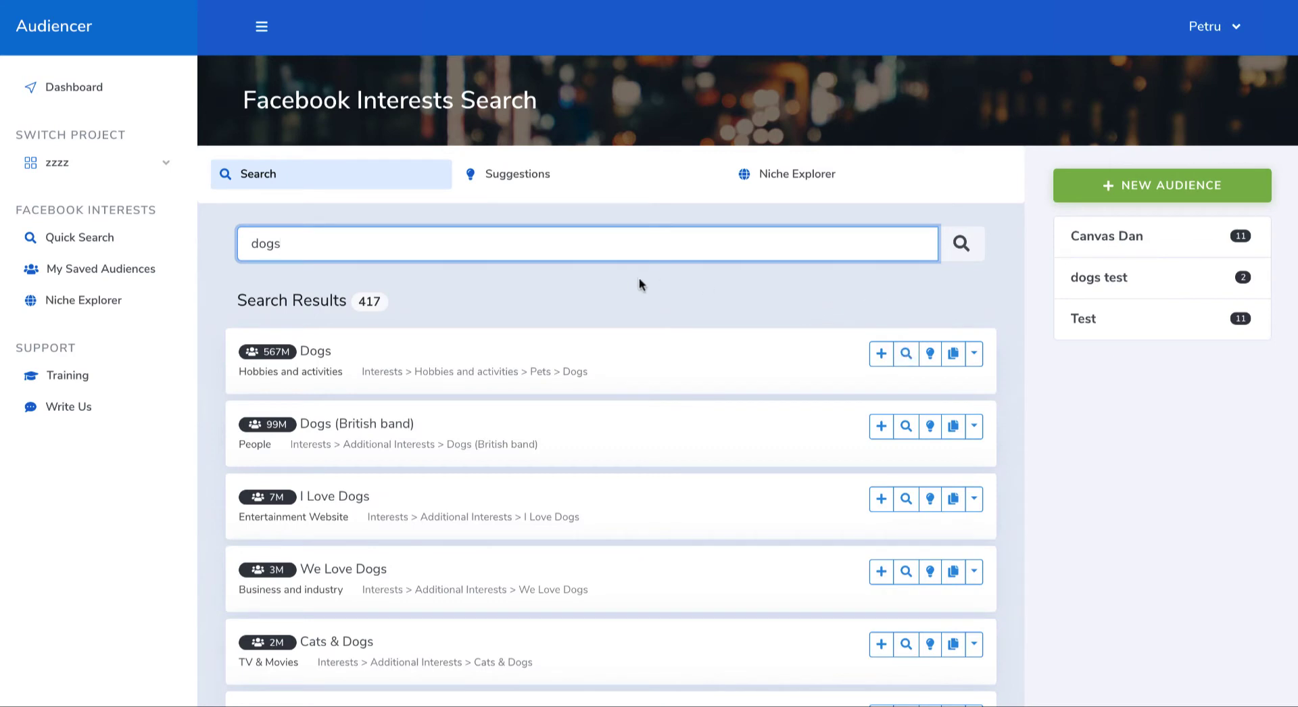
Step: Examine the result count, the list of matching interests and the worldwide audience size shown for each one
left_click_drag(238, 300, 327, 301)
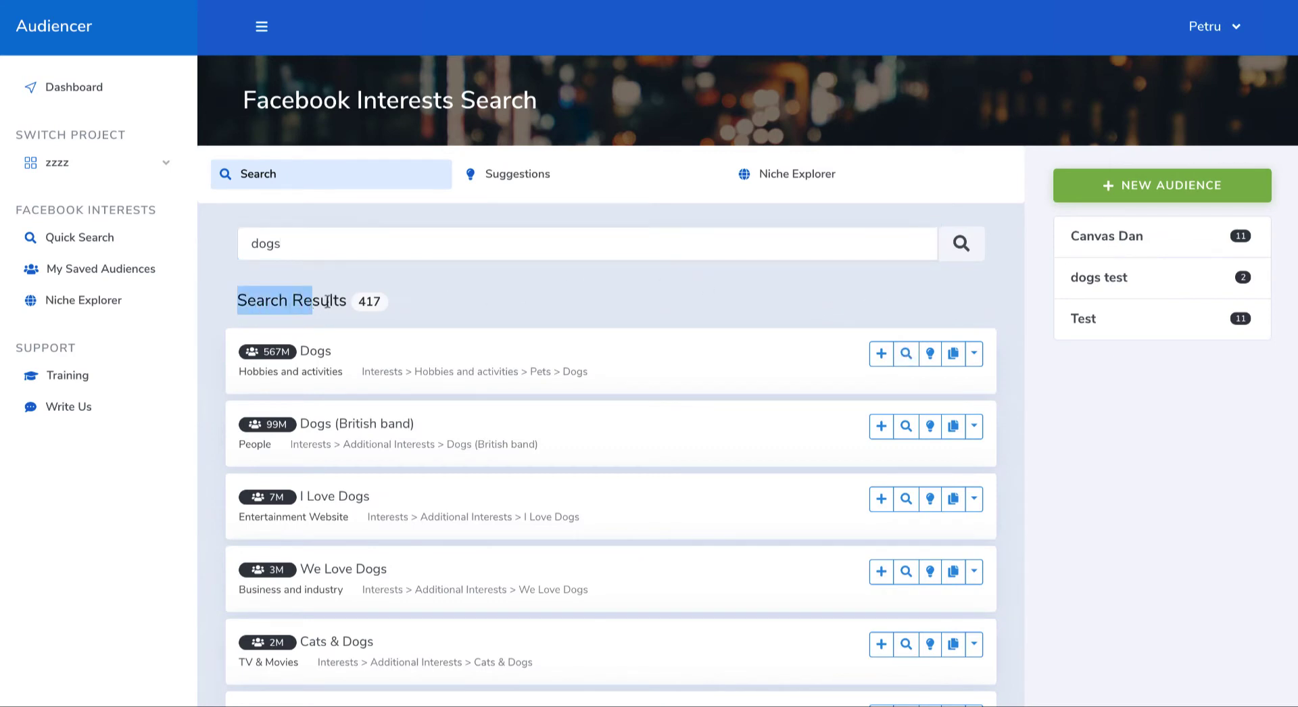
double_click(375, 302)
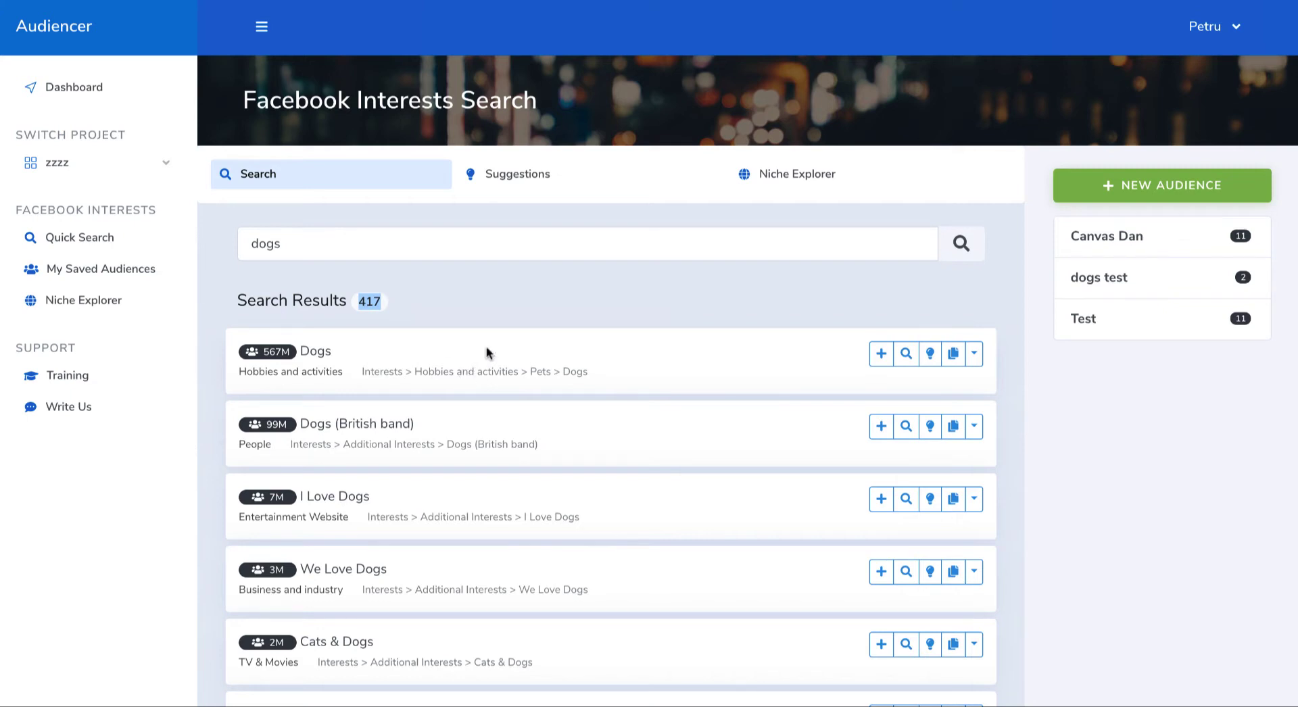
scroll(507, 440, "down", 9)
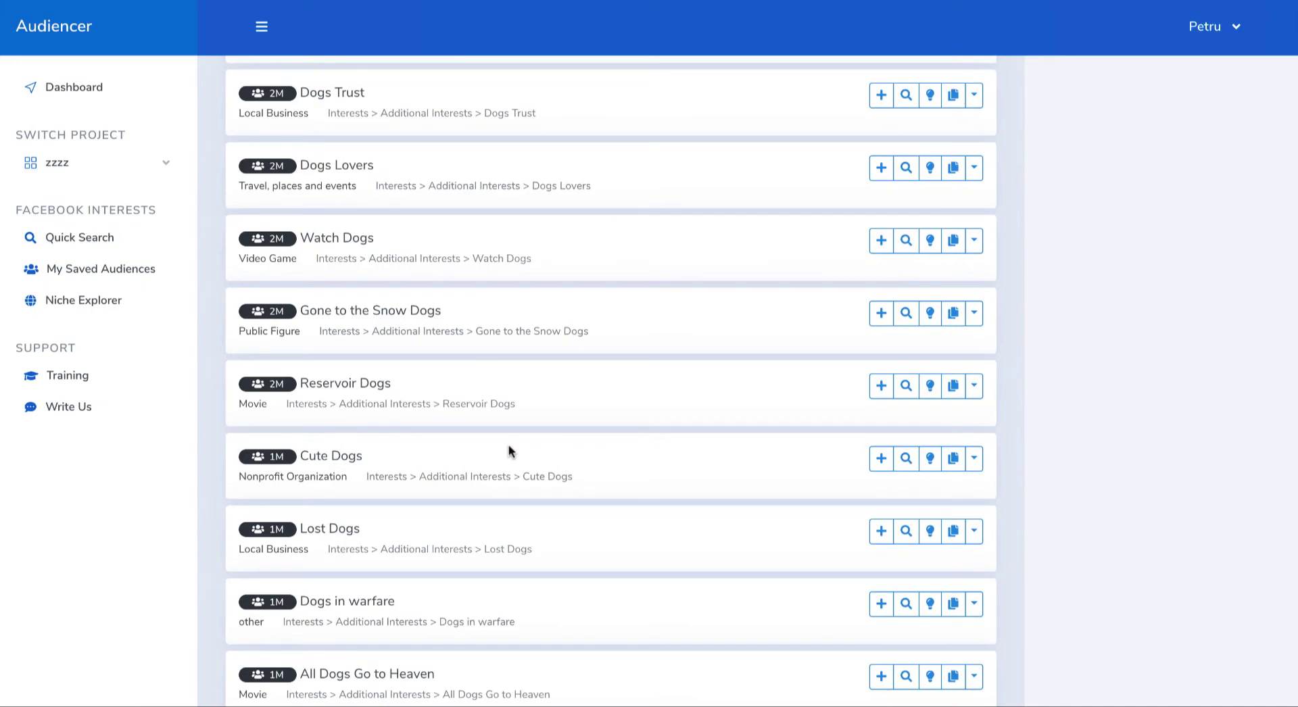
scroll(508, 447, "down", 20)
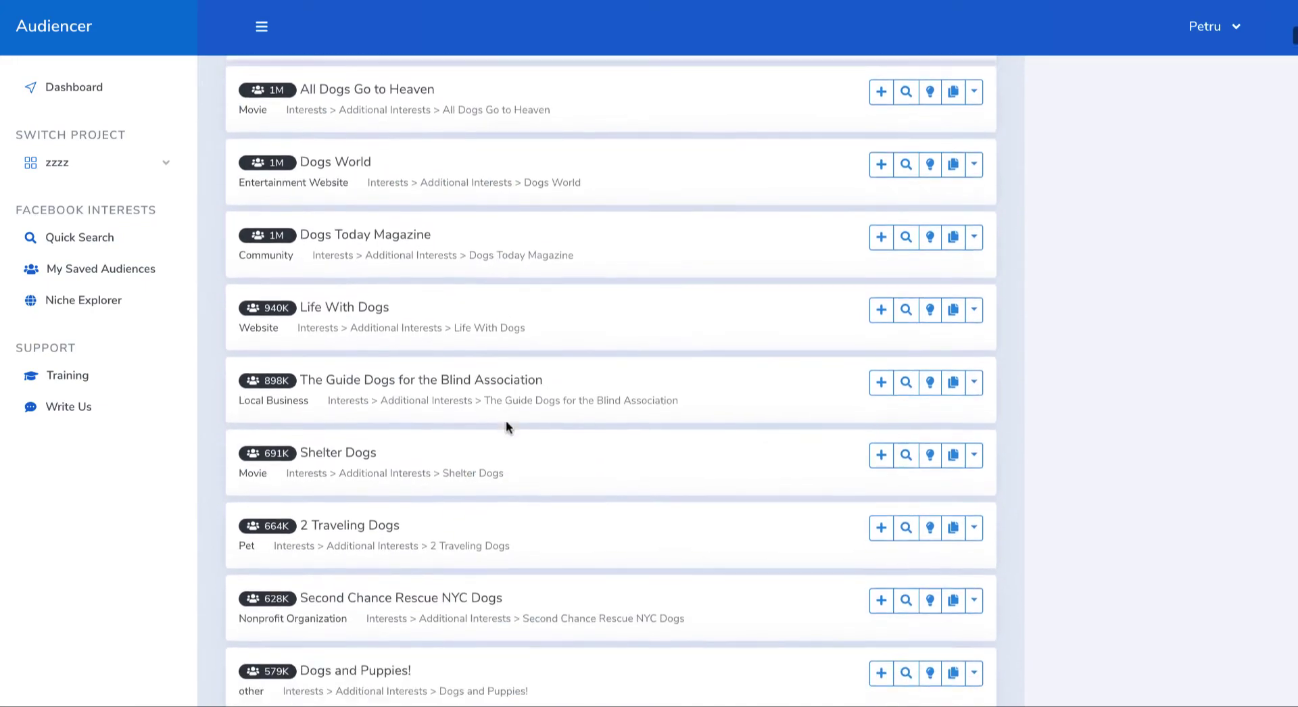
scroll(507, 424, "down", 20)
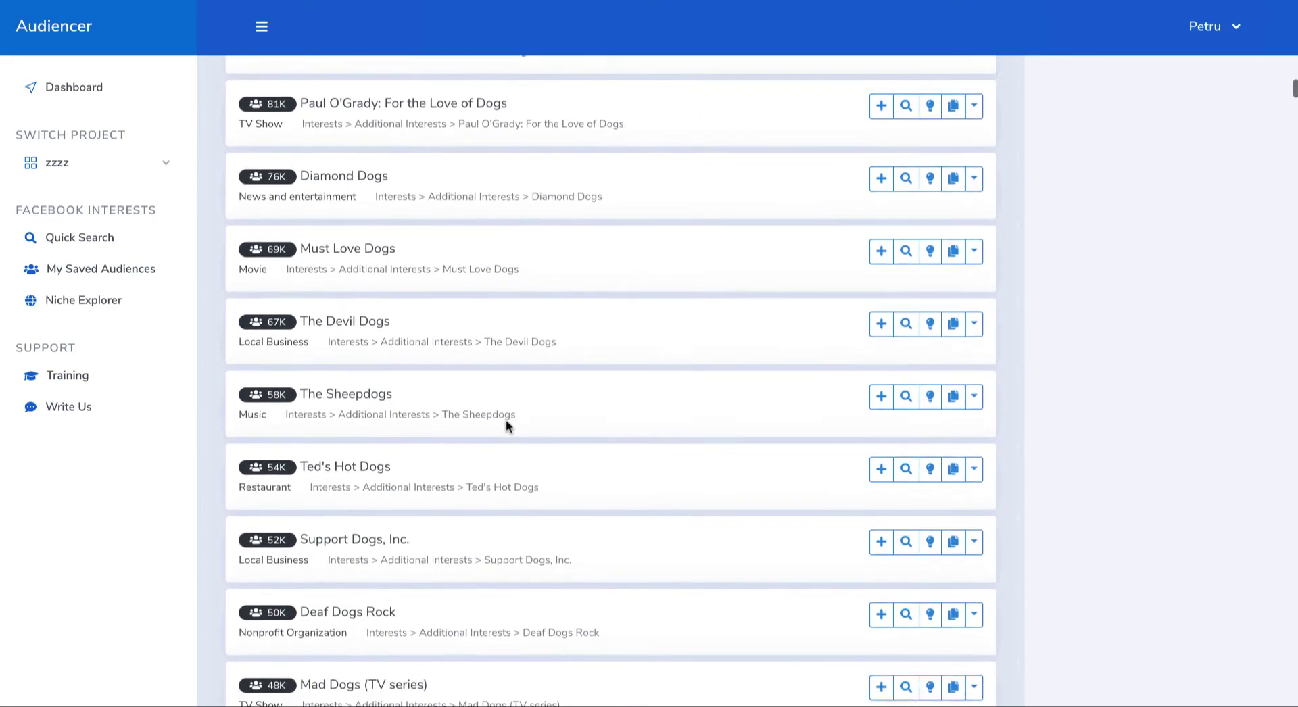
scroll(506, 422, "up", 20)
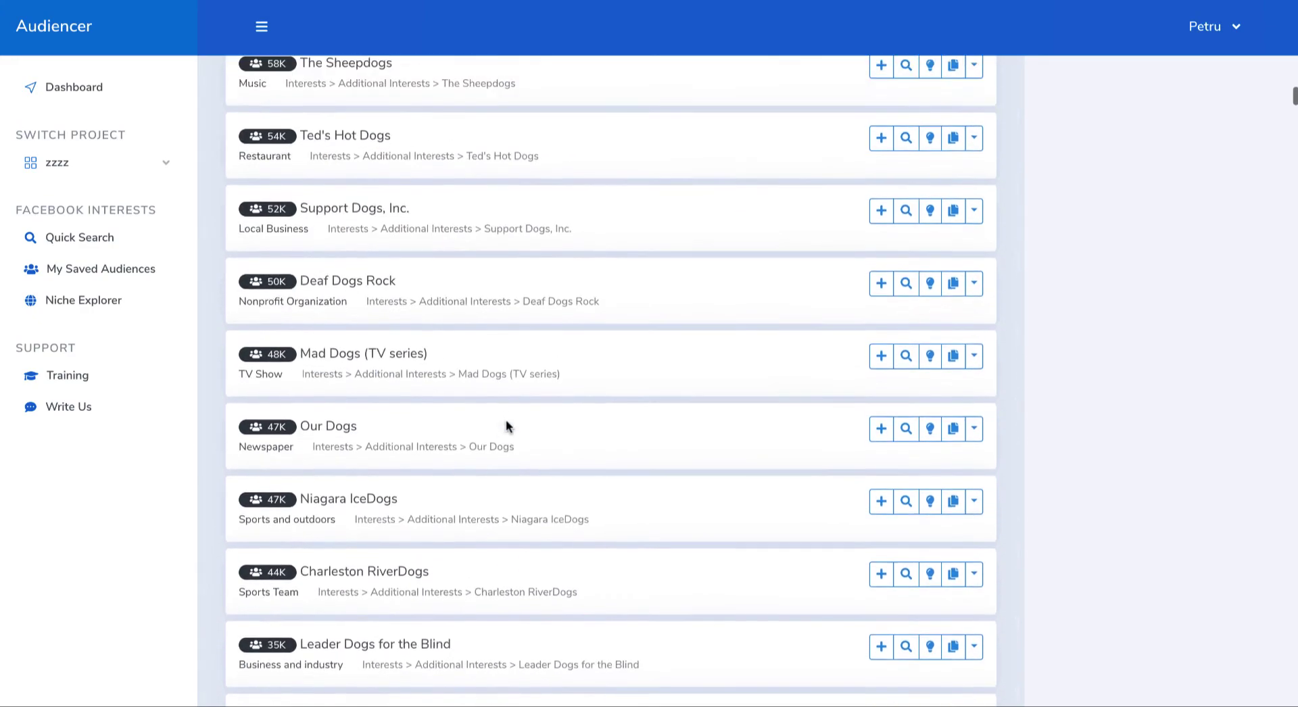
scroll(507, 421, "up", 20)
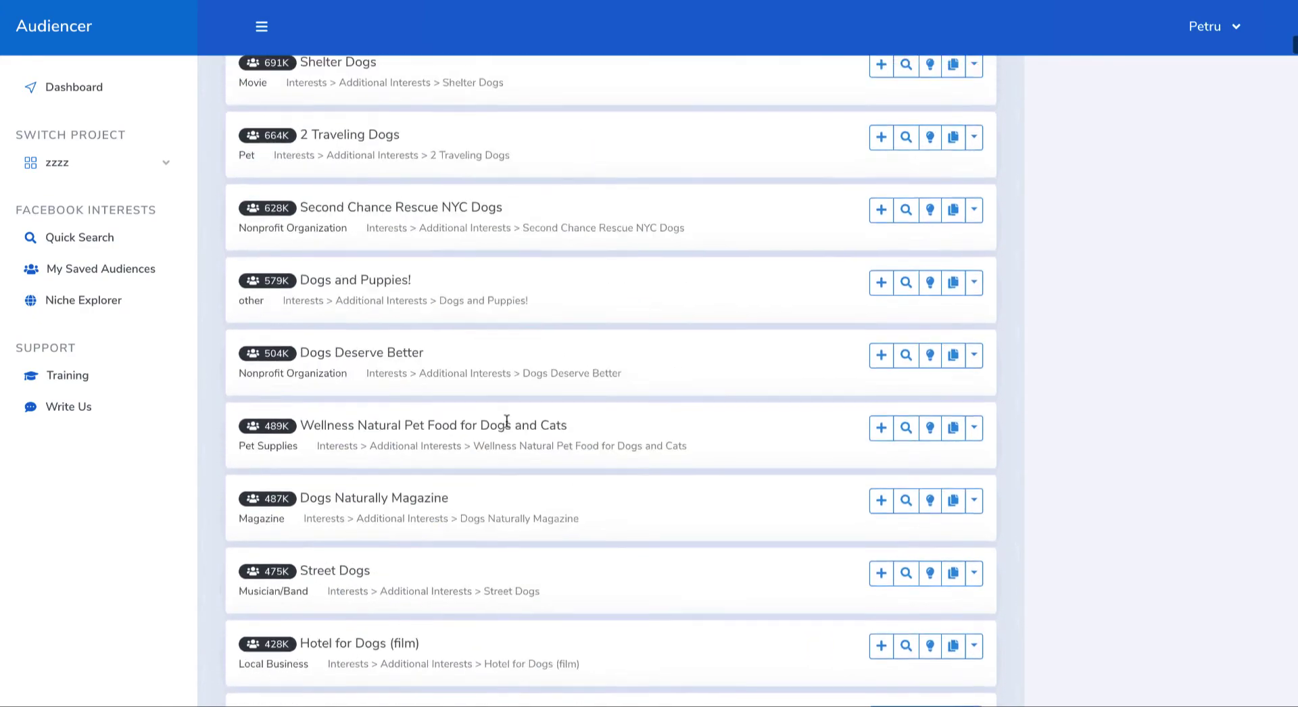
scroll(506, 425, "down", 1)
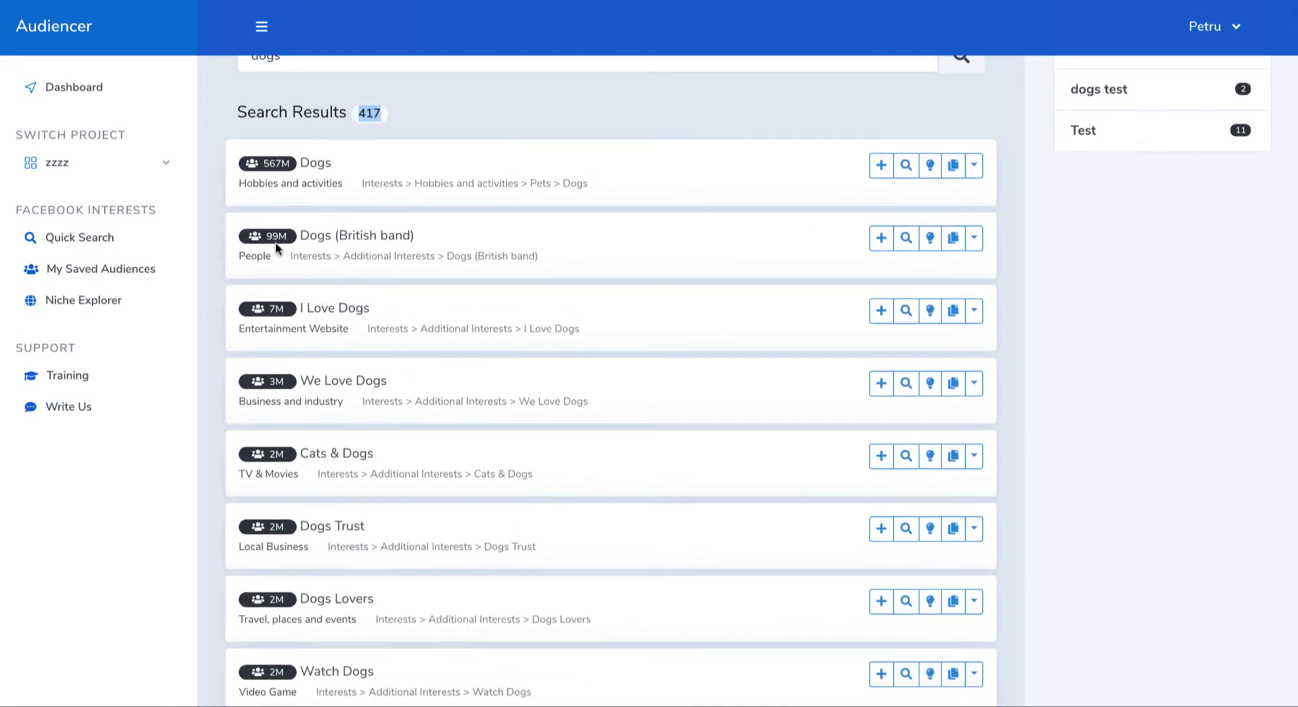
left_click_drag(288, 236, 266, 236)
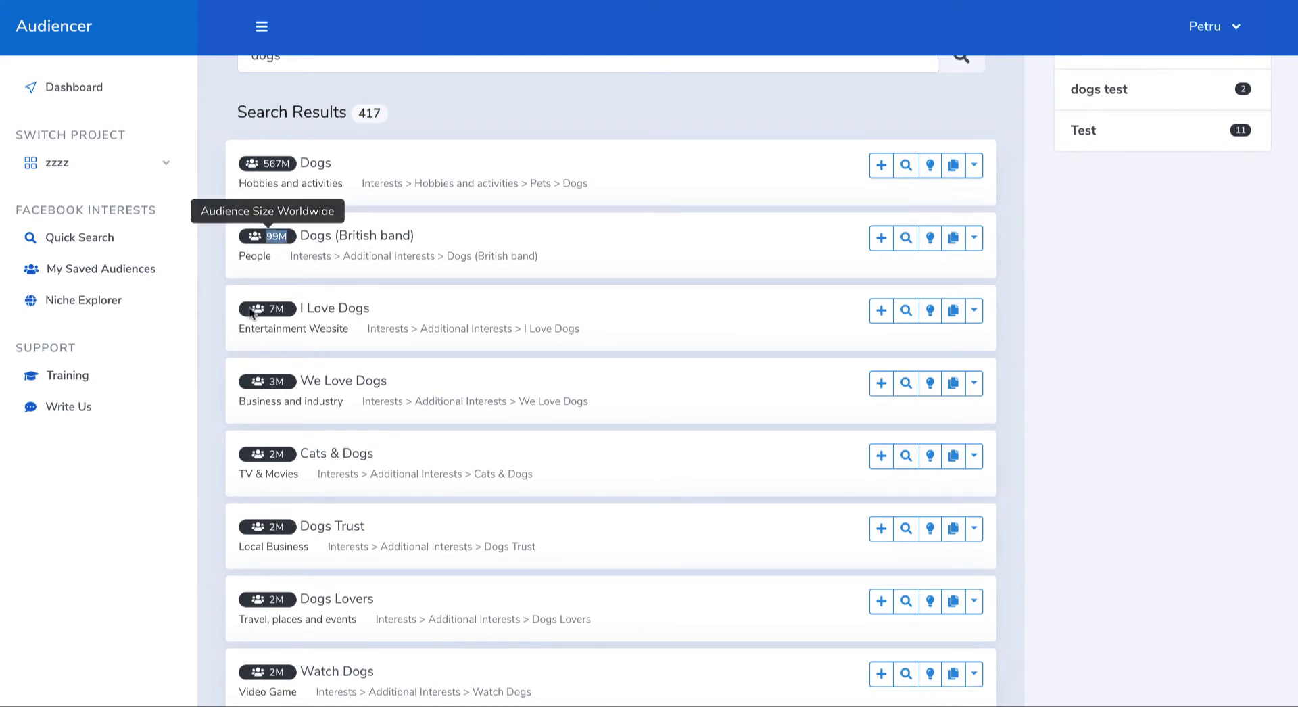
left_click_drag(275, 309, 305, 307)
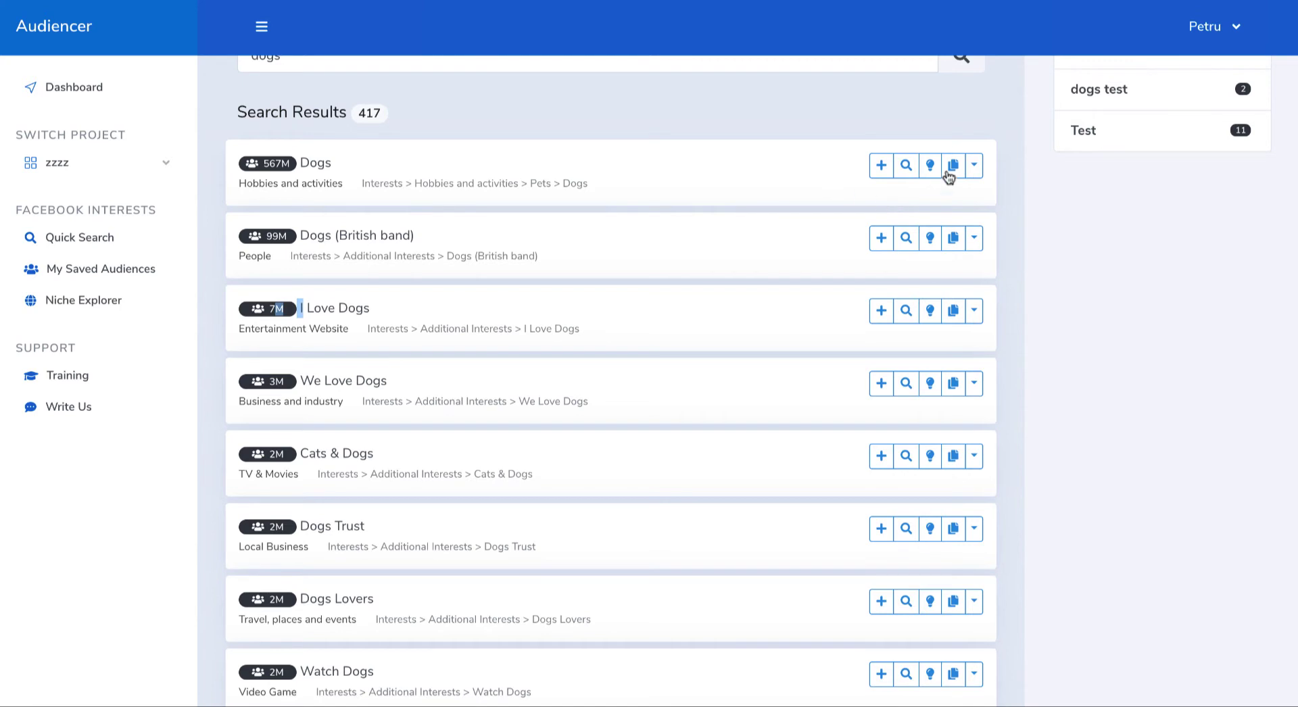
scroll(695, 335, "up", 3)
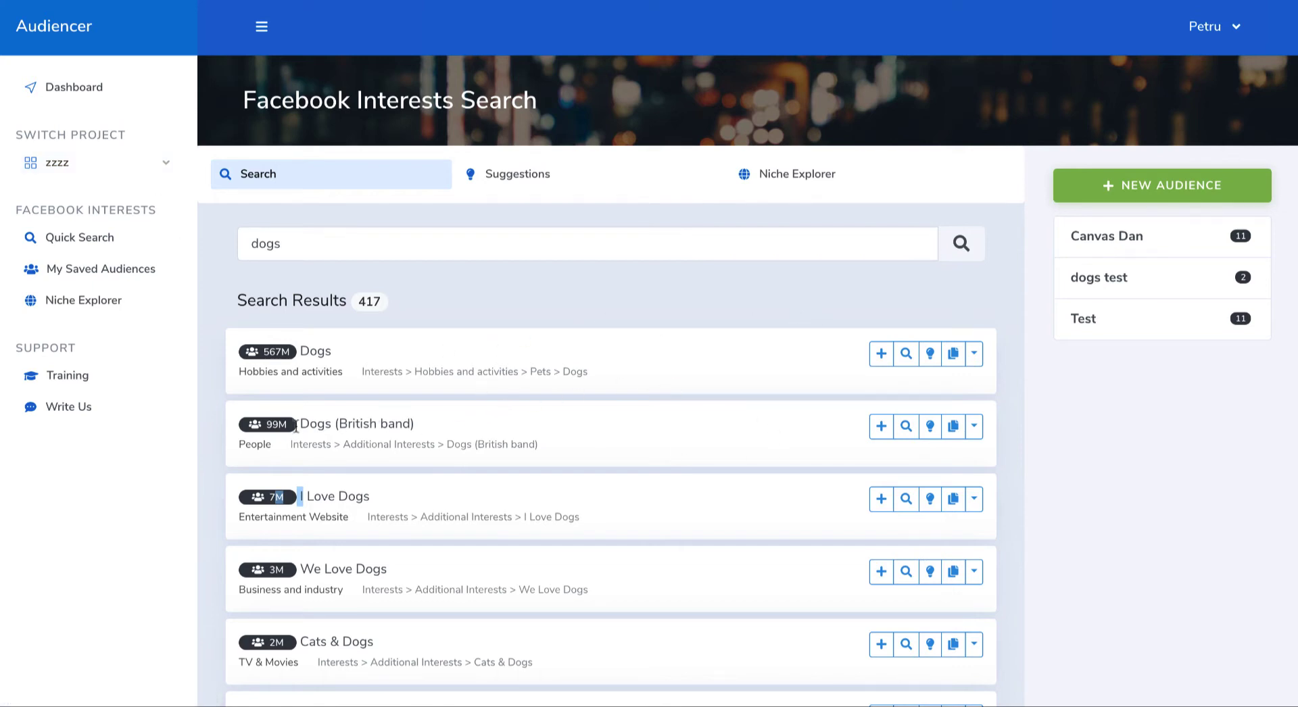
Step: Copy the "I Love Dogs" interest to the clipboard and show its additional lookup options
left_click_drag(315, 498, 355, 498)
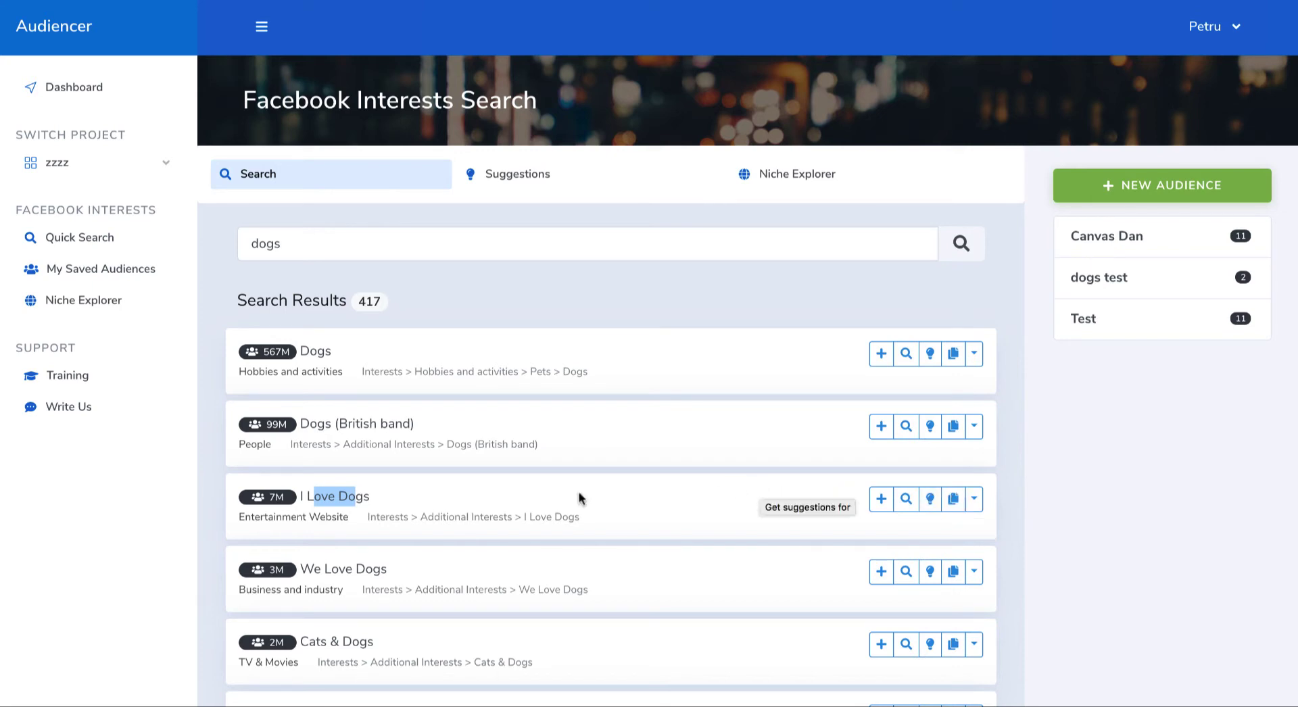
left_click_drag(404, 496, 297, 495)
left_click(460, 500)
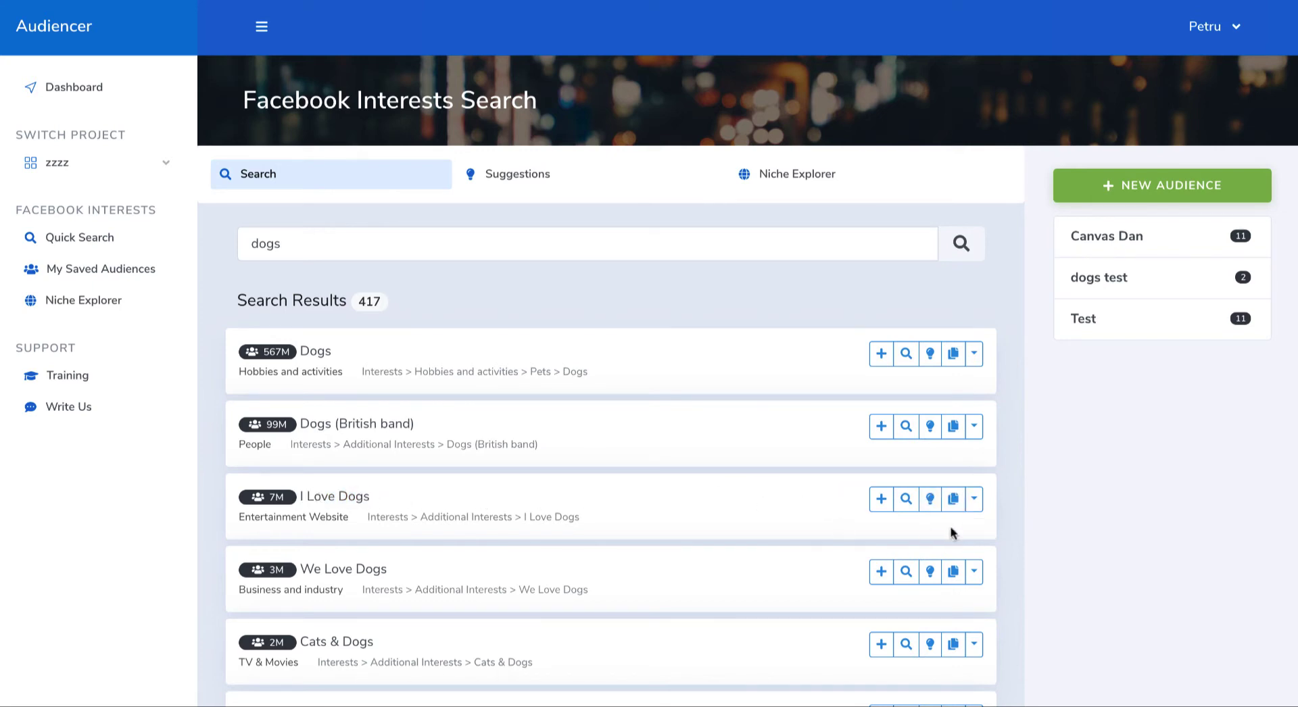
left_click(953, 501)
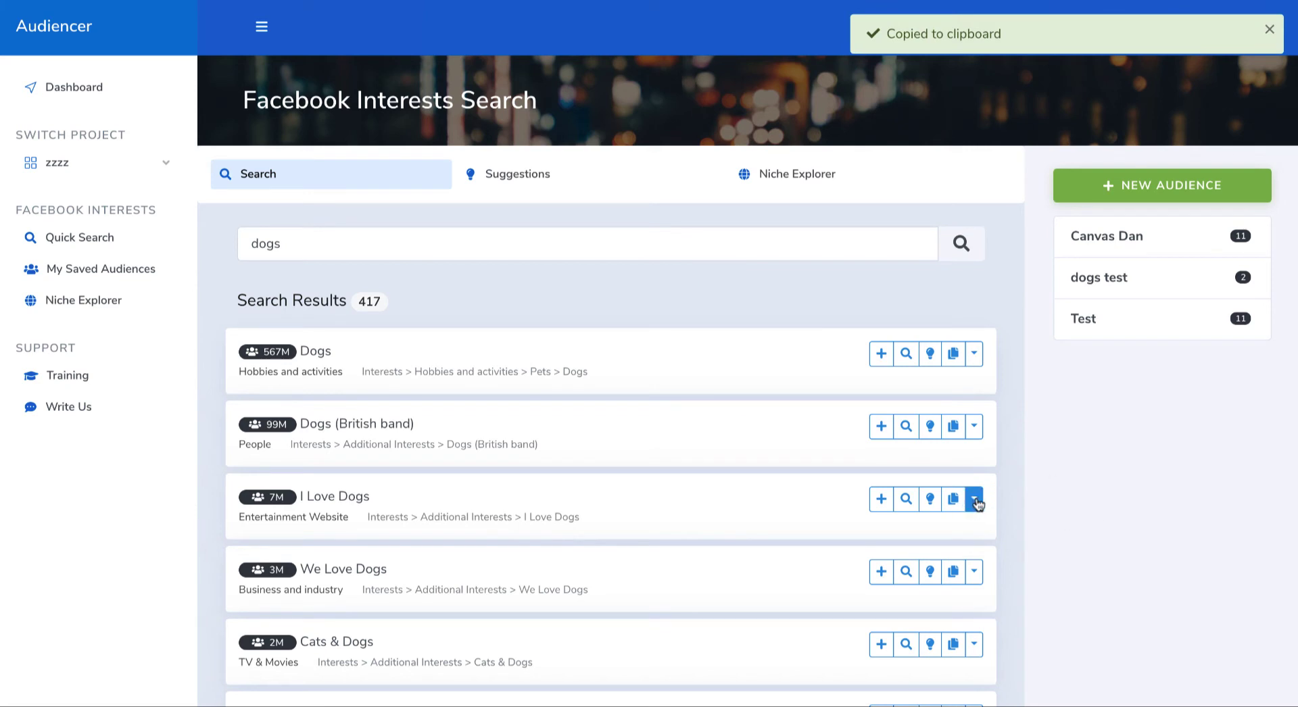
left_click(974, 501)
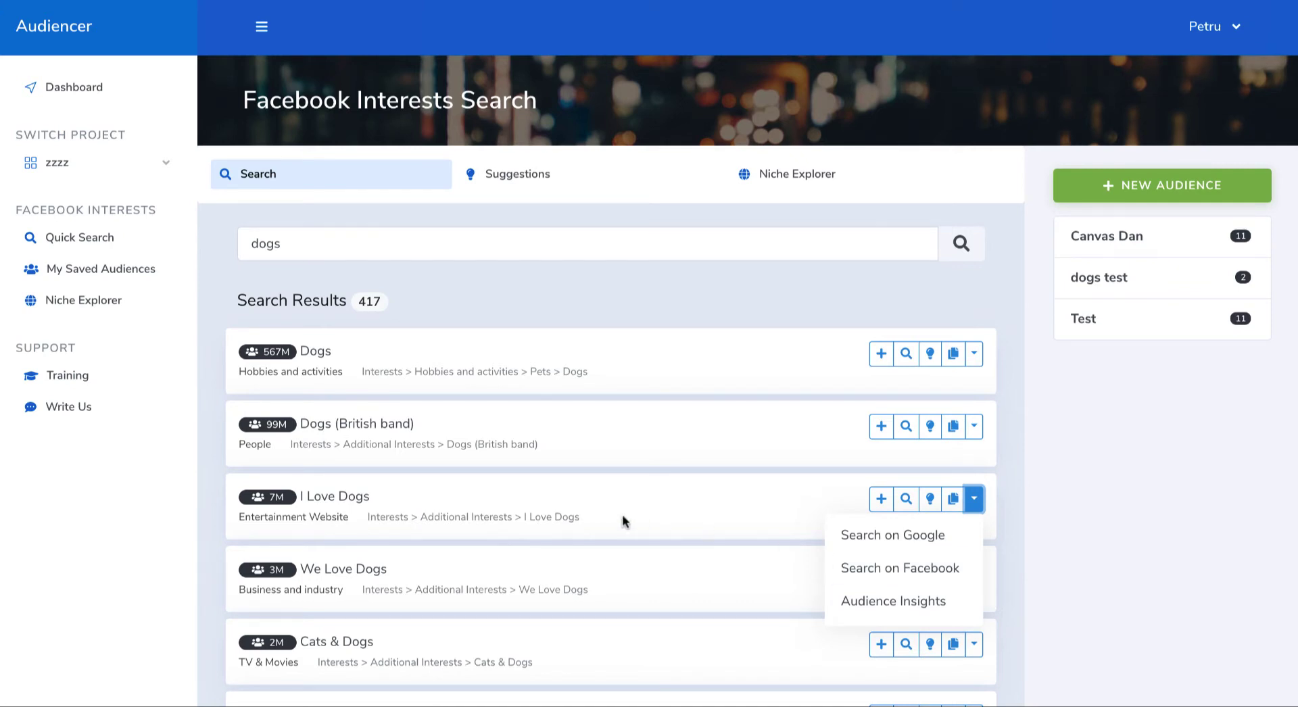
Step: Look up the "Watch Dogs" interest on Google and review the results page to see what it refers to
scroll(625, 517, "down", 8)
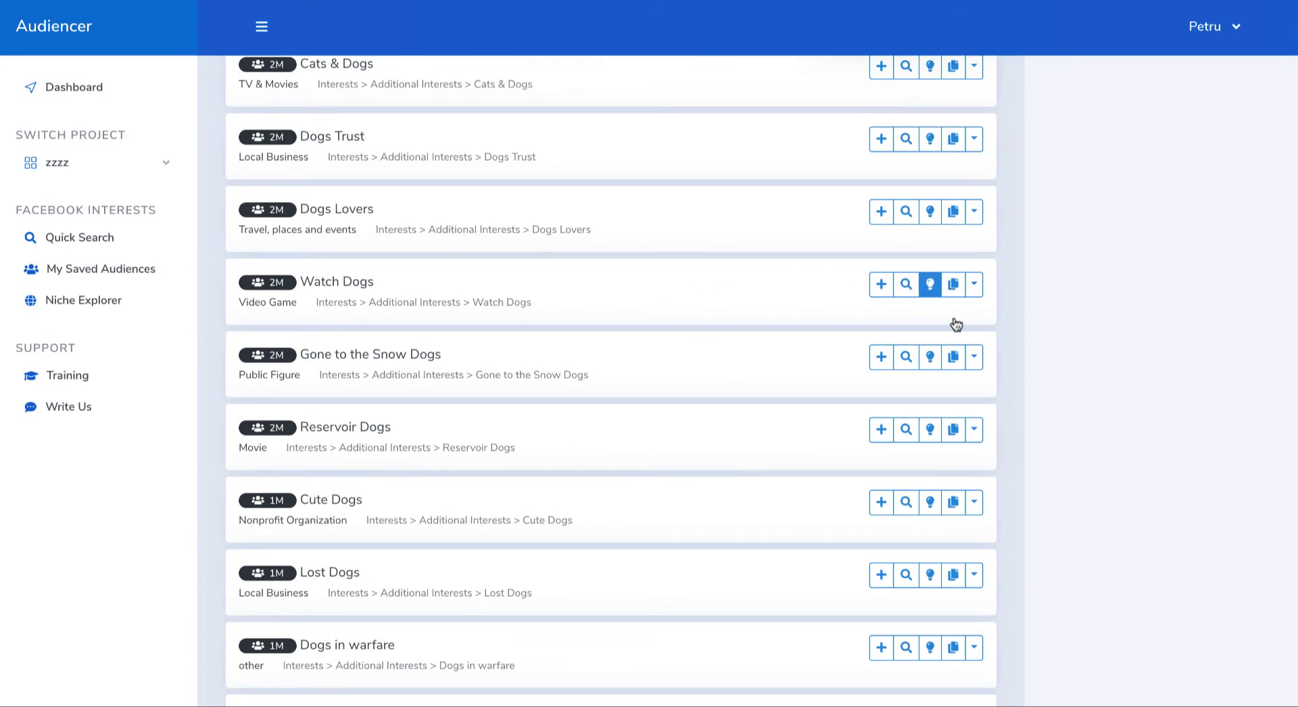
left_click(974, 284)
left_click(914, 327)
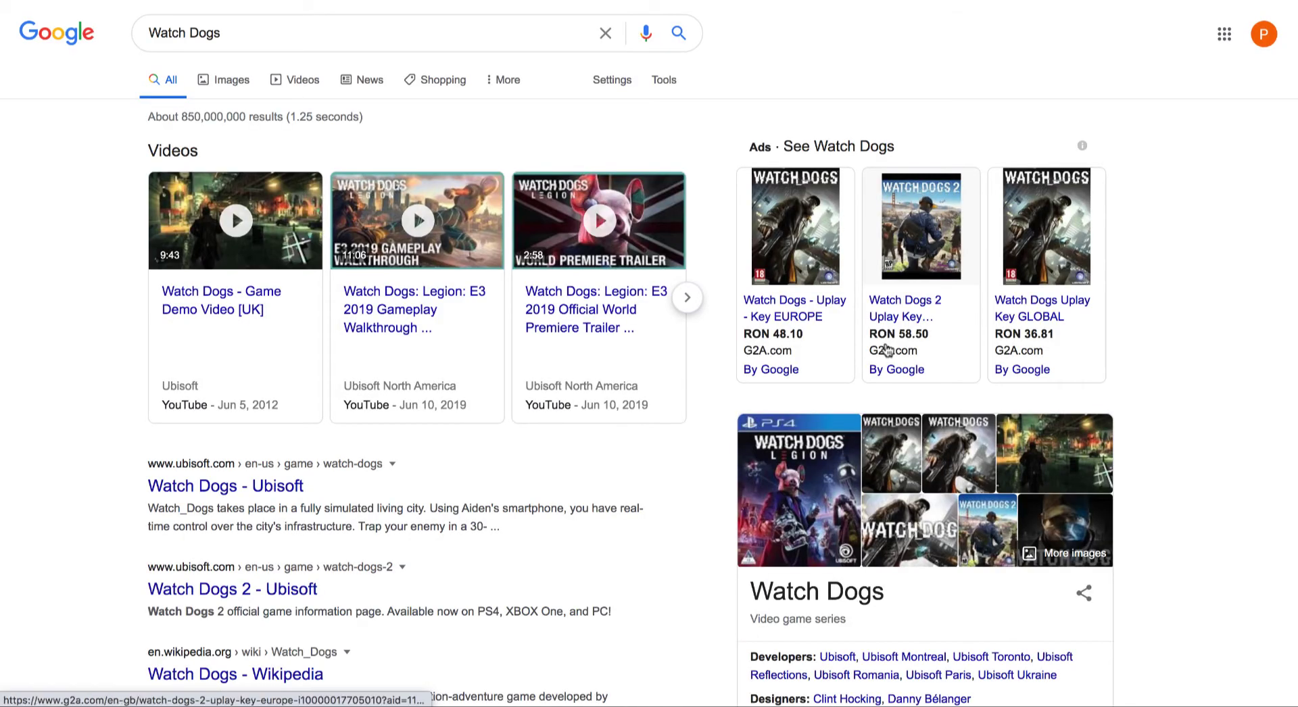
mouse_move(804, 359)
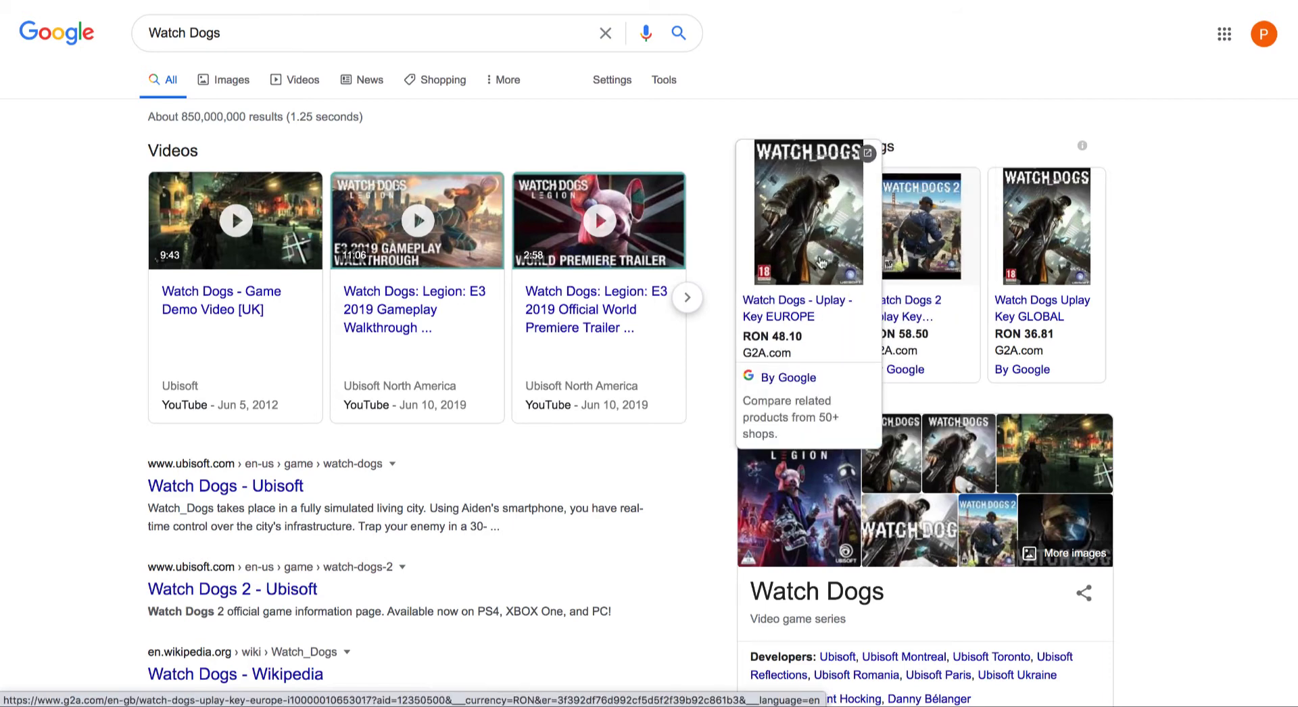
scroll(703, 513, "down", 3)
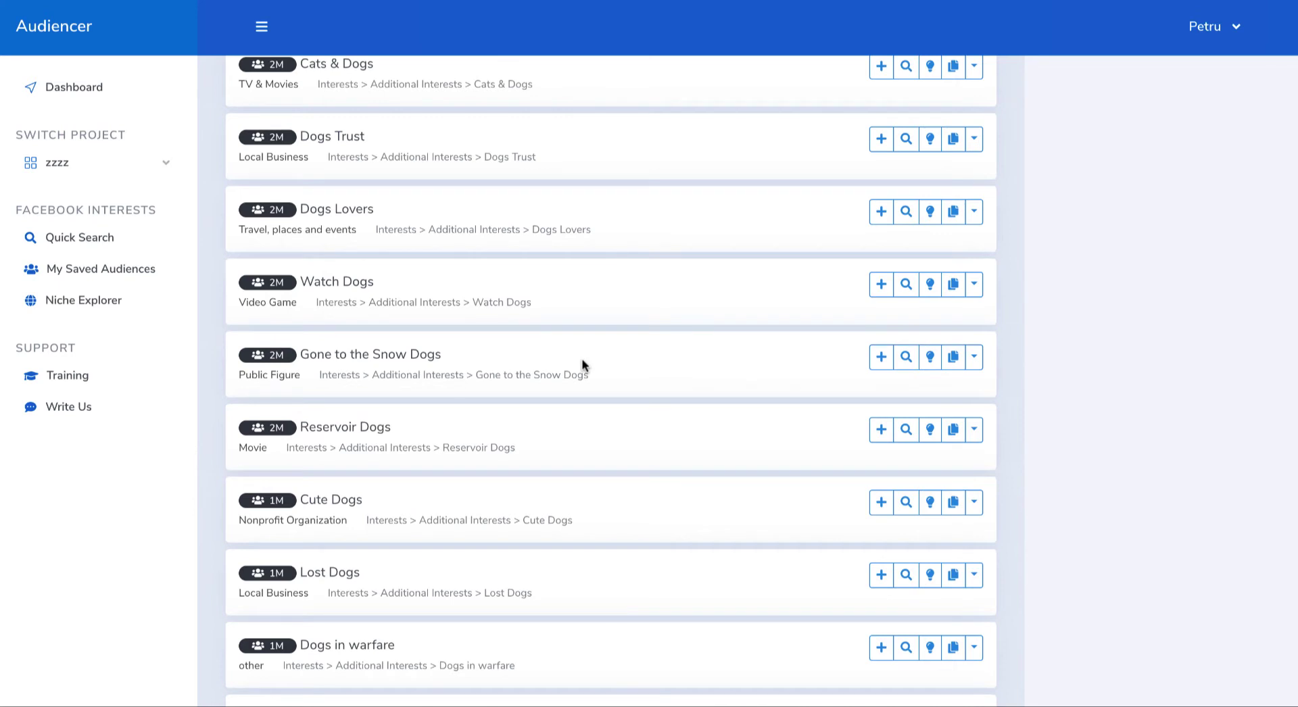
scroll(583, 365, "up", 5)
scroll(583, 365, "up", 3)
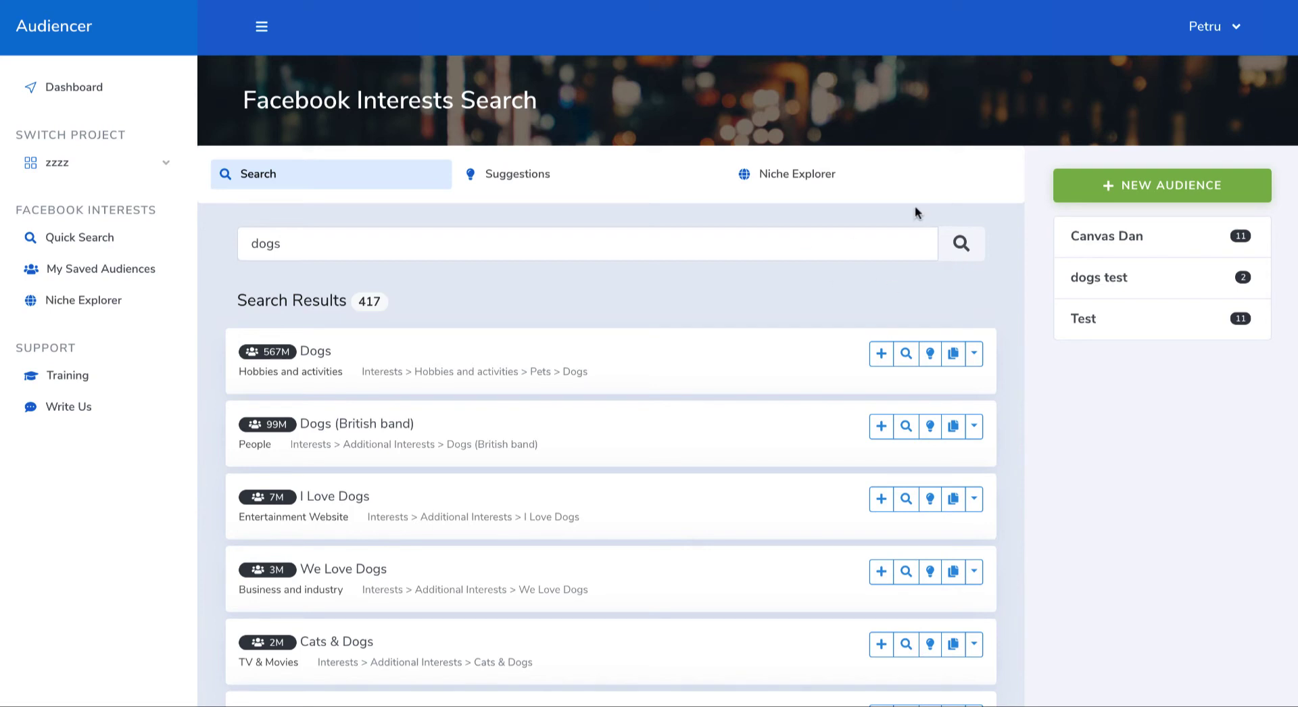
Step: Start creating a new audience and add the suggested niches "dogs" and "dogs lovers" to it
left_click(1156, 183)
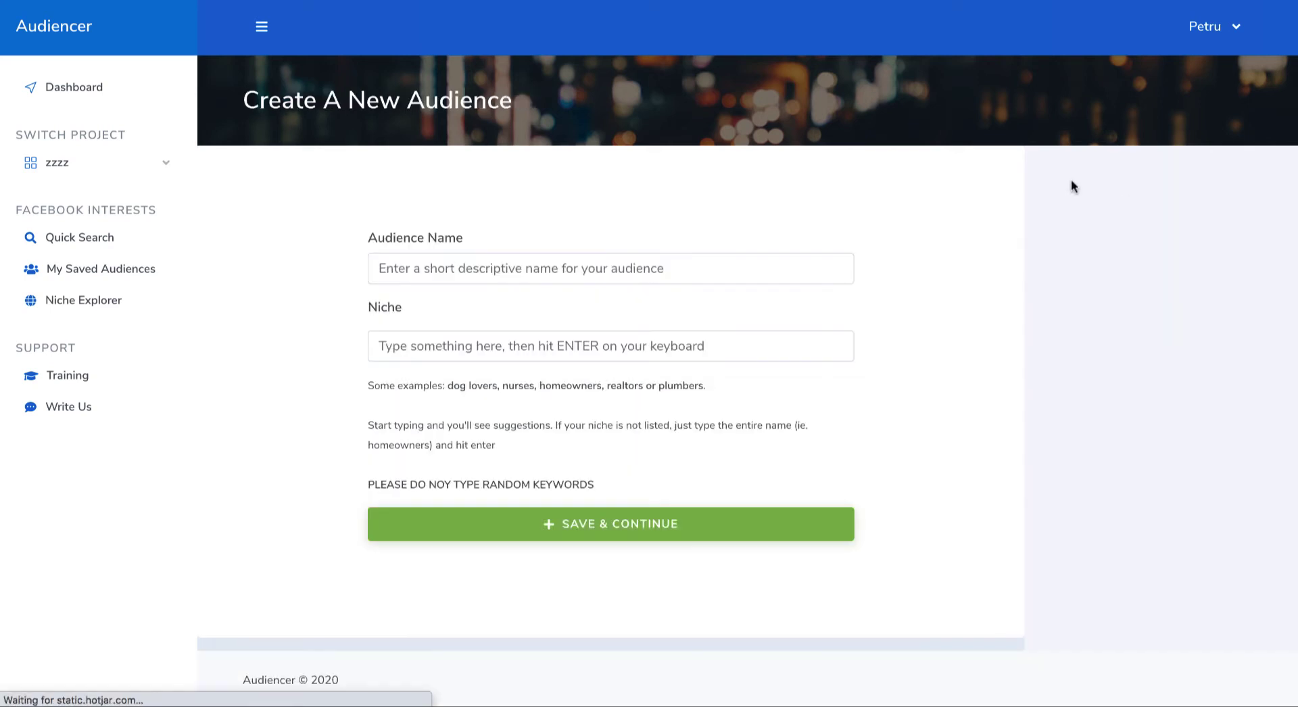
left_click(611, 276)
left_click(428, 344)
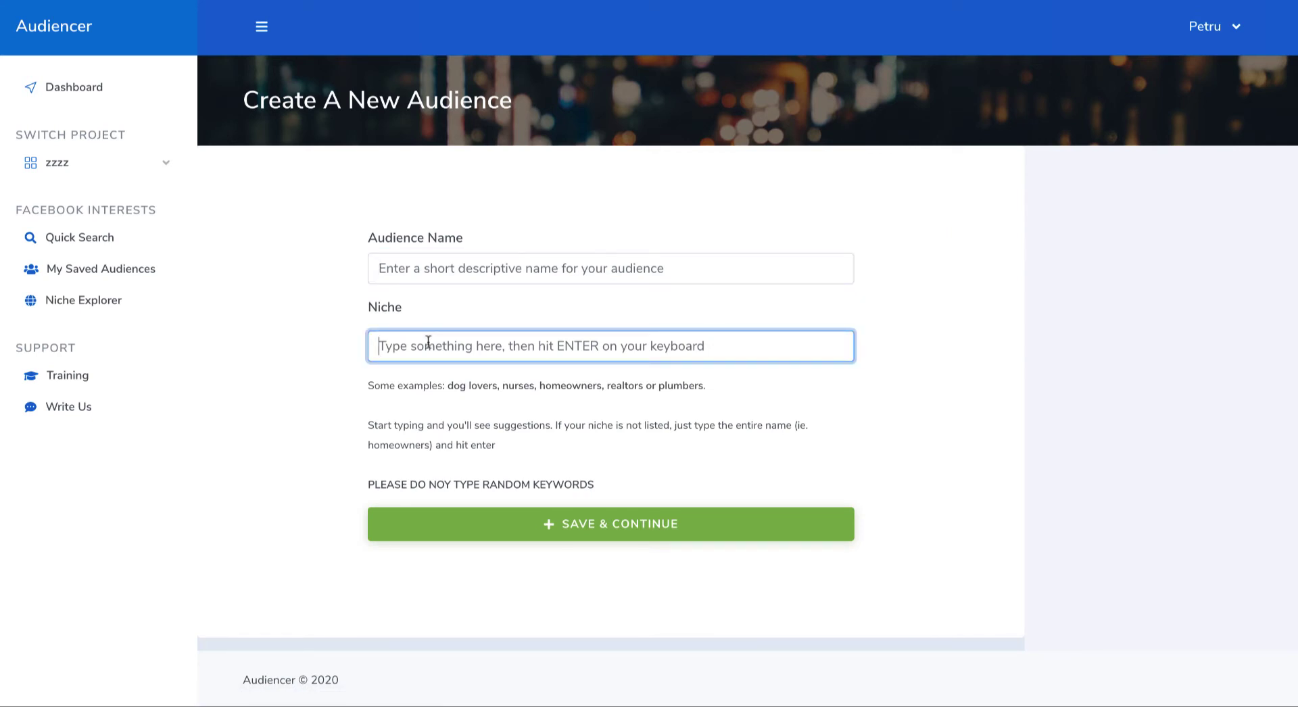
type("dog")
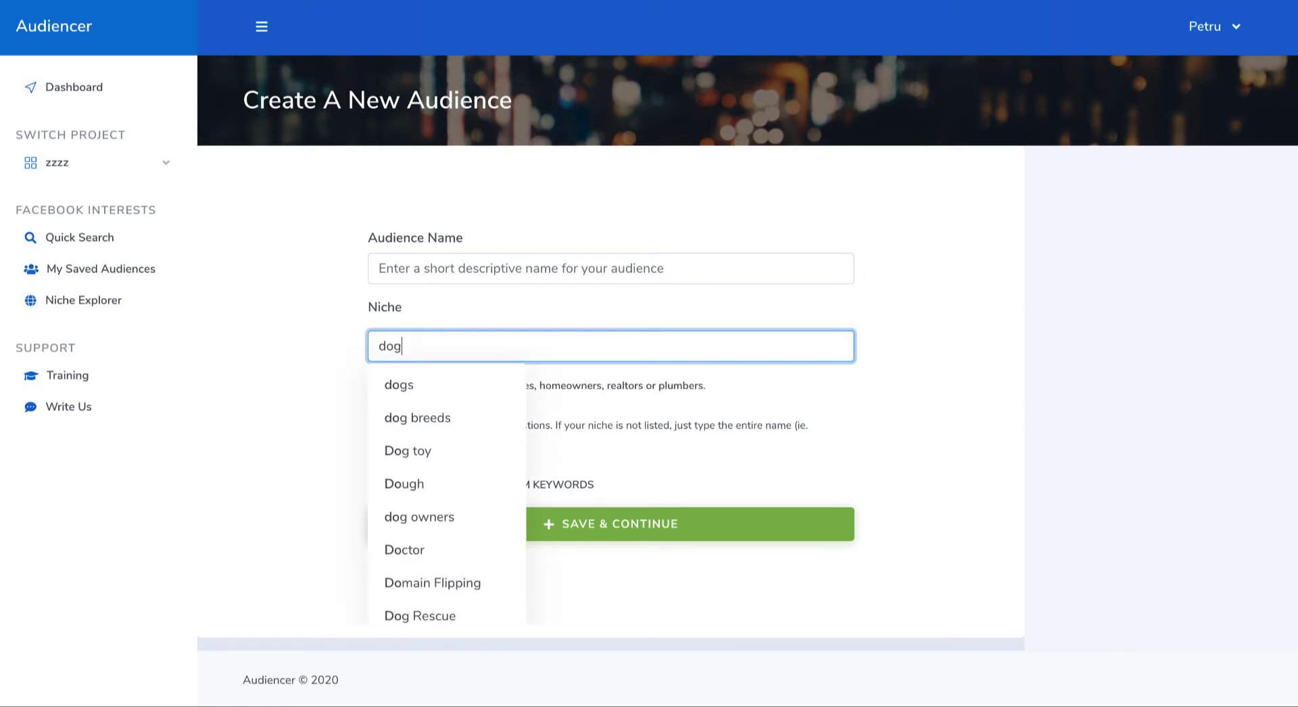
left_click(415, 385)
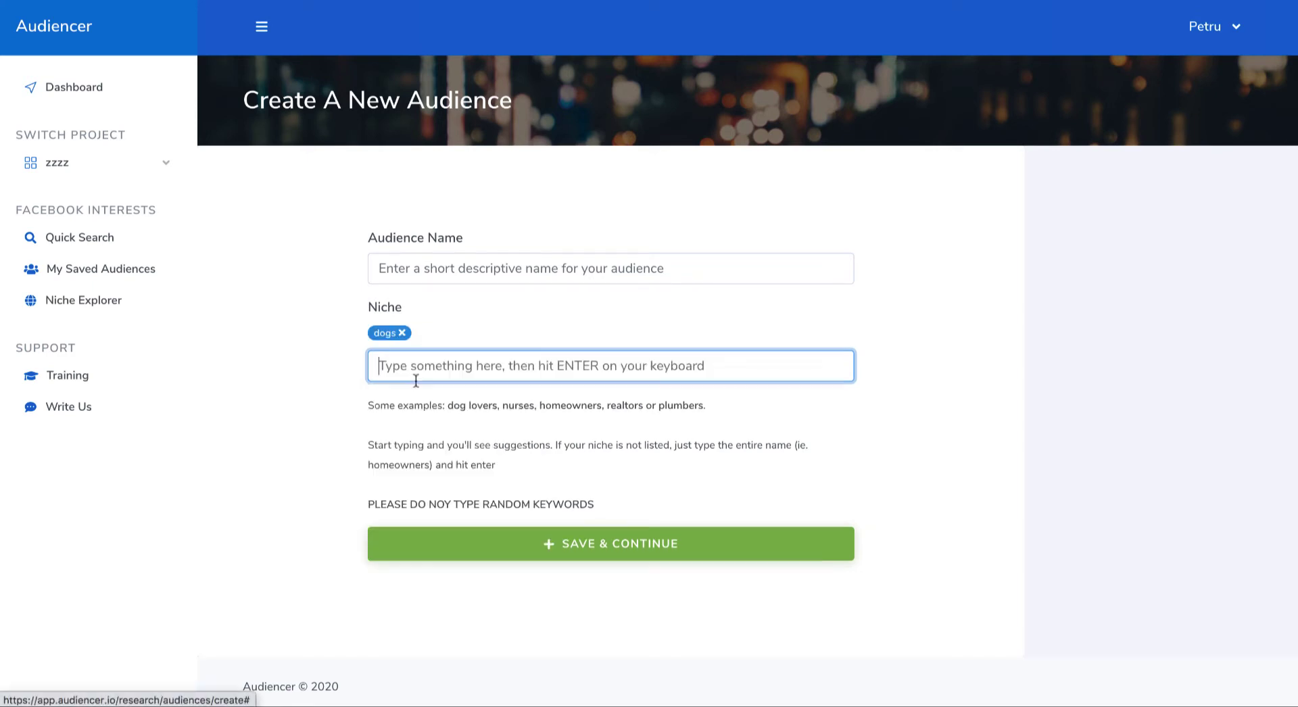
type("dogs")
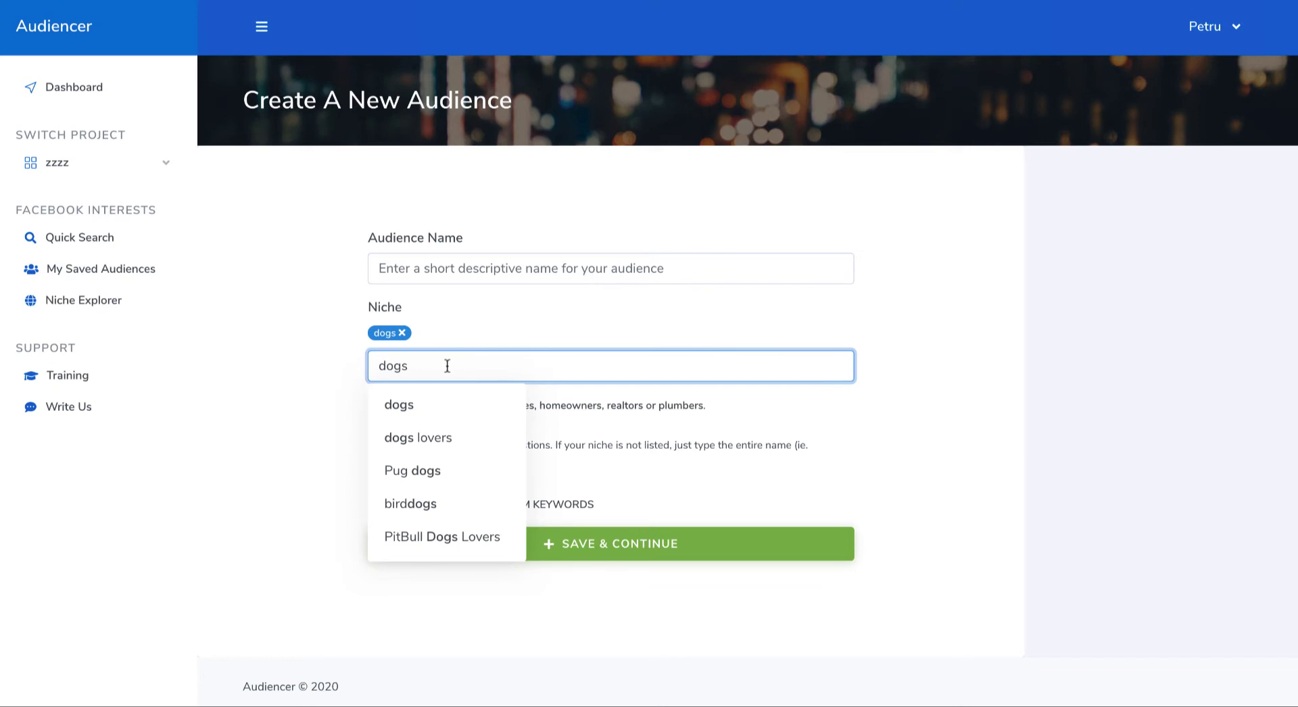
left_click(428, 437)
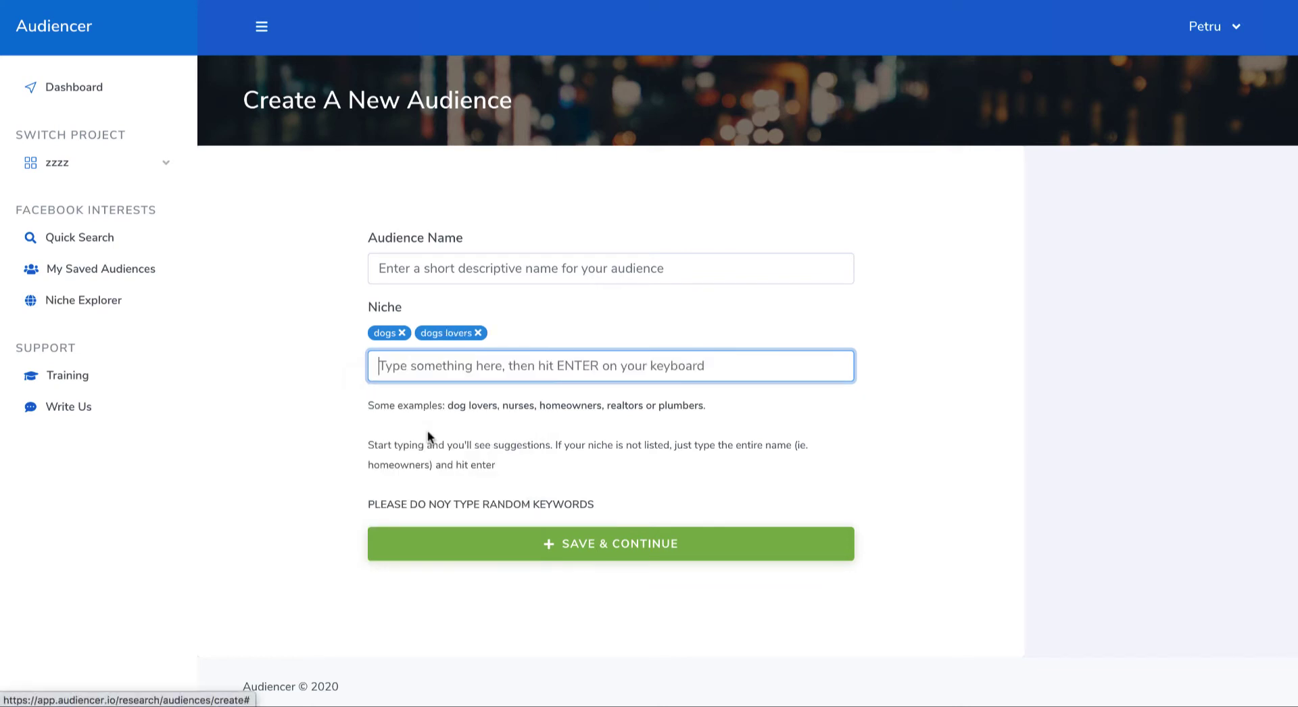
Step: Name the new audience "Dogs test" and save it
left_click(438, 271)
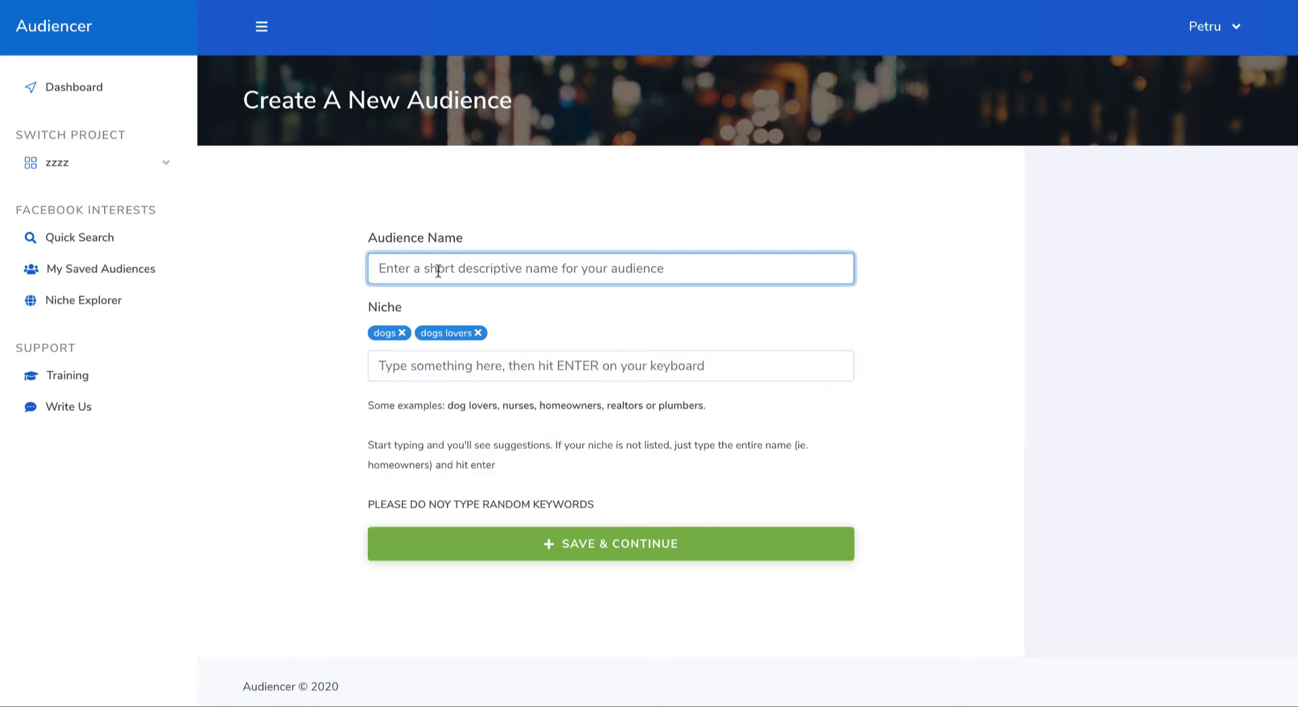
type("Dogs test")
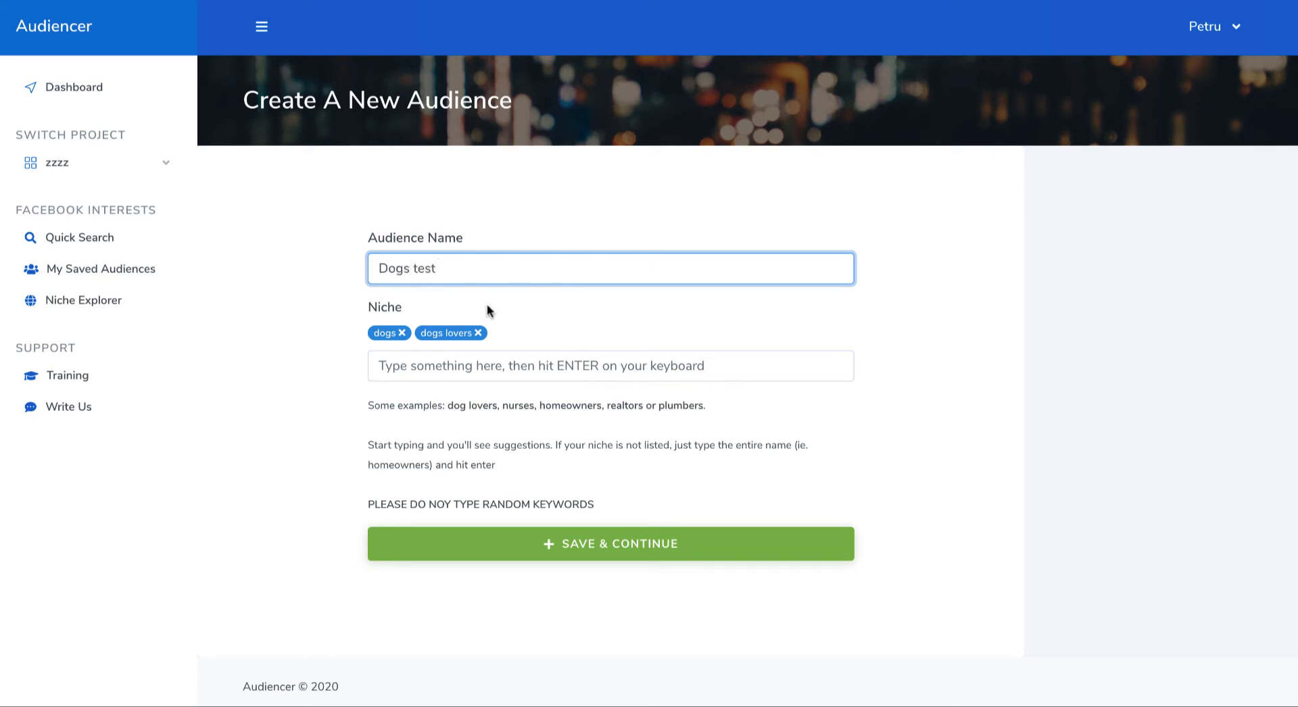
left_click(626, 543)
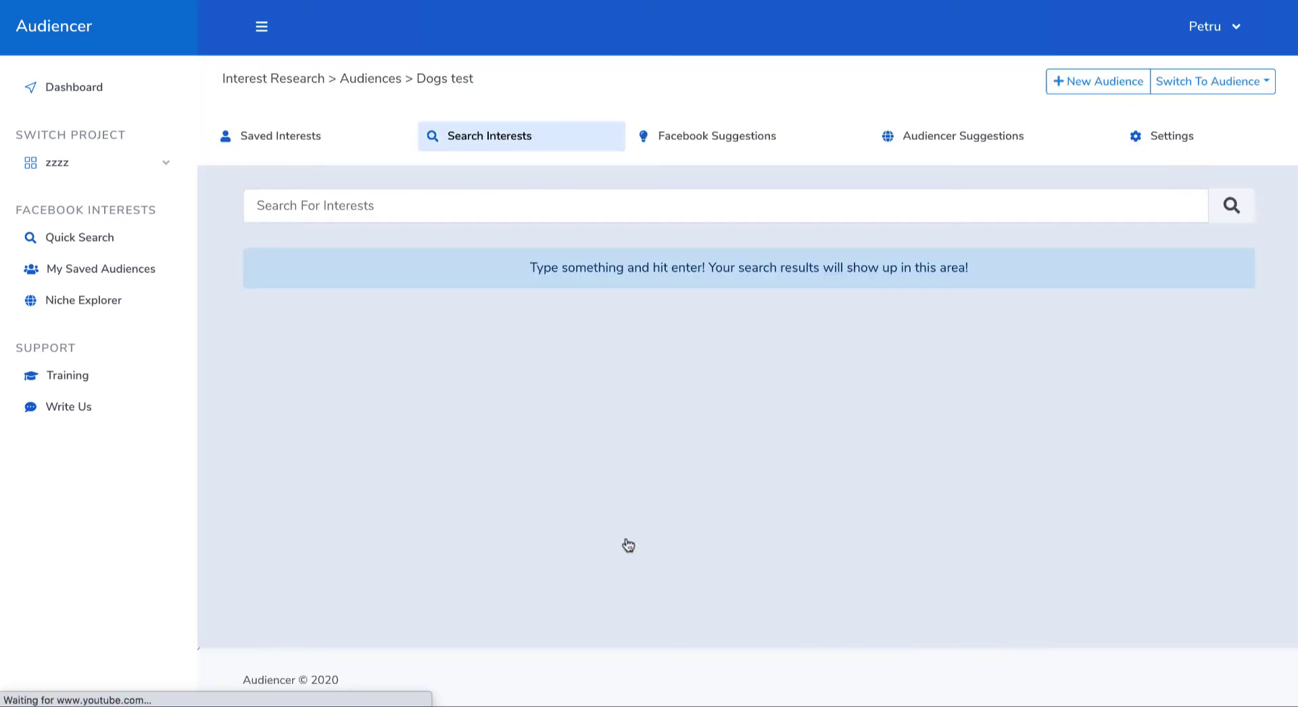
Step: Search for "dogs" interests within the Dogs test audience and review the relevance scores of the results
left_click(410, 205)
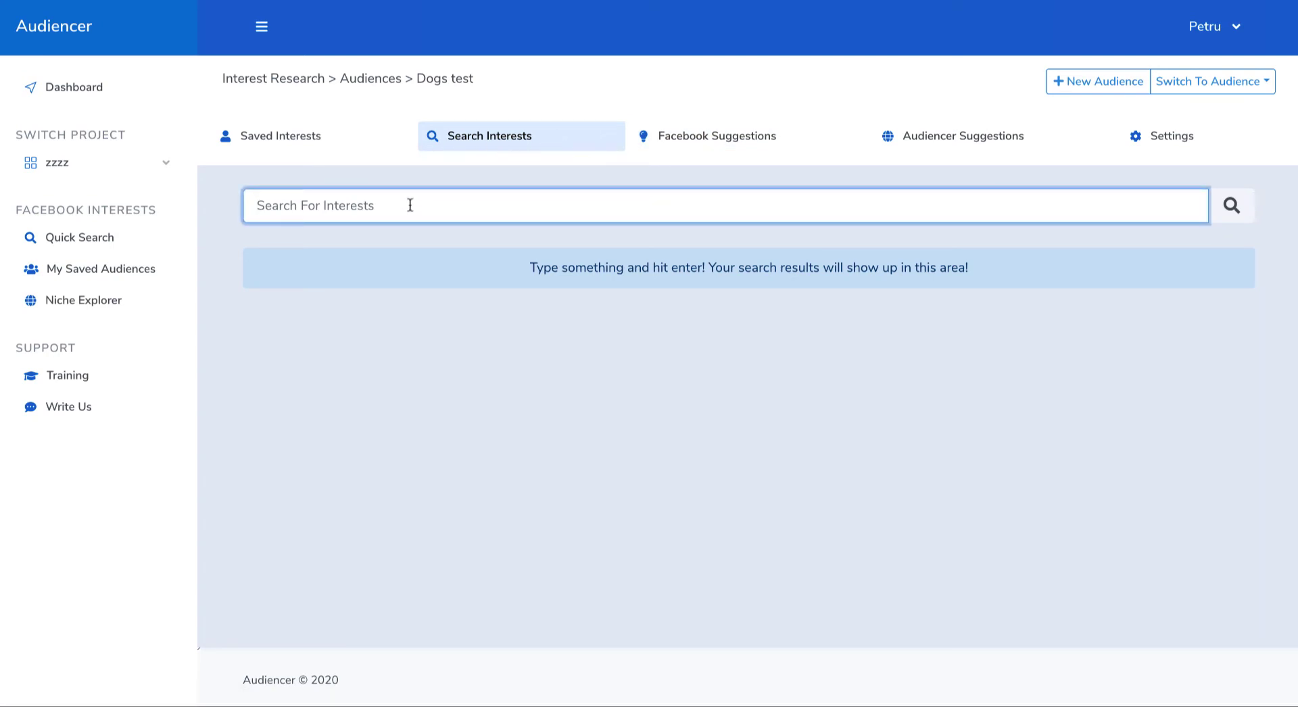
type("dogs")
key("Return")
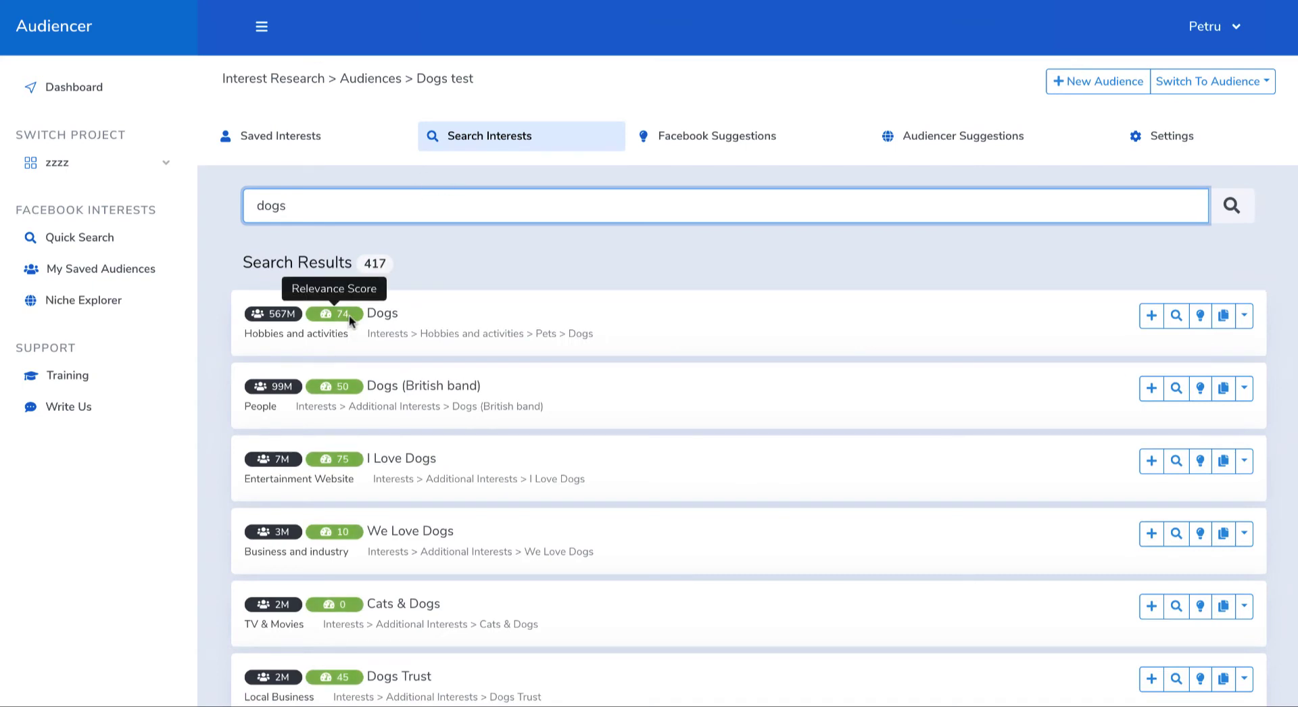
double_click(344, 314)
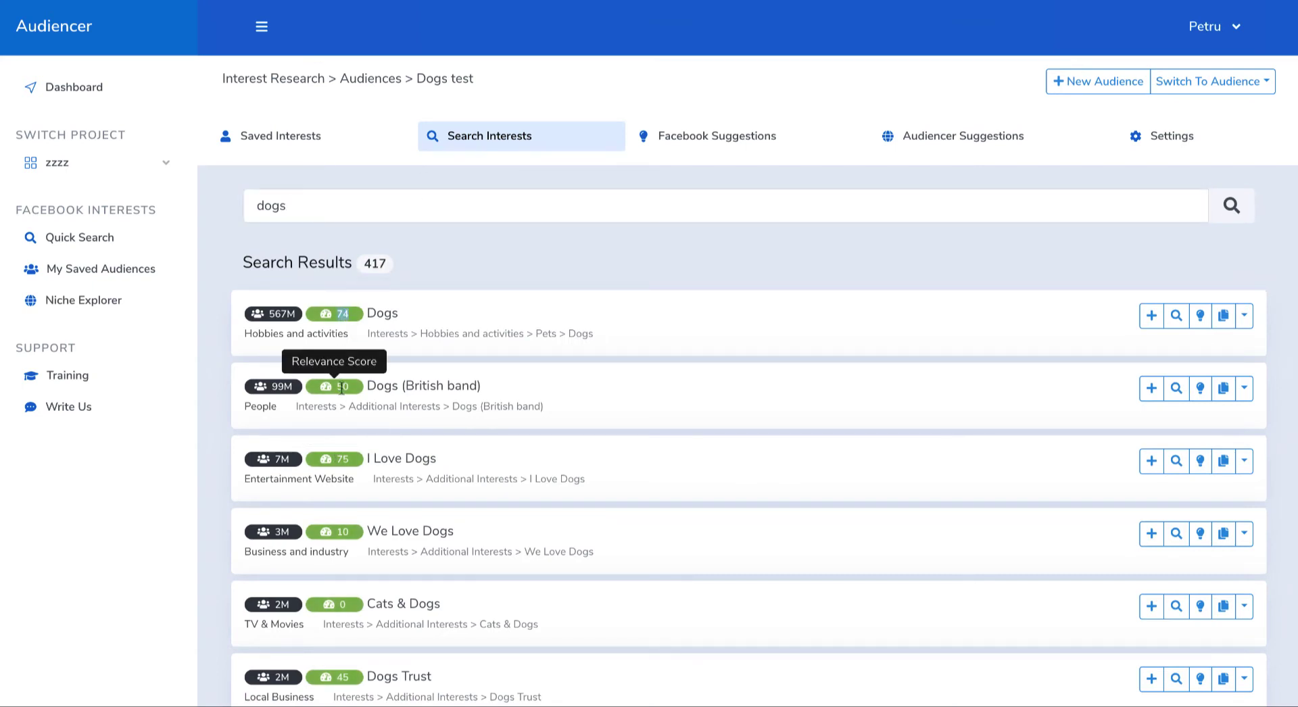
scroll(385, 564, "down", 5)
scroll(389, 565, "down", 12)
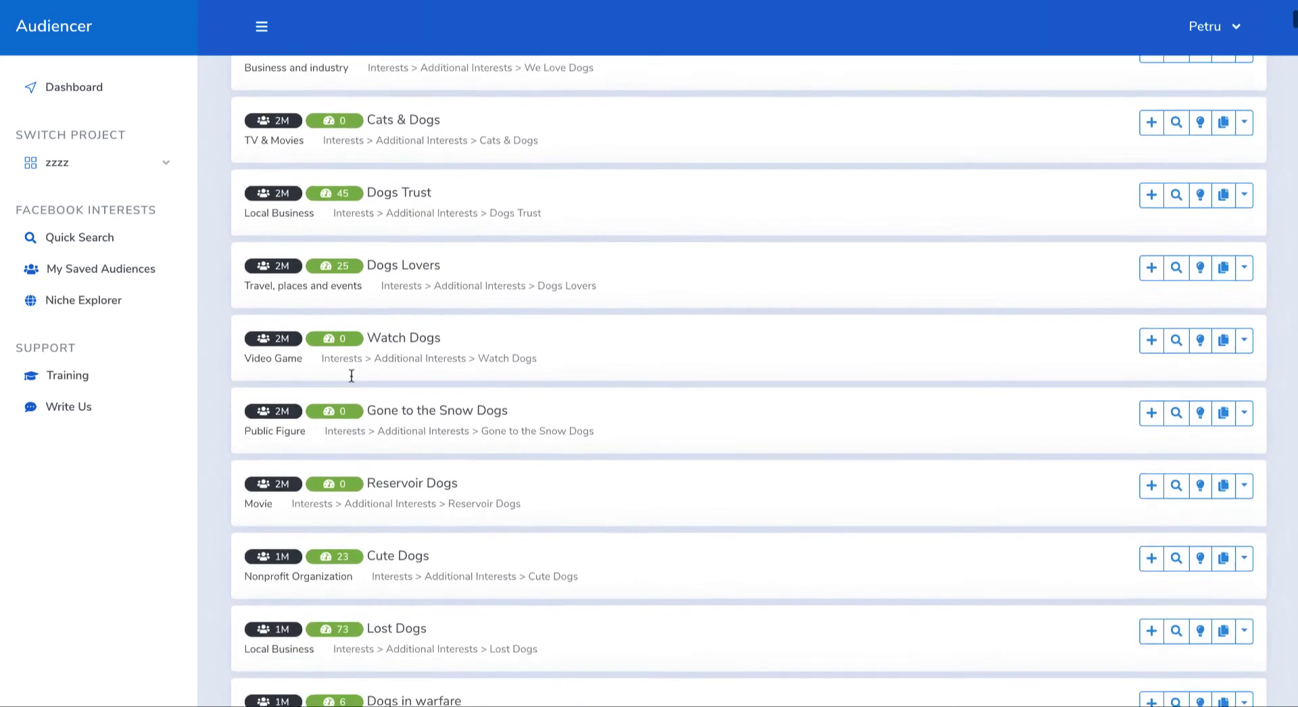
Step: Look through the rest of the "dogs" search results and compare the interests' relevance scores
scroll(350, 369, "down", 14)
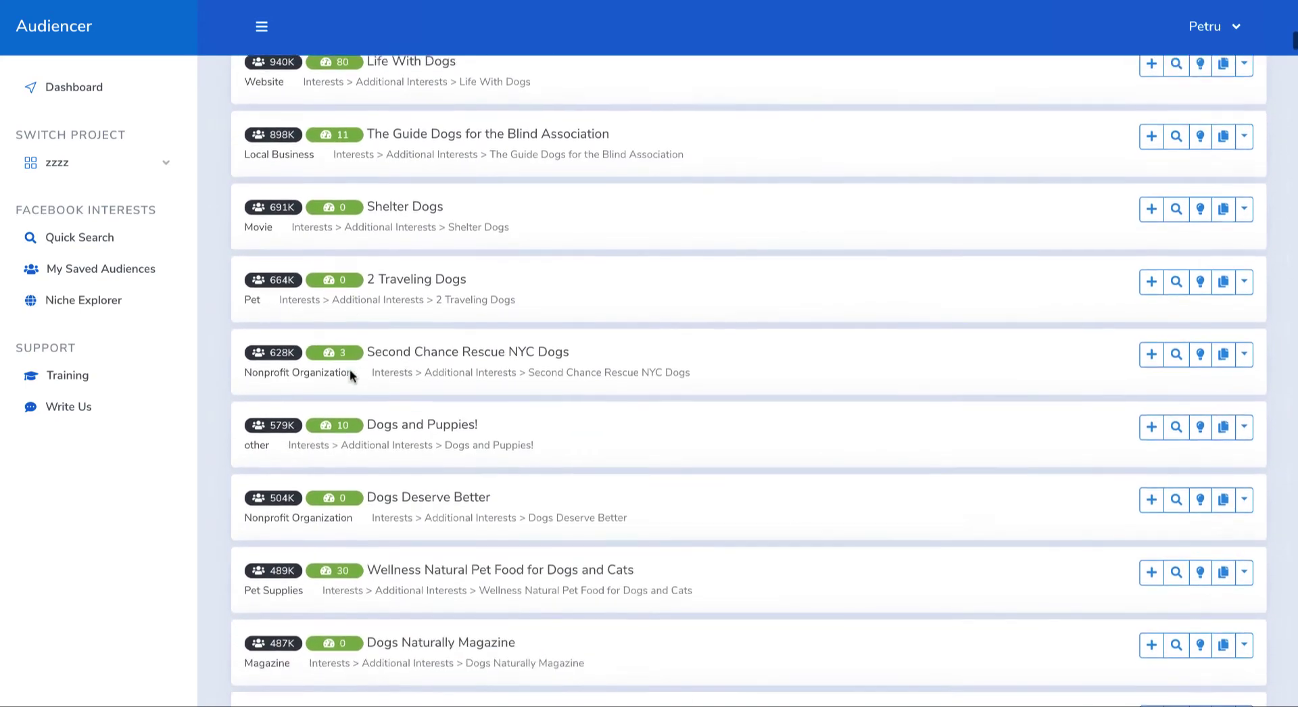
scroll(356, 430, "down", 20)
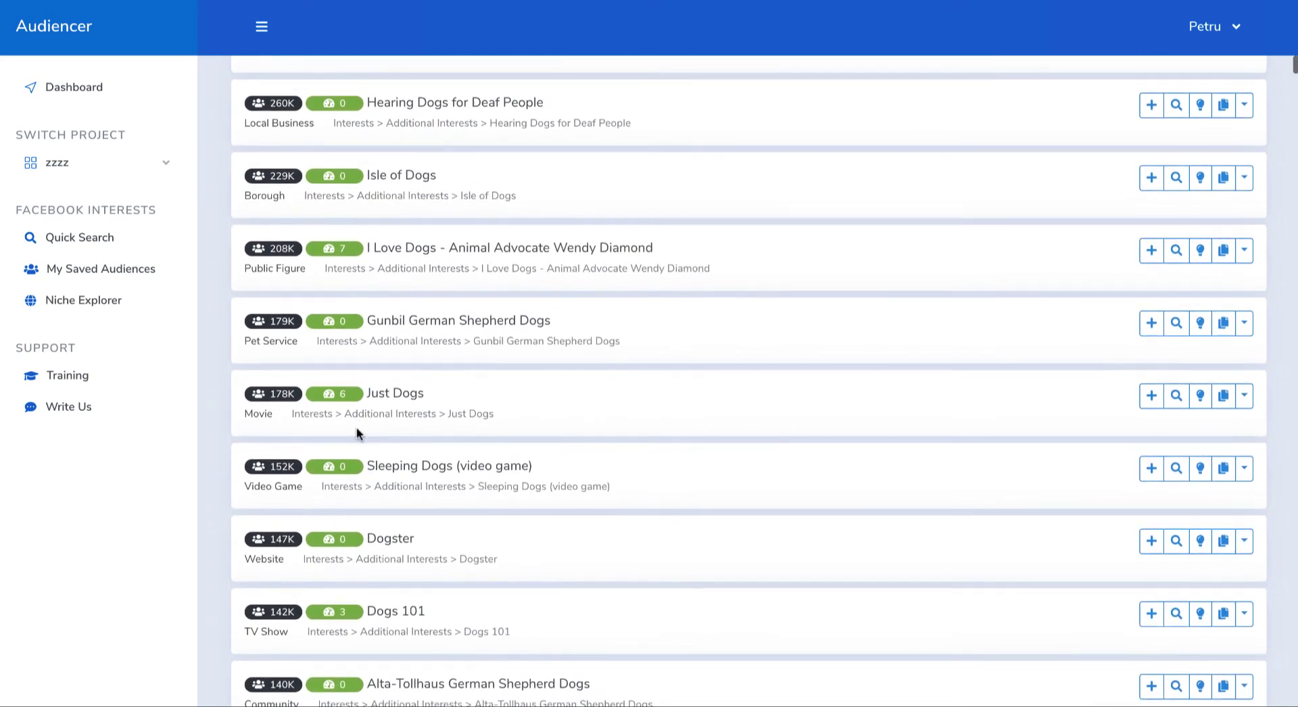
scroll(356, 425, "up", 20)
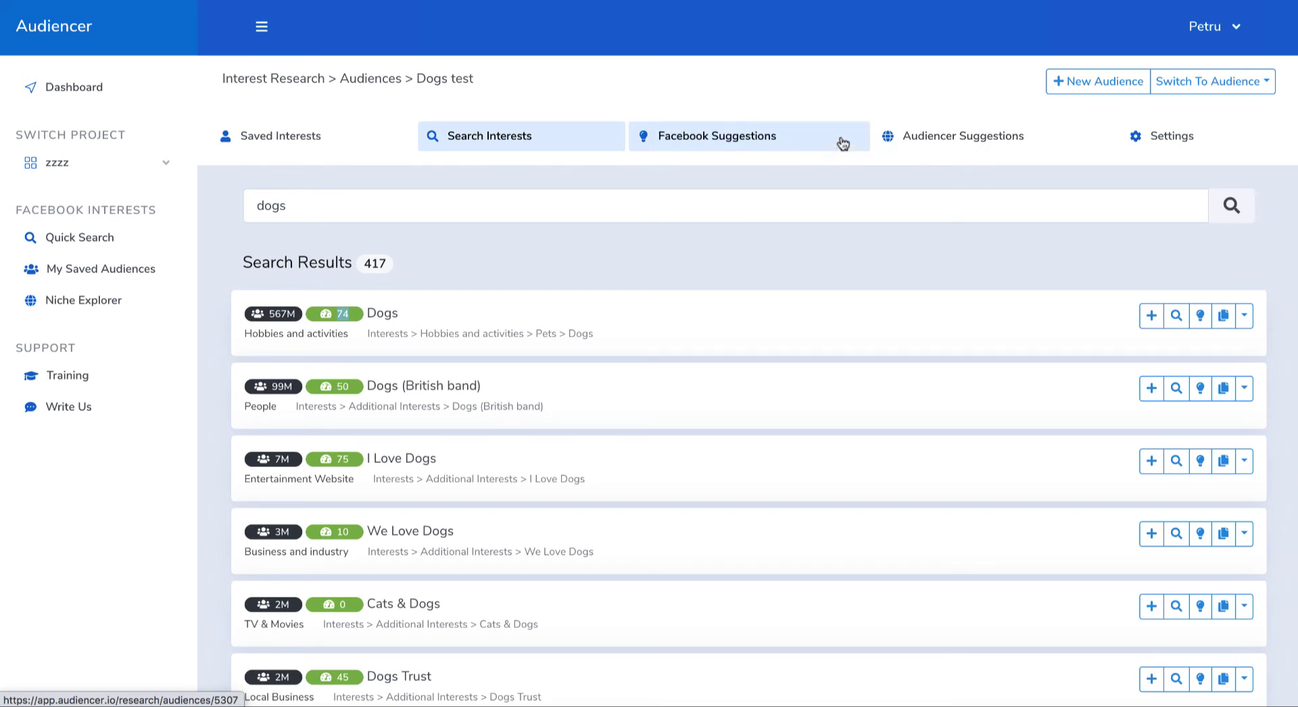
Step: Show the interests Audiencer suggests for the niche and examine the highest-scoring ones, from French Bulldog to Dog Chow
left_click(966, 148)
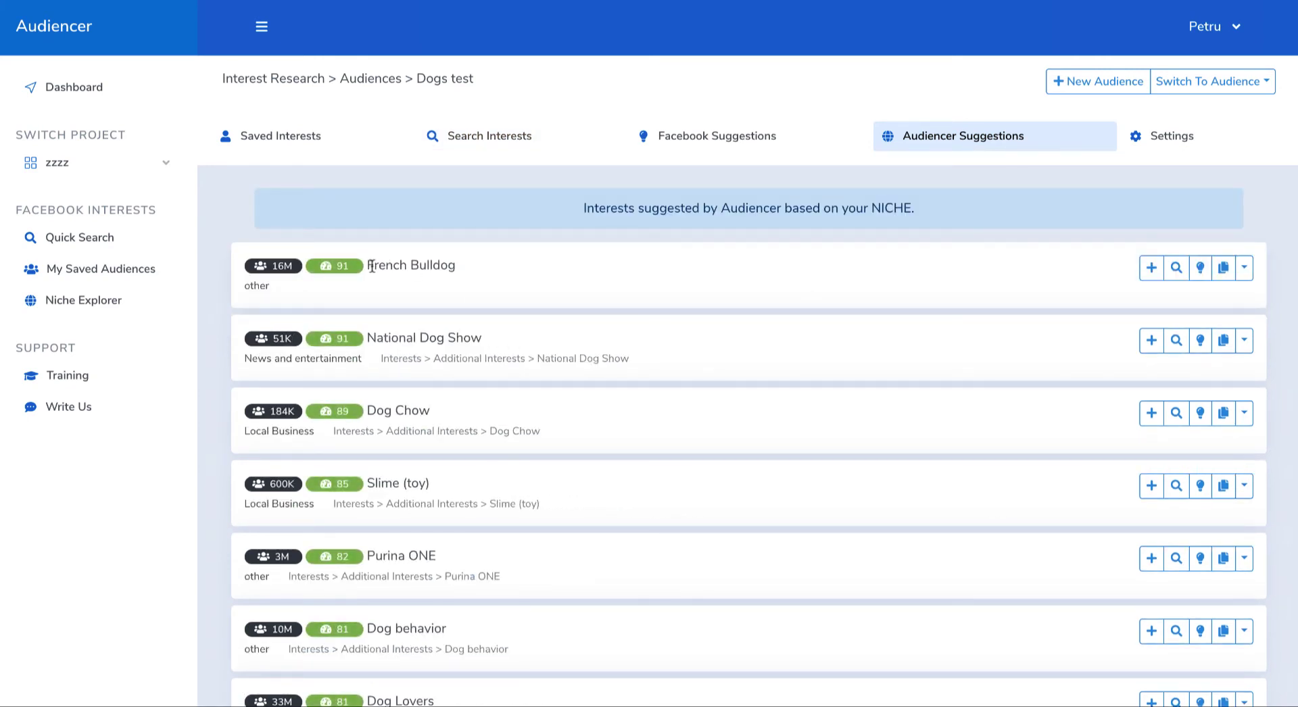
left_click_drag(376, 266, 421, 267)
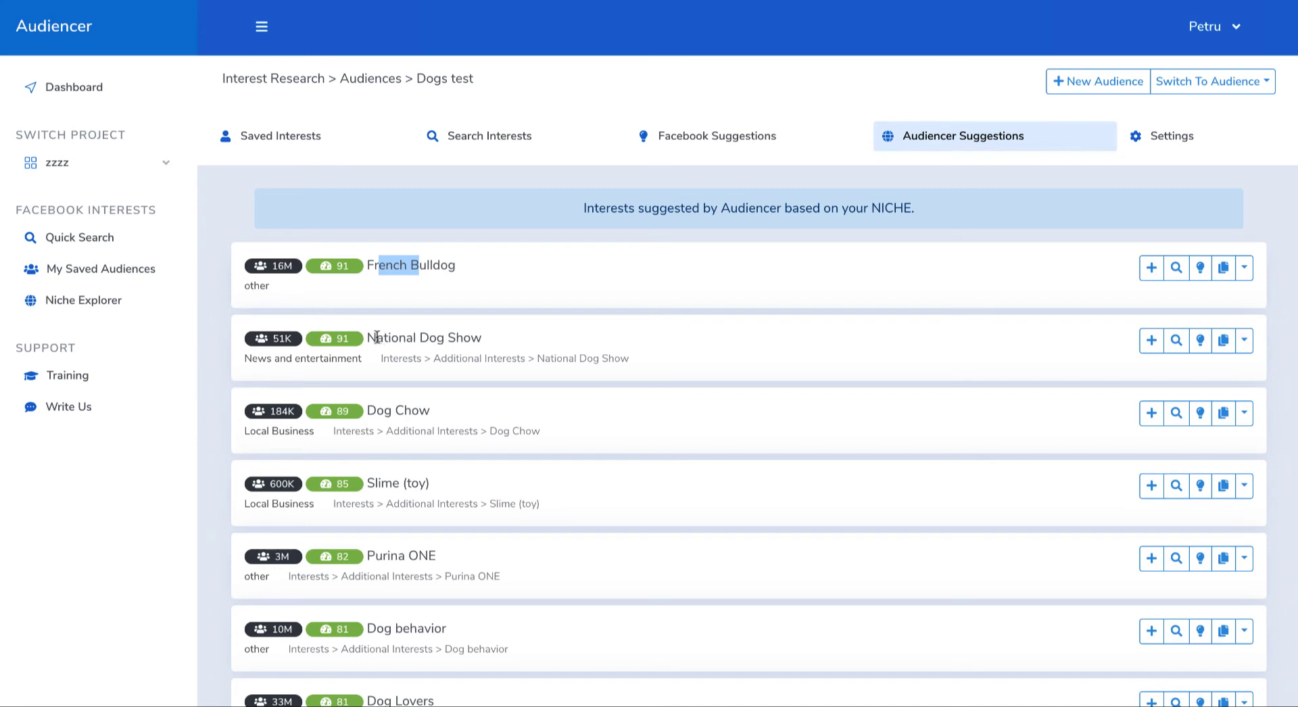
left_click_drag(376, 337, 469, 339)
left_click_drag(377, 412, 438, 413)
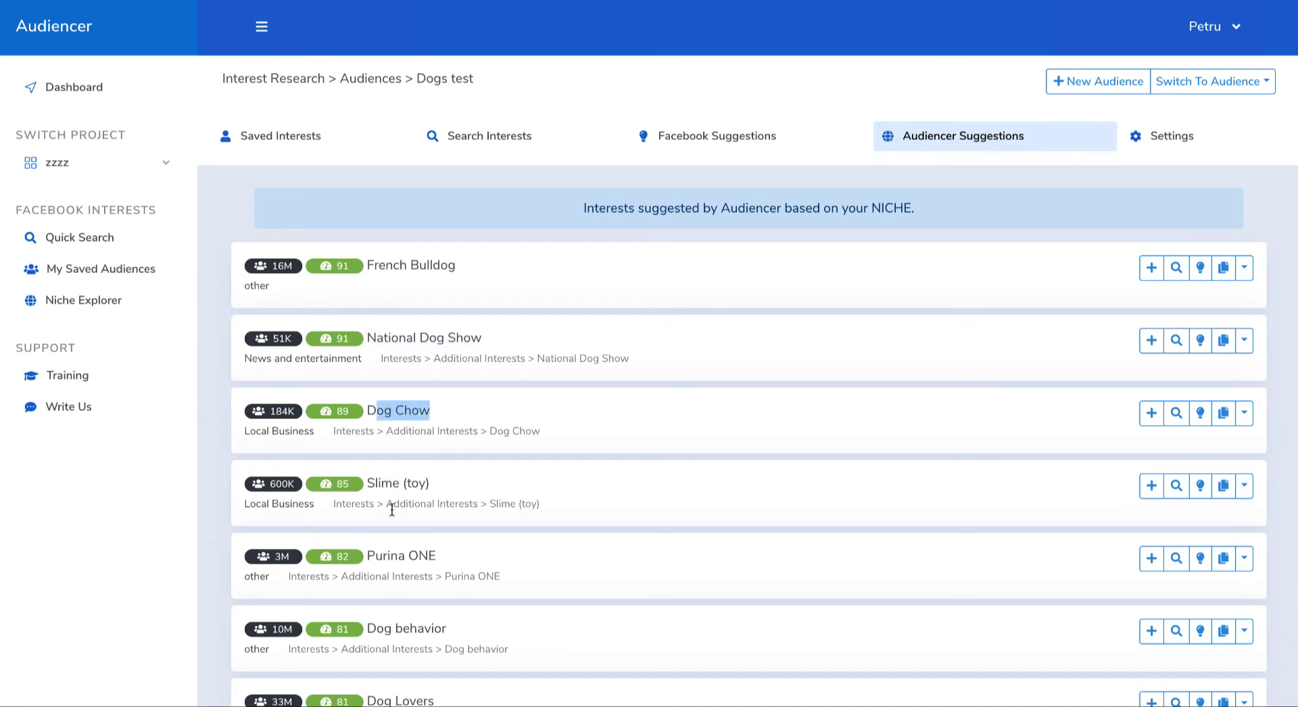
Step: Look up the suggested "Slime (toy)" interest on Google, then return to the audience's suggestions
left_click(1243, 486)
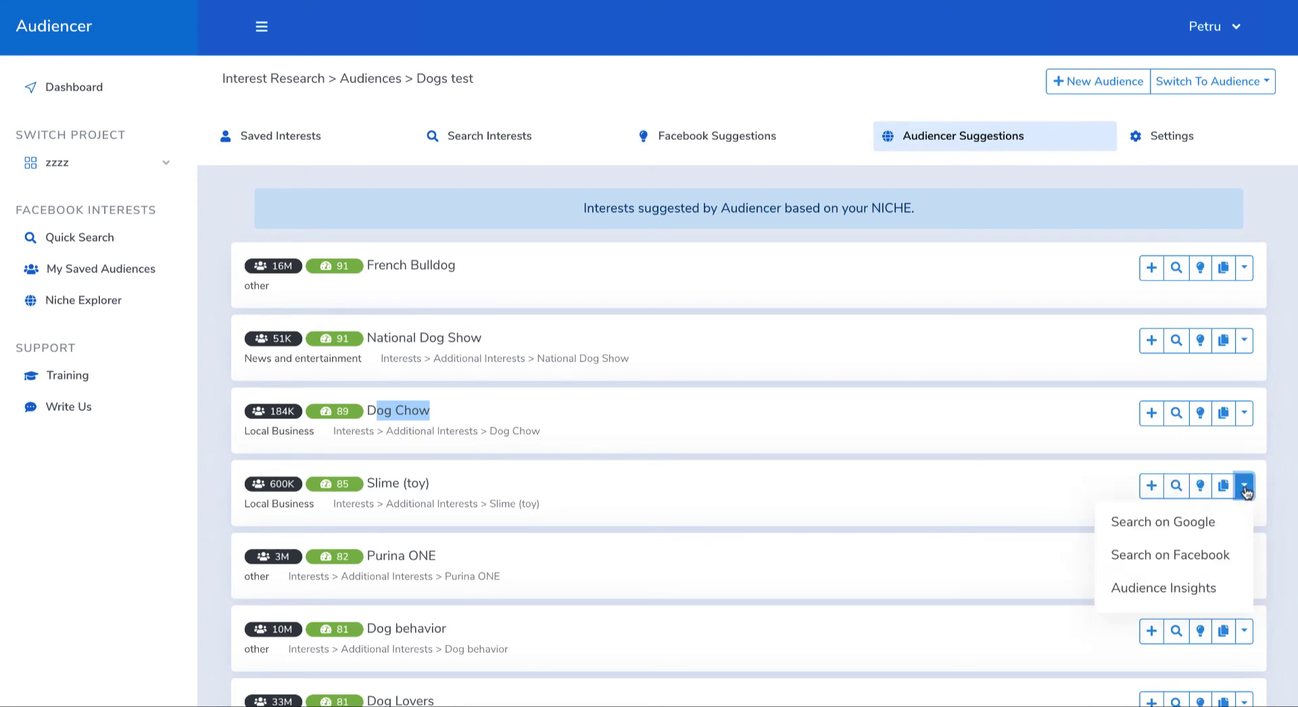
left_click(1145, 522)
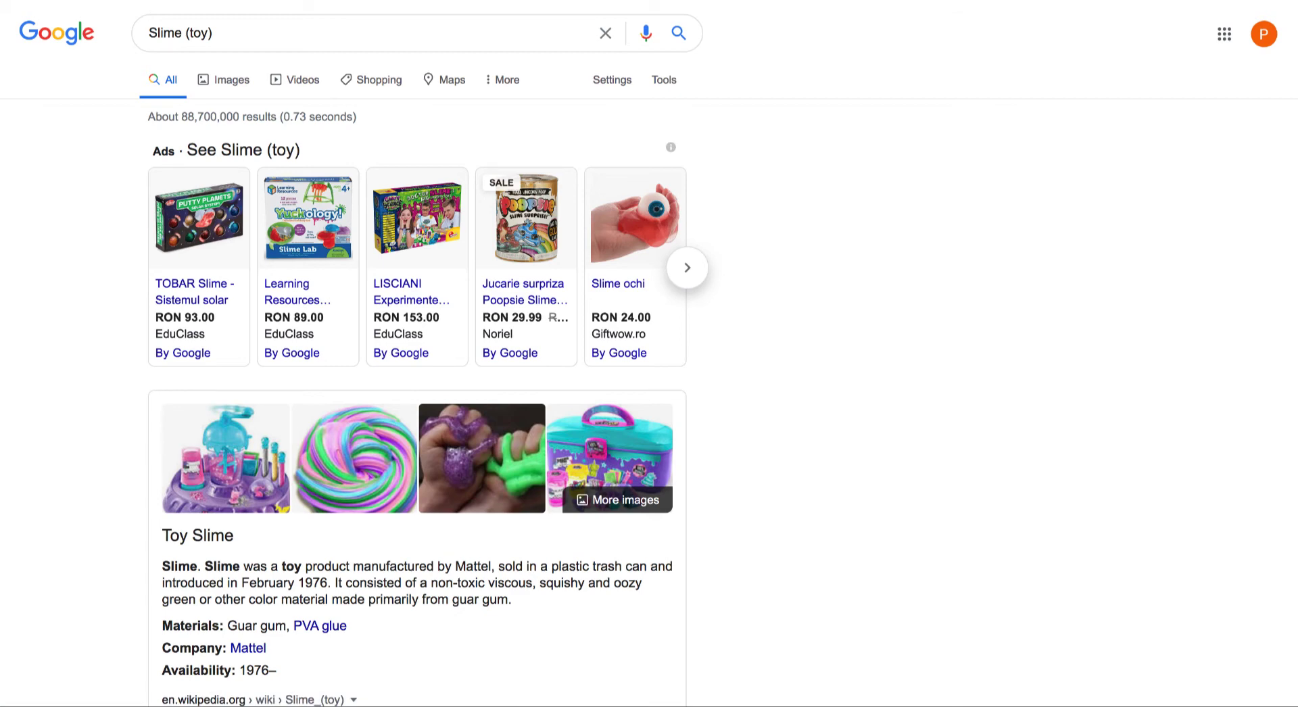
key("super+w")
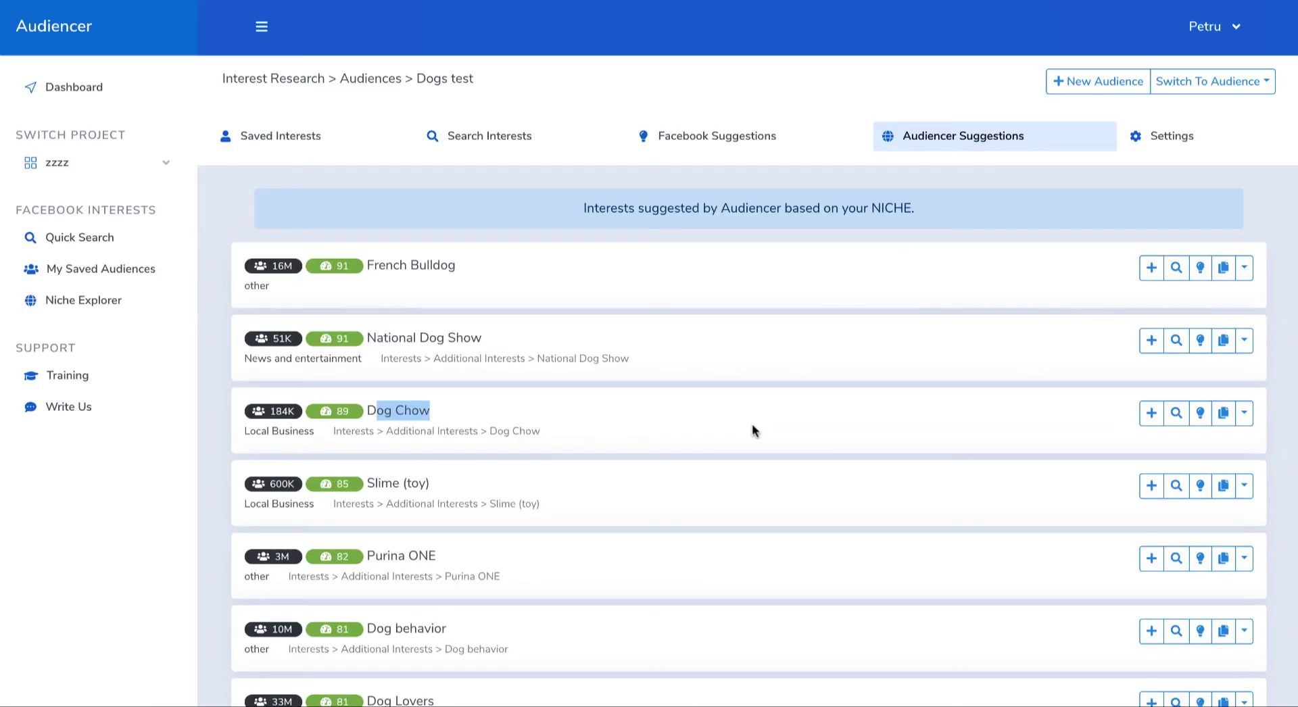
Step: Examine the niche suggestions below Slime (toy), including Dog behavior and Dog Lovers
scroll(640, 518, "down", 4)
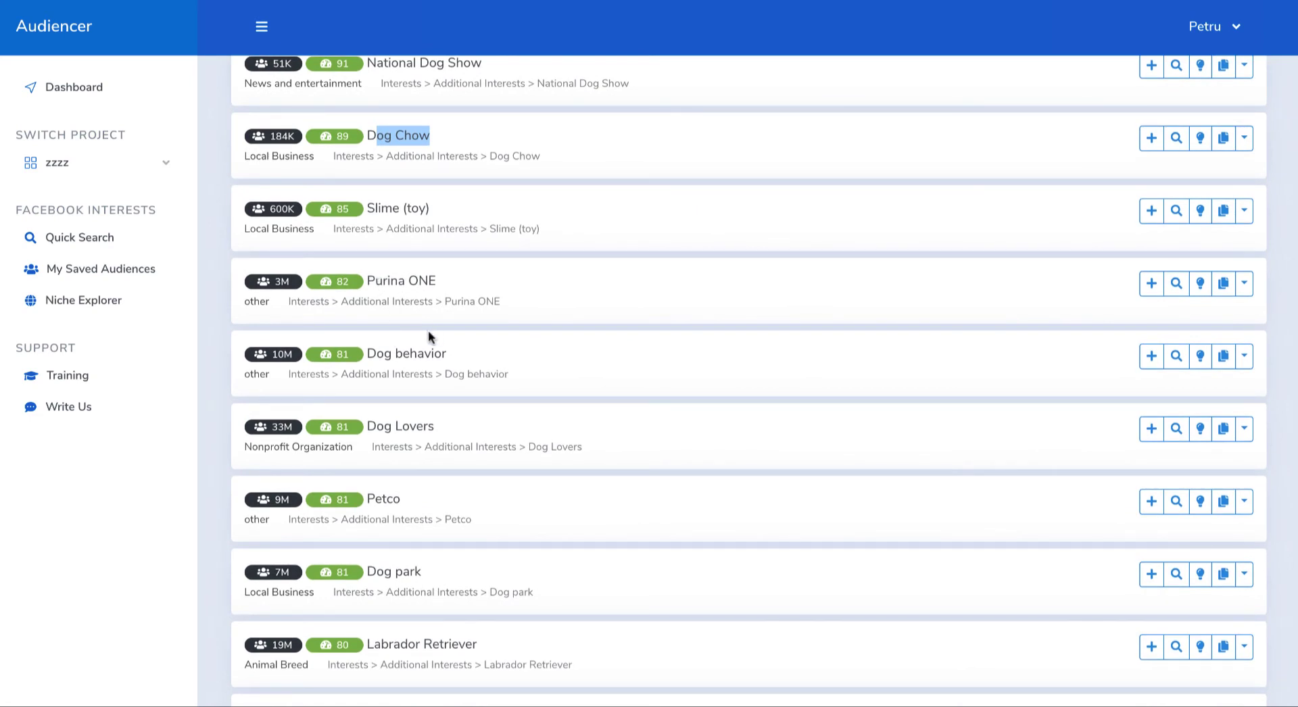
left_click_drag(375, 355, 453, 358)
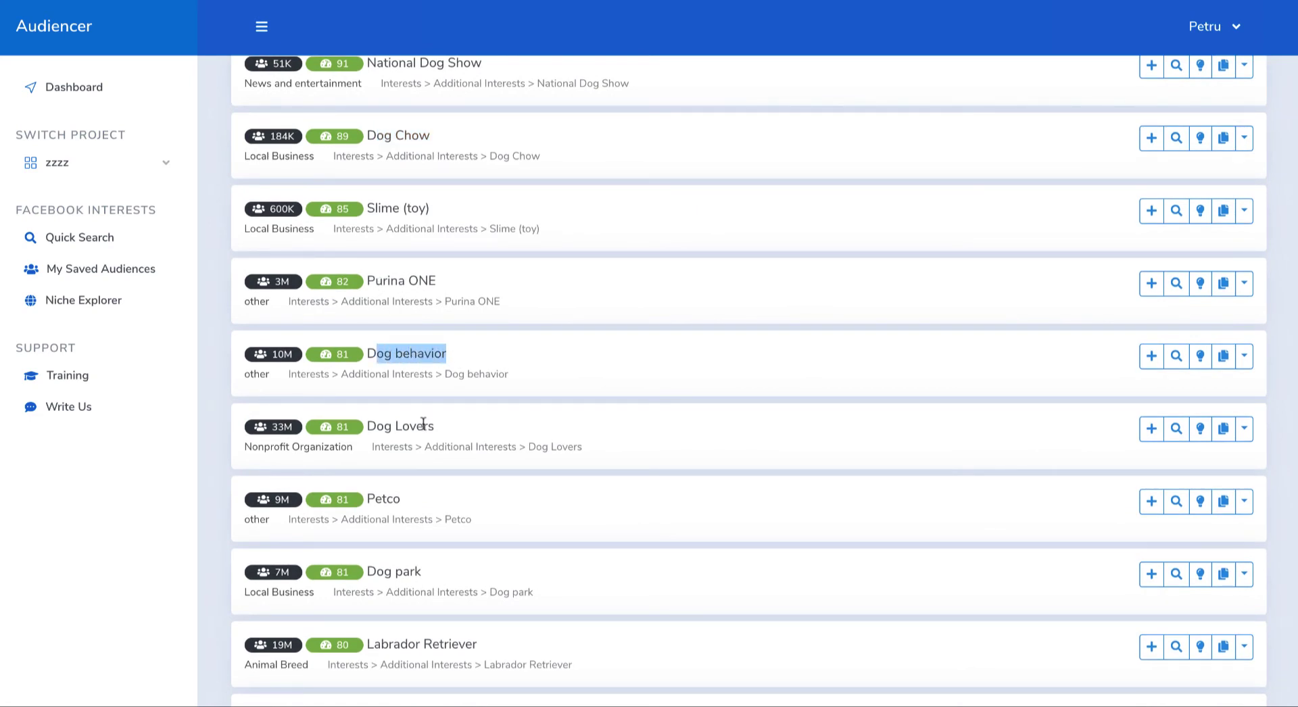
scroll(503, 425, "up", 4)
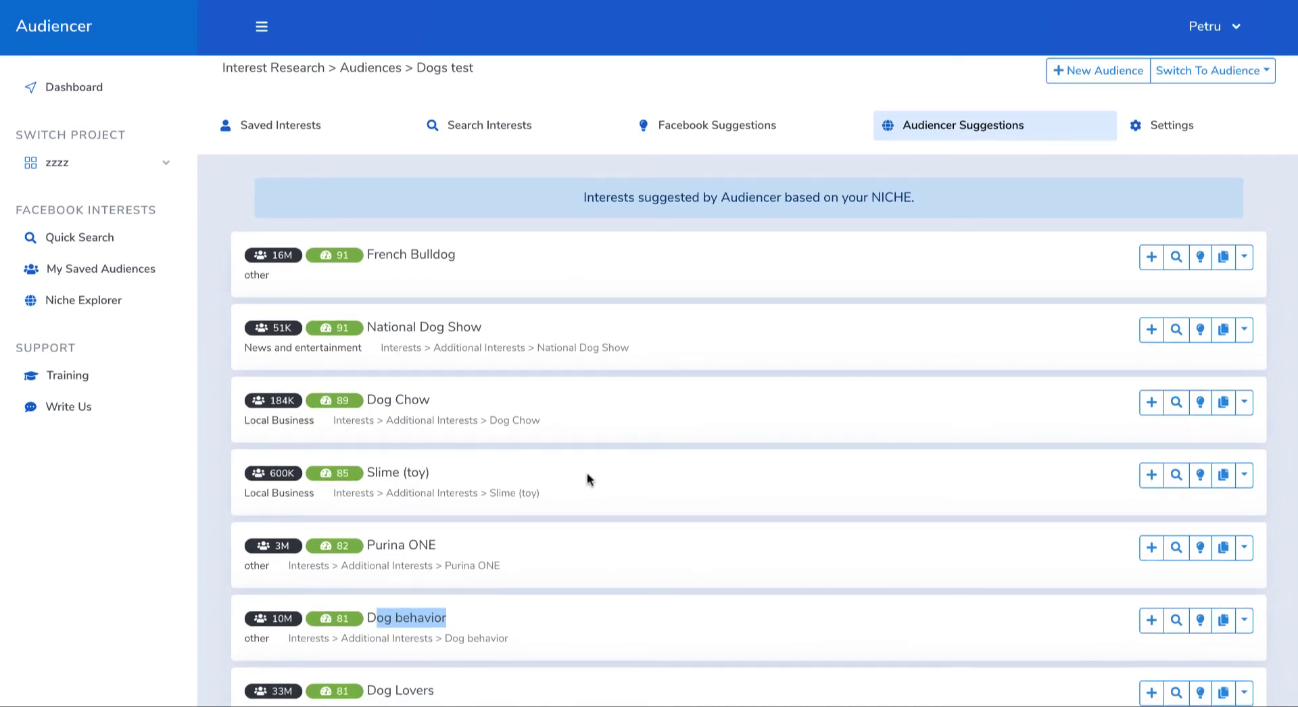
Step: Add the pet brand interests Purina ONE, Petco and Purina Mills from the suggestions to the Dogs test audience
scroll(587, 479, "down", 3)
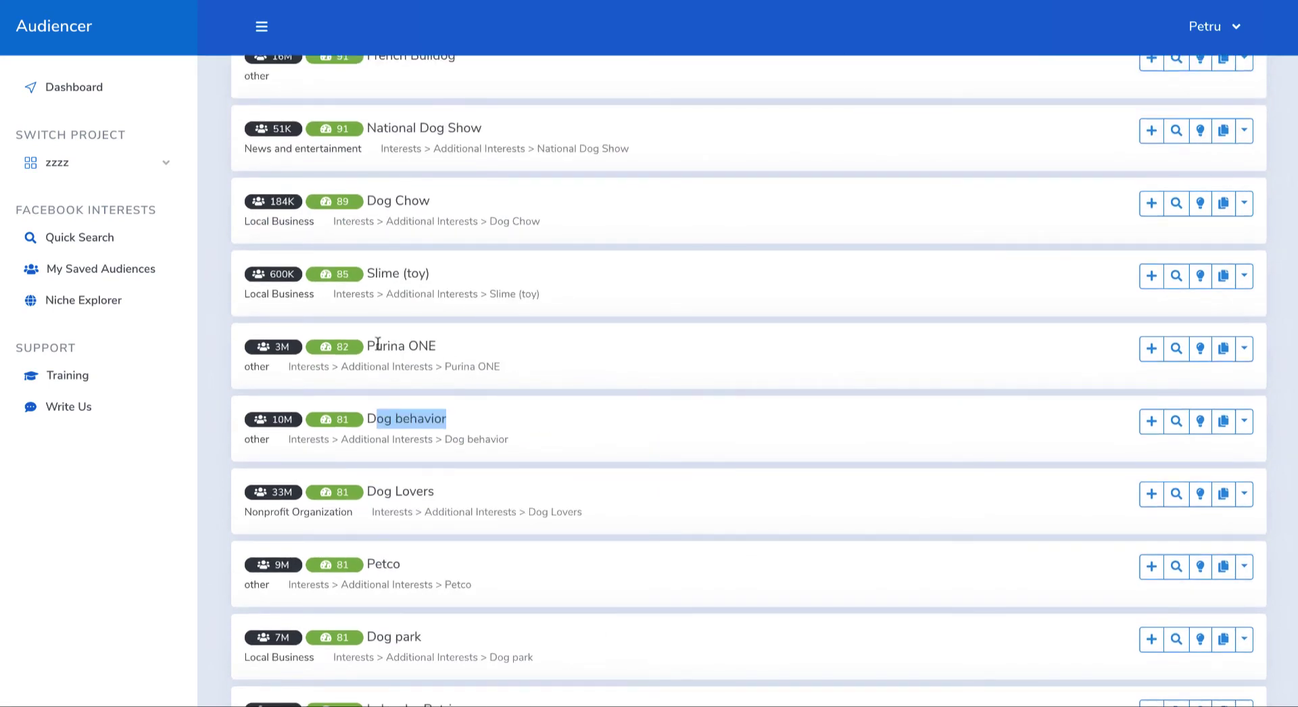
left_click_drag(376, 344, 427, 345)
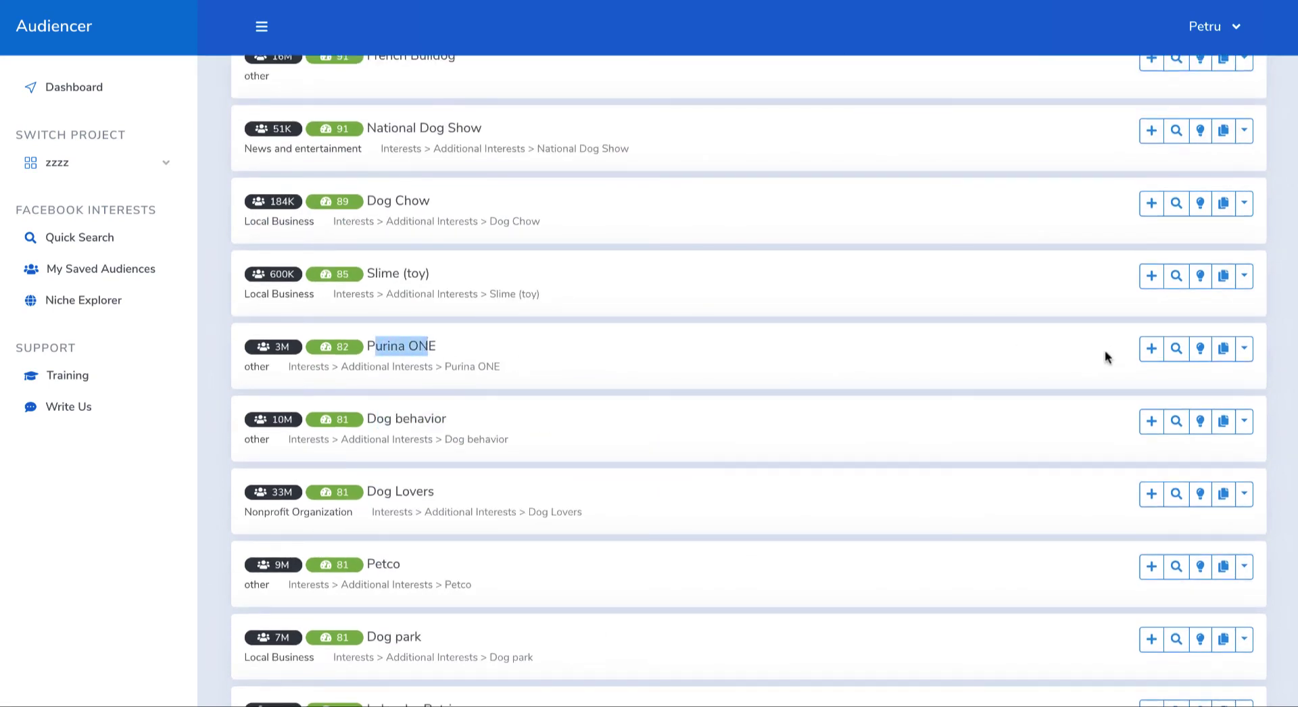
left_click(1153, 350)
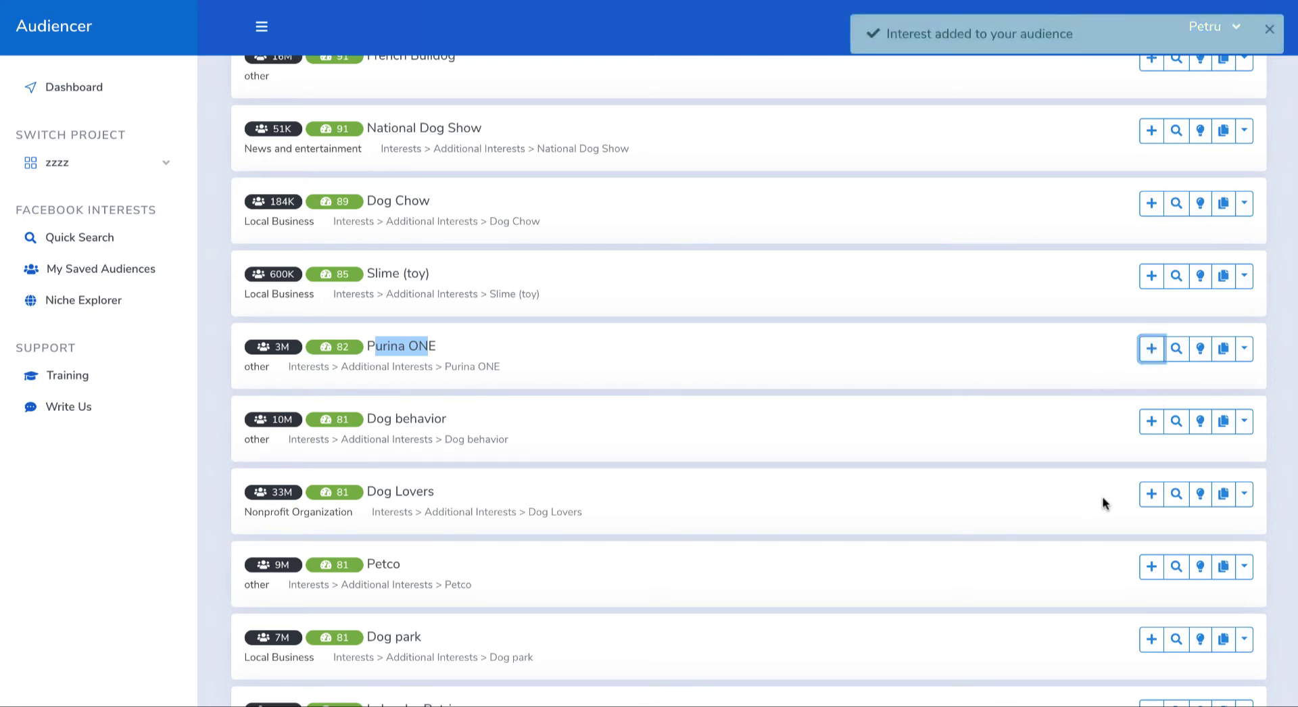
scroll(1068, 490, "down", 3)
left_click(1151, 373)
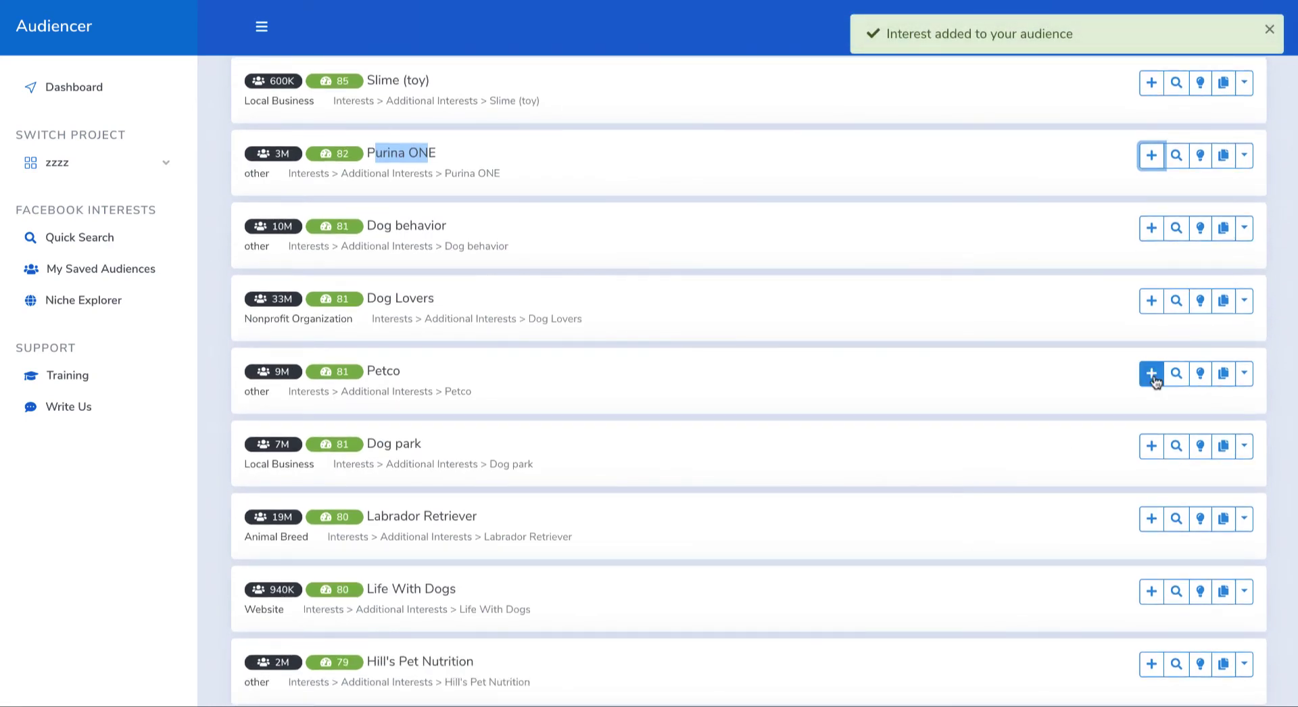
scroll(977, 487, "down", 7)
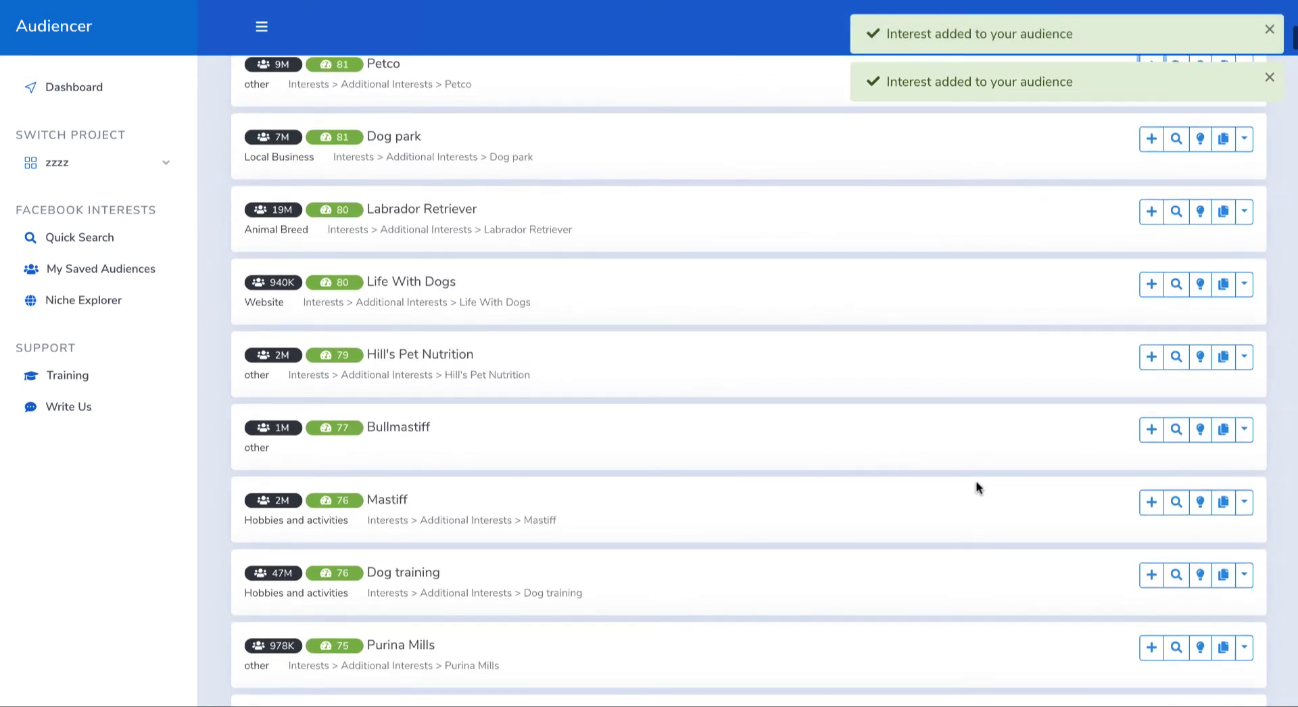
scroll(976, 487, "down", 2)
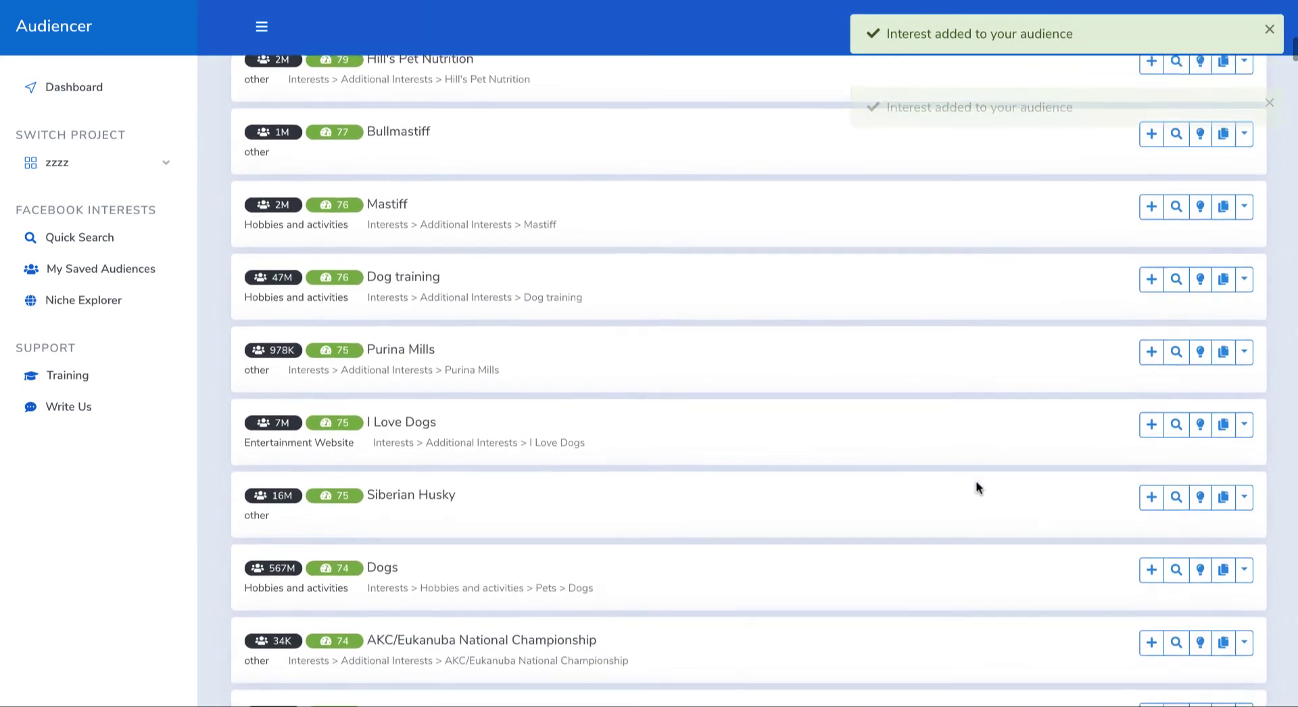
left_click(1151, 340)
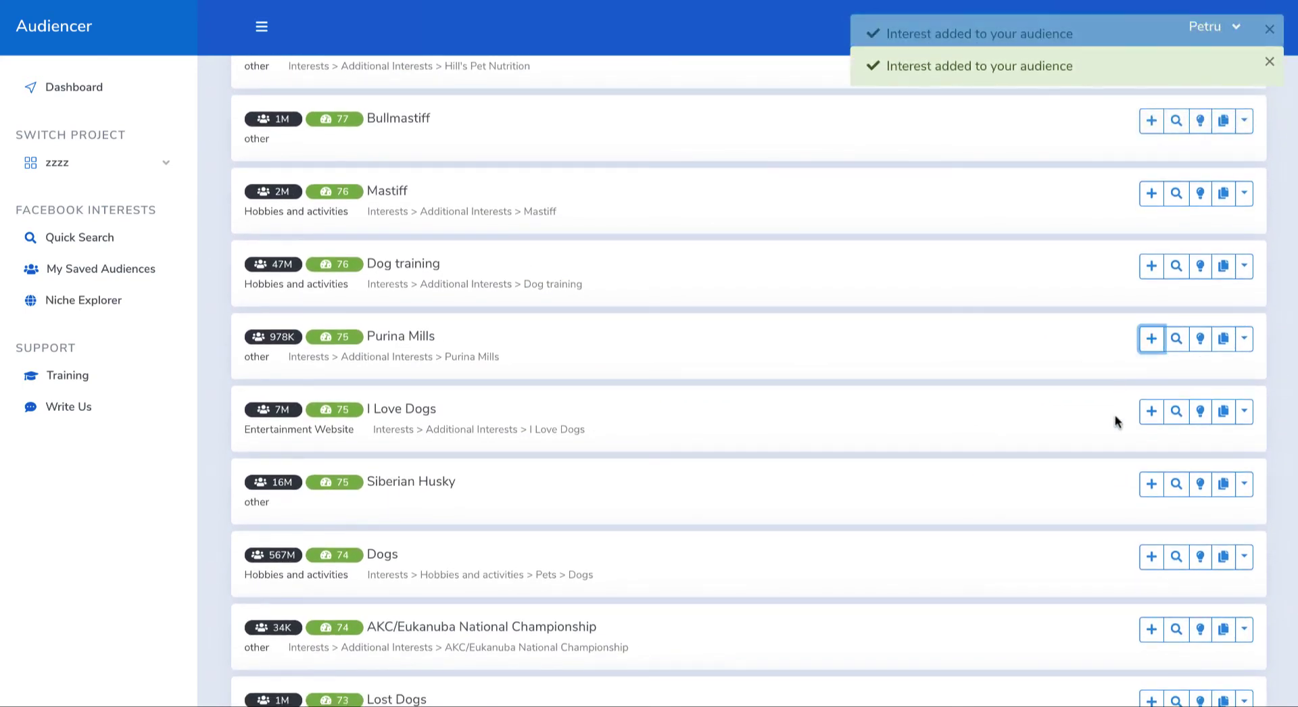
Step: Add the suggested interests Eukanuba and Pedigree Petfoods to the Dogs test audience
scroll(1041, 441, "down", 5)
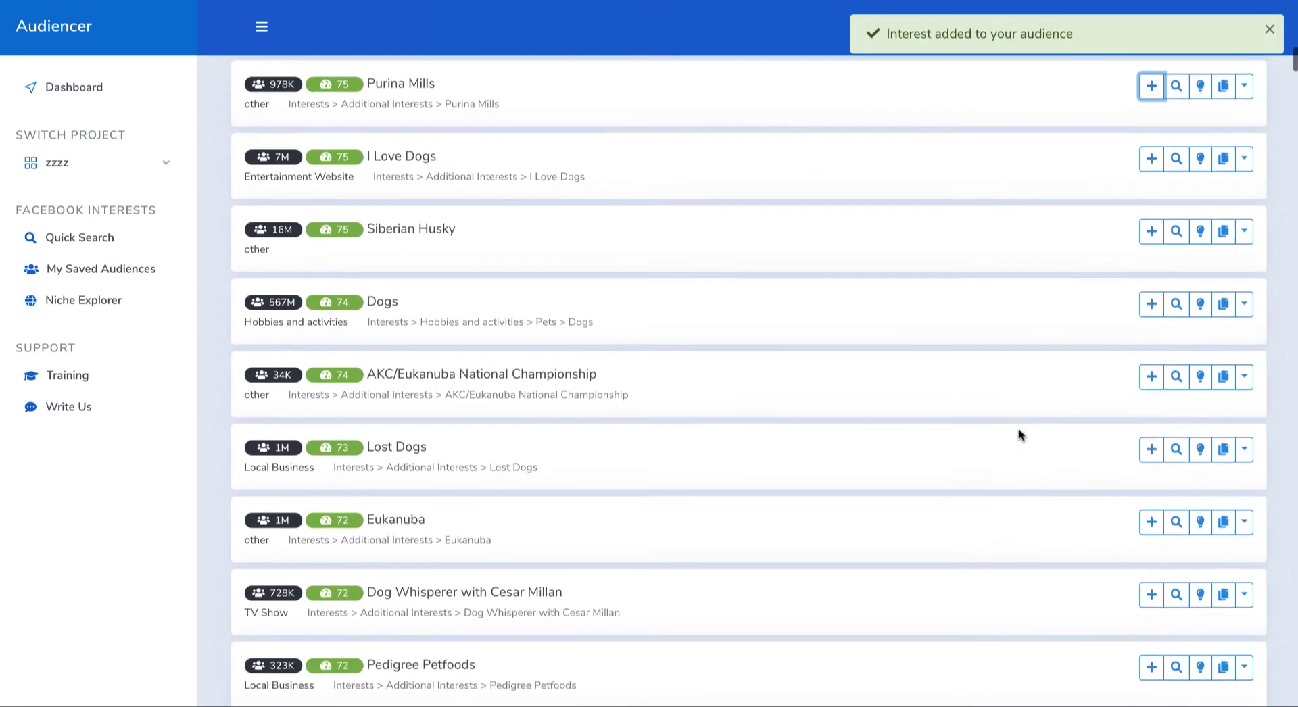
left_click(1153, 404)
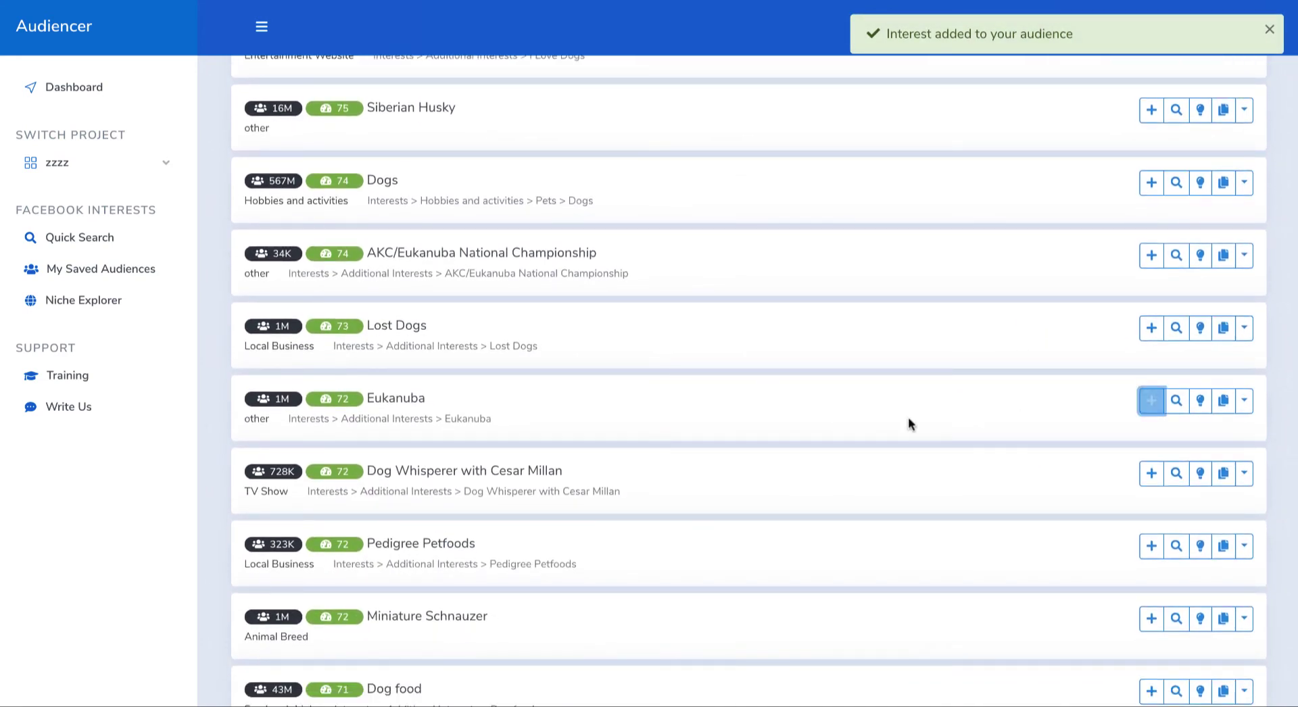
scroll(873, 455, "down", 3)
left_click(1151, 302)
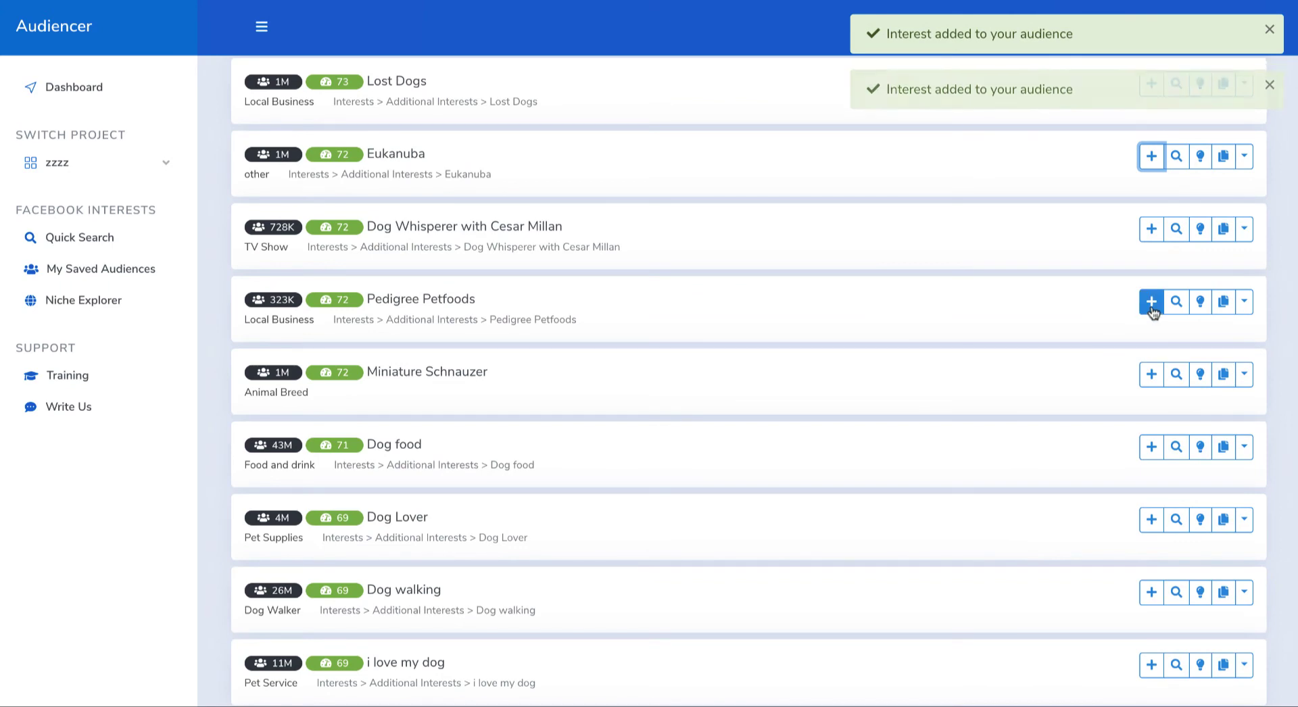
Step: Add the general dog interests Dog behavior and Dog training from the suggestions to the audience
scroll(811, 386, "up", 10)
scroll(812, 386, "up", 10)
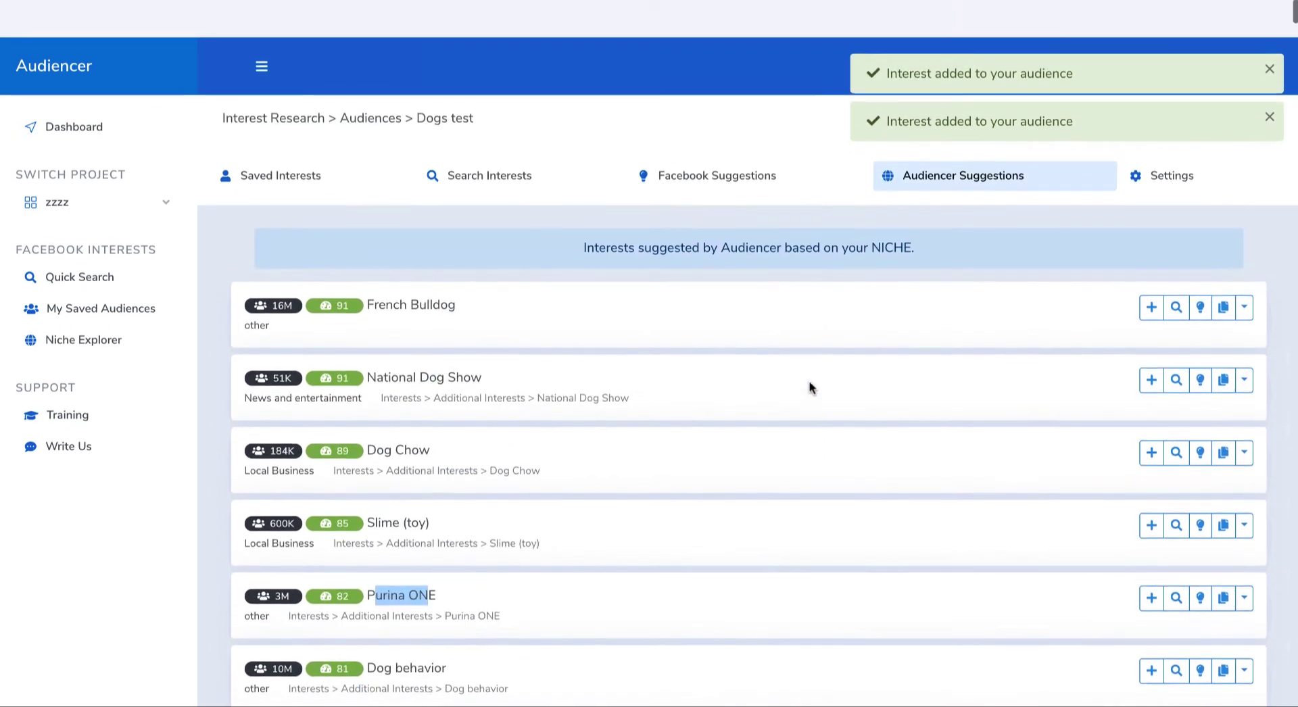
scroll(660, 434, "down", 3)
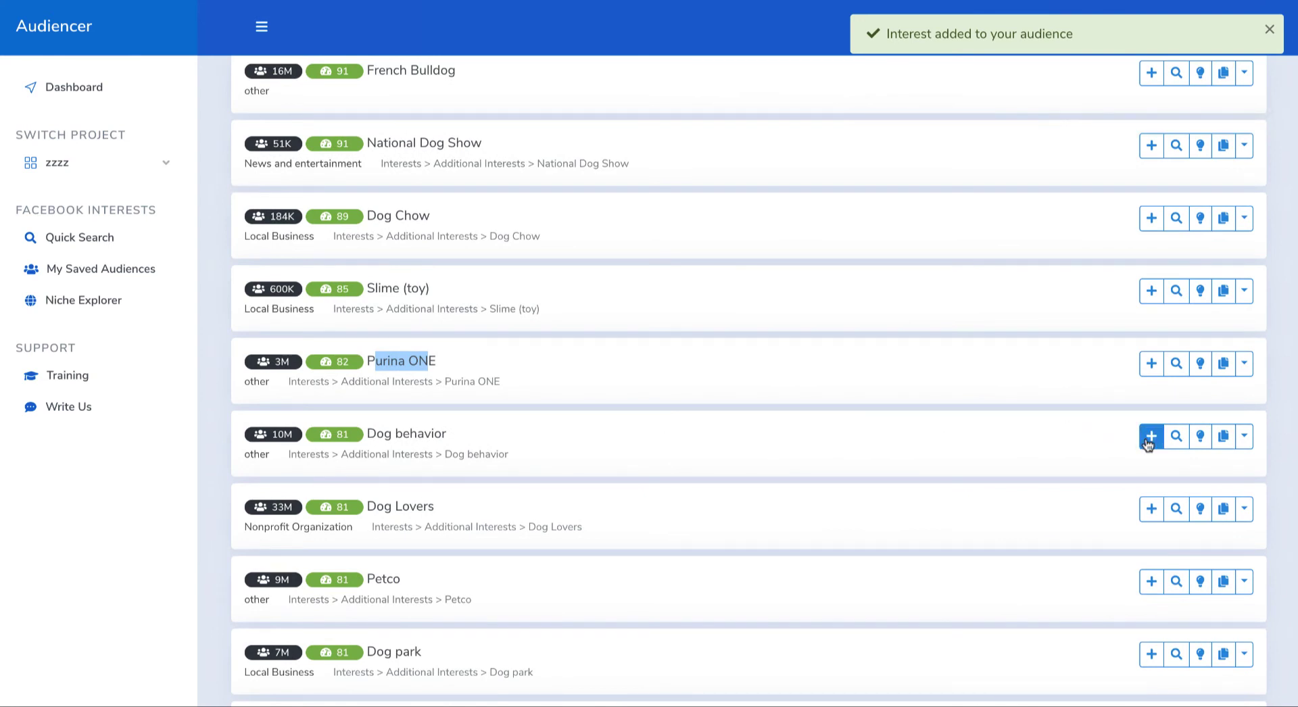
left_click(1151, 436)
scroll(919, 426, "down", 2)
scroll(916, 429, "down", 3)
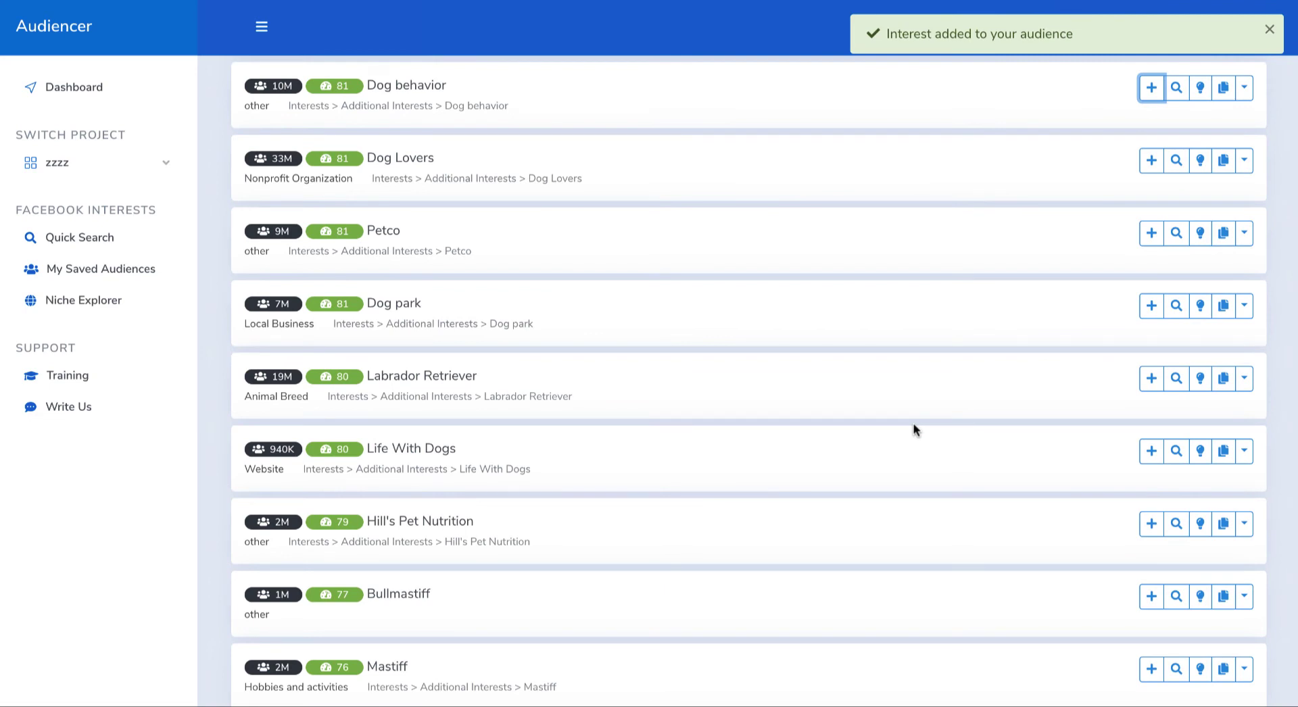
scroll(890, 422, "down", 3)
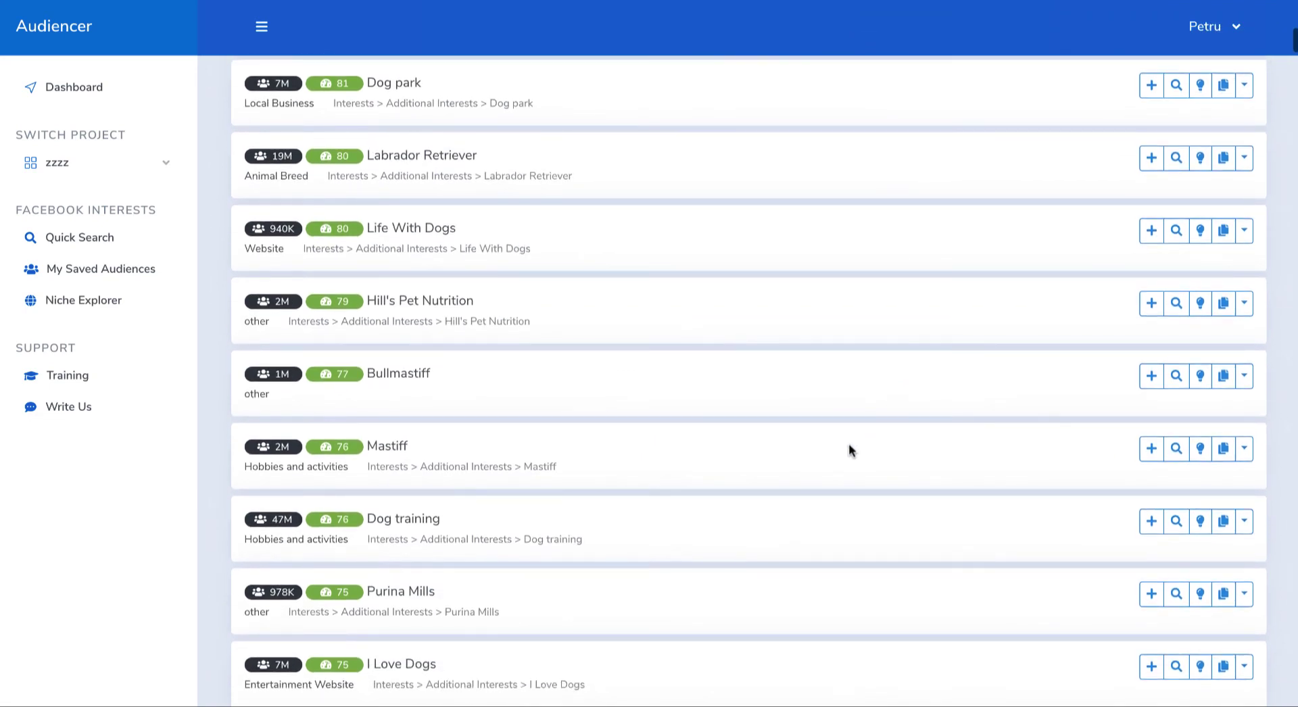
scroll(849, 445, "down", 3)
left_click(1151, 313)
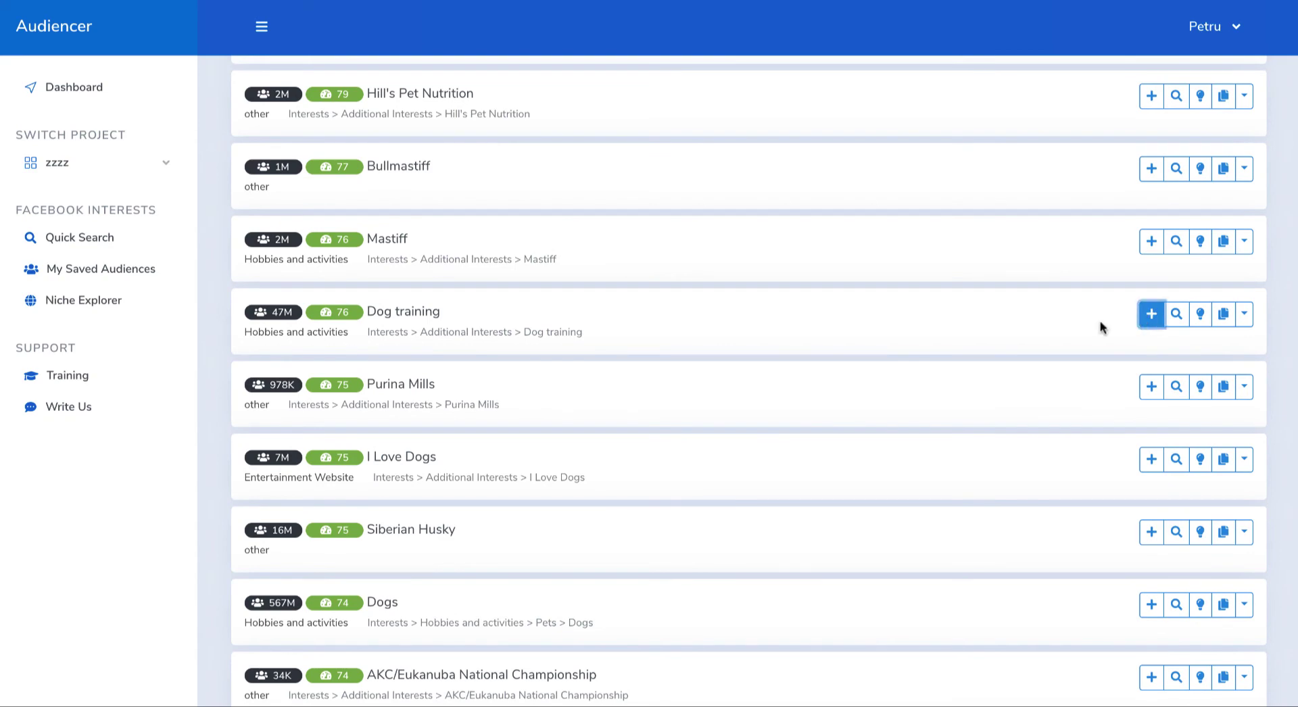
Step: Look through the lower-scoring niche suggestions below Dog training for further relevant interests
scroll(854, 480, "down", 6)
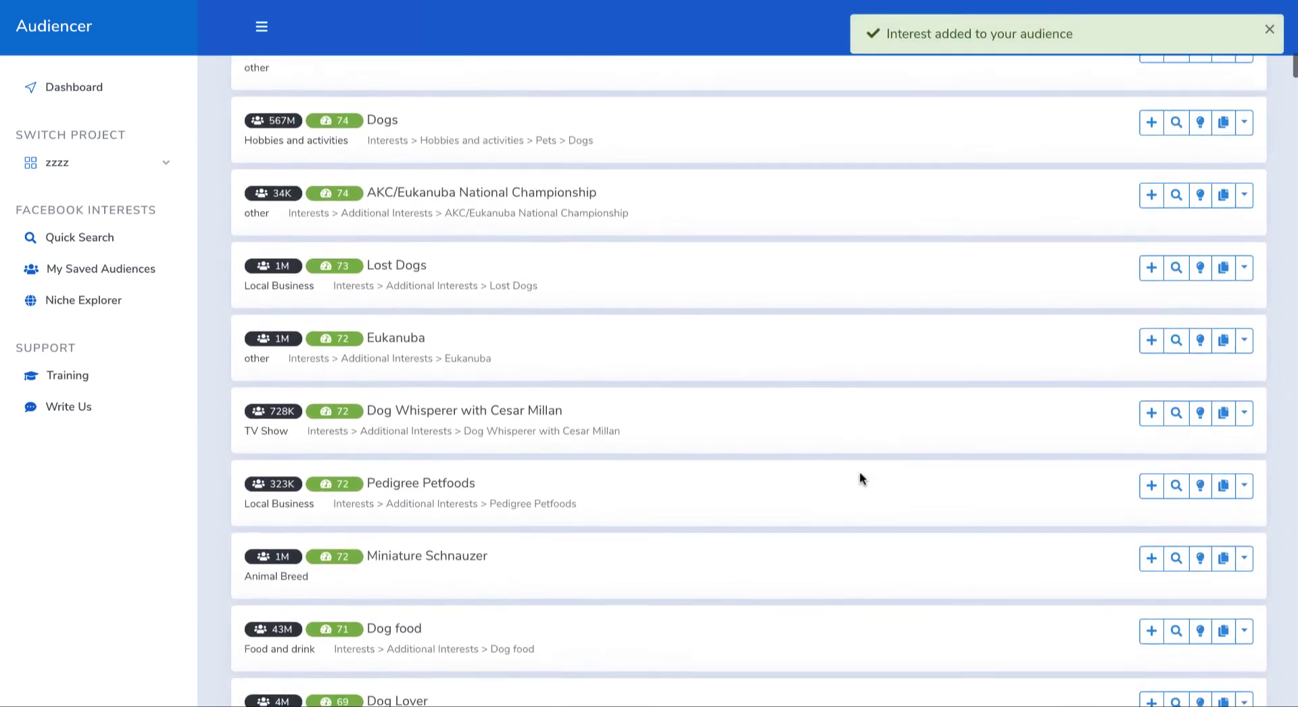
scroll(860, 477, "down", 2)
scroll(860, 478, "down", 4)
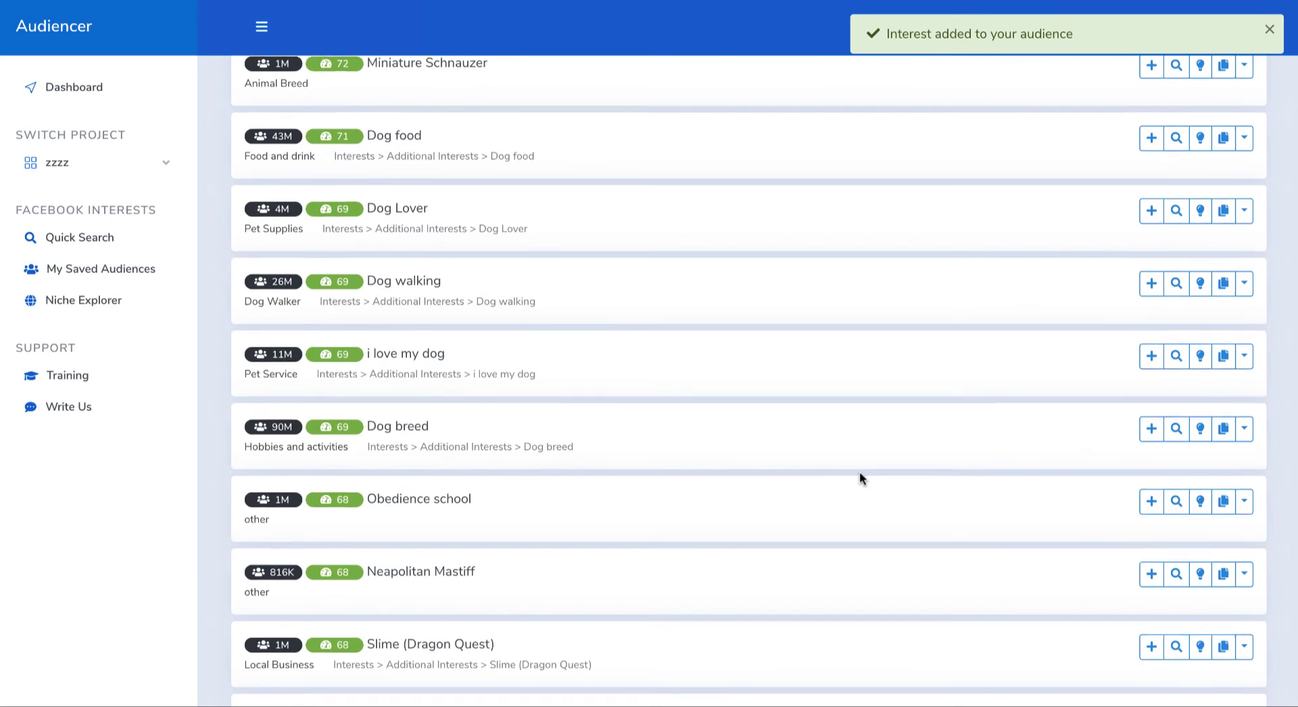
scroll(859, 471, "down", 1)
scroll(707, 380, "up", 15)
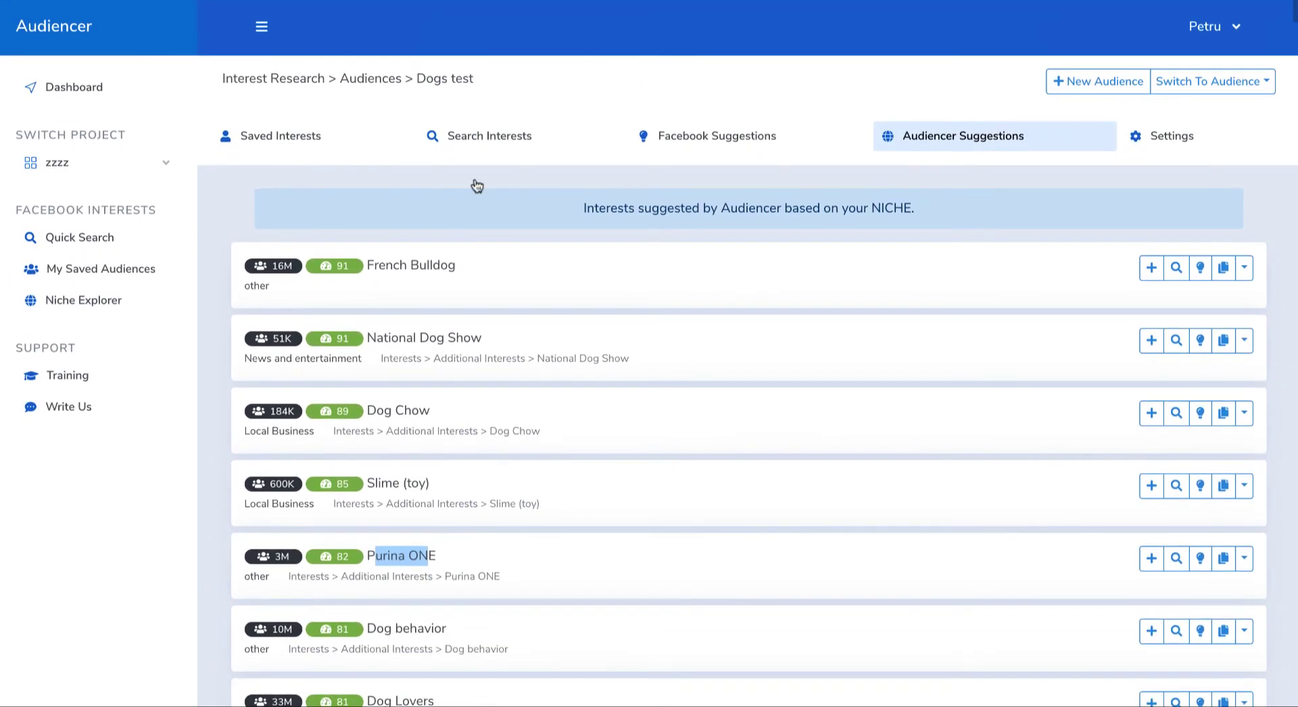
Step: Select all saved interests of the Dogs test audience, get Facebook suggestions based on them and review the suggested interests' scores
left_click(505, 150)
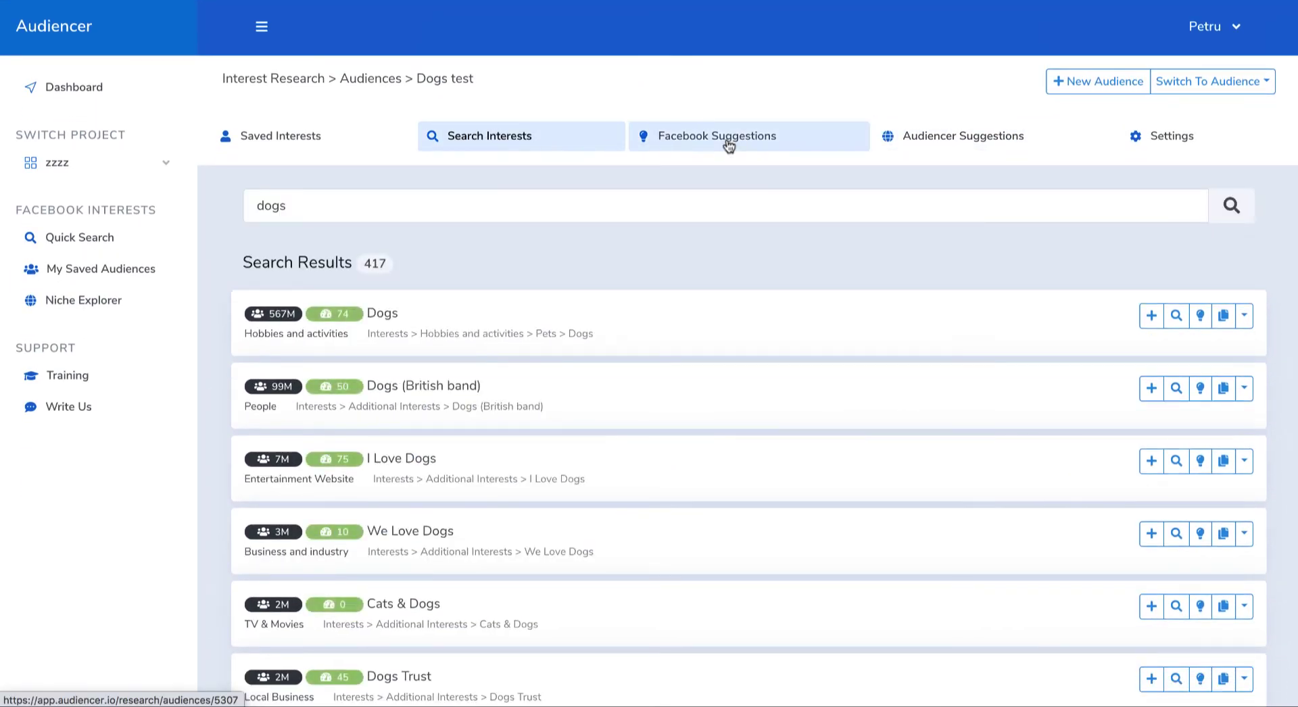
left_click(290, 138)
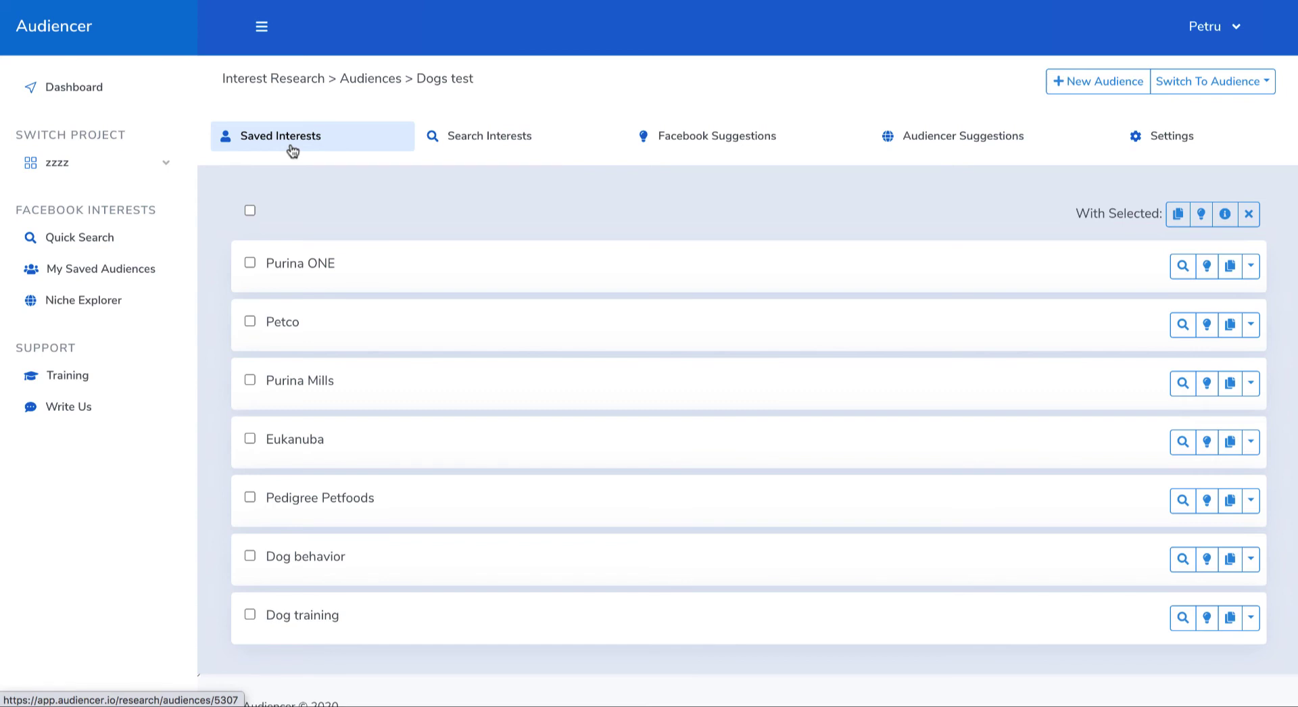
left_click(249, 213)
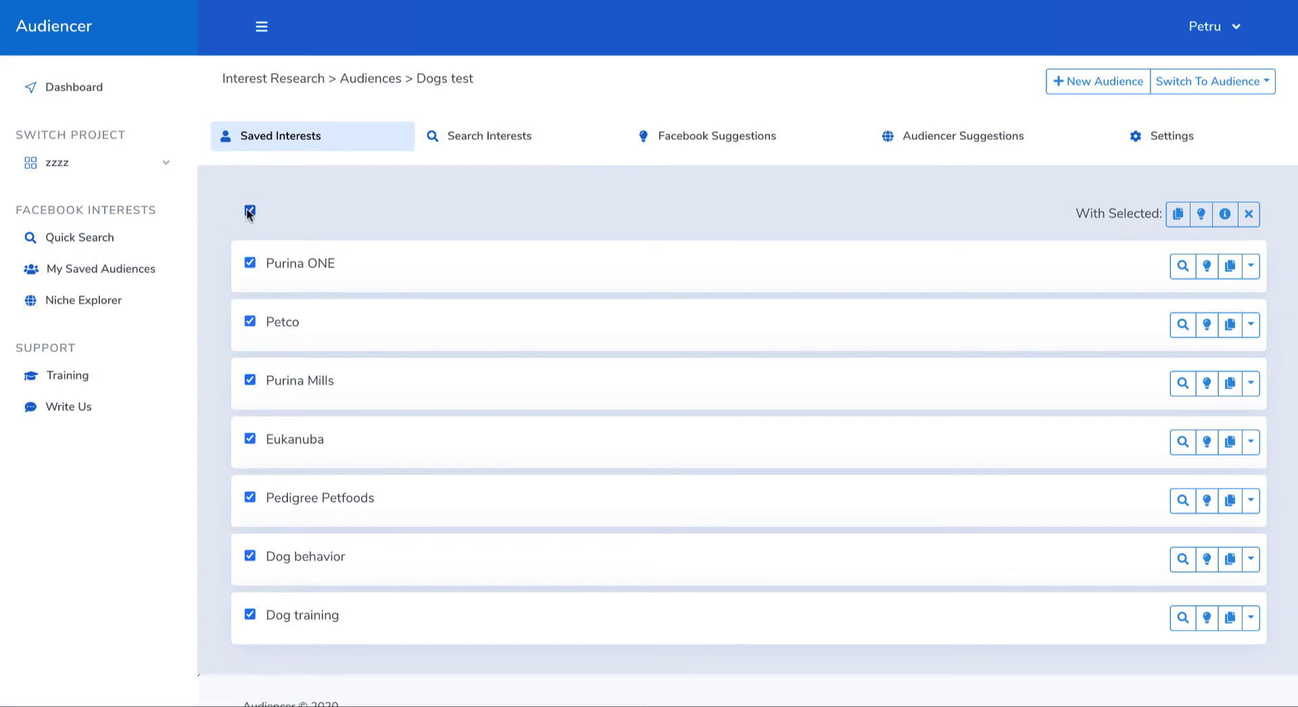
left_click(1202, 215)
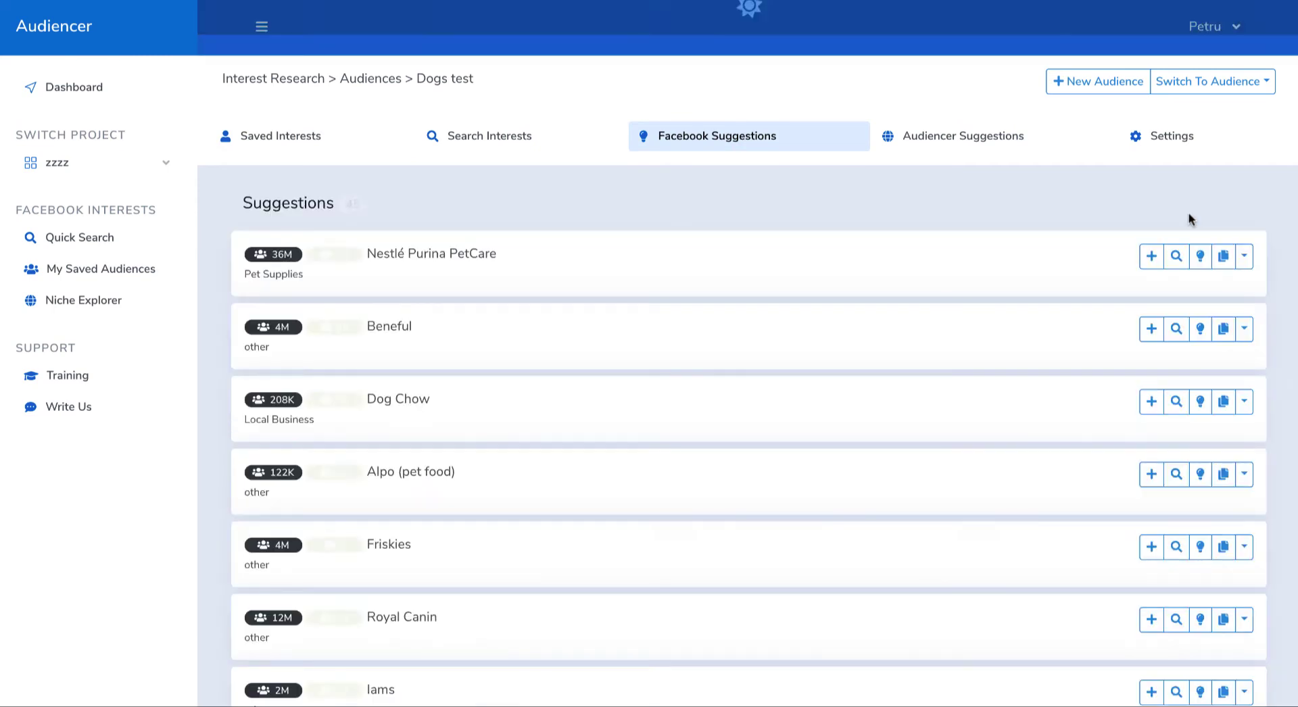
scroll(877, 353, "down", 8)
scroll(878, 352, "down", 18)
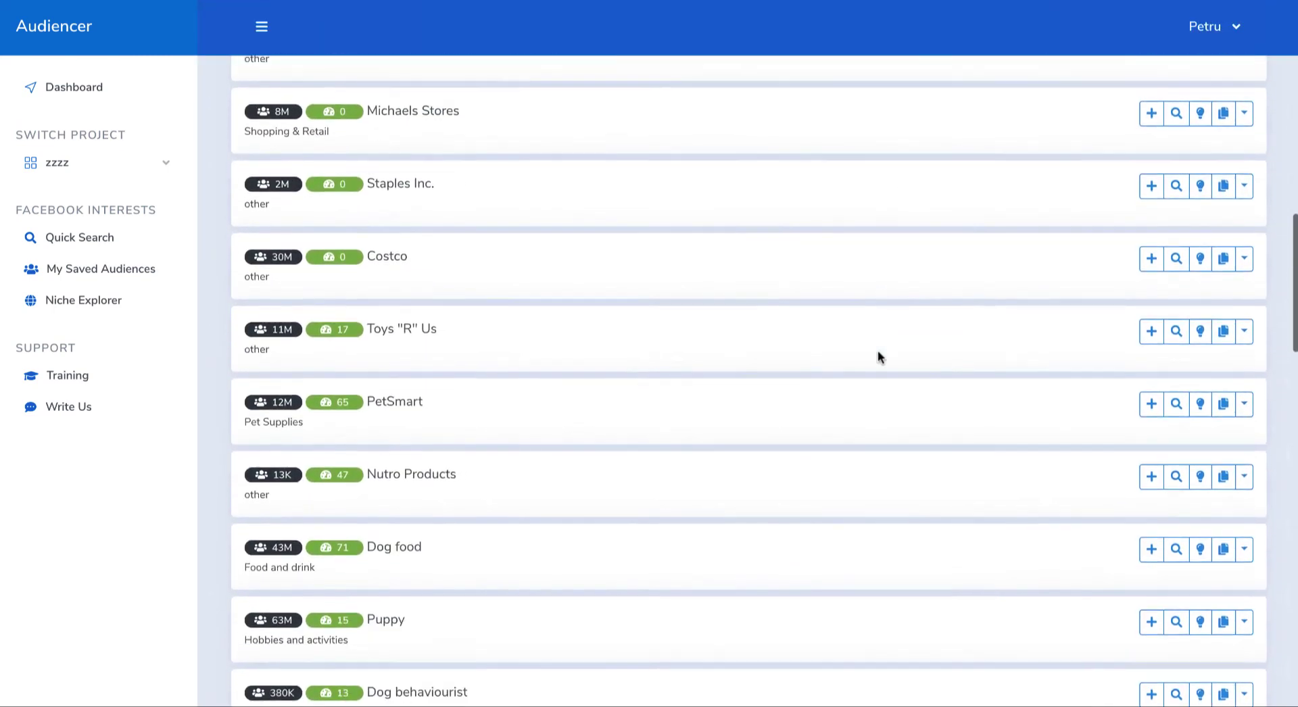
Step: Select only the saved brand interests from Purina ONE to Pedigree Petfoods, get Facebook suggestions based on them and review the relevance scores
scroll(614, 324, "up", 20)
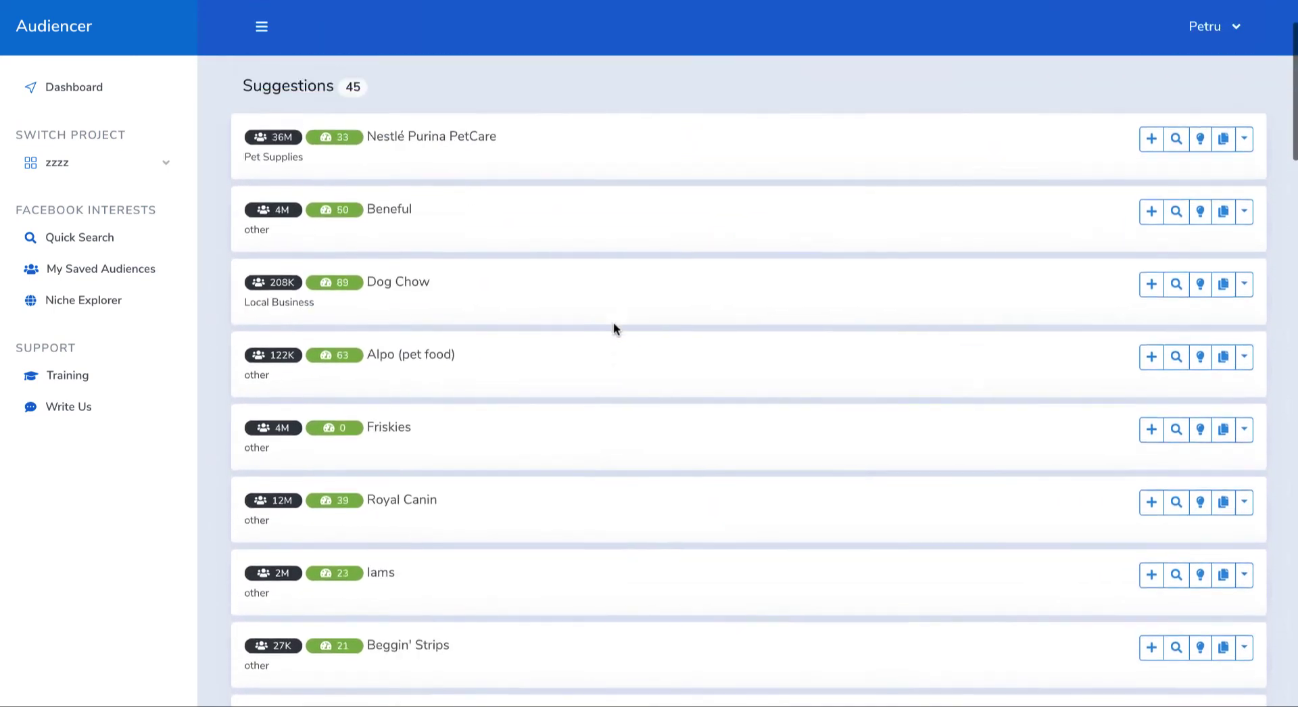
left_click(269, 133)
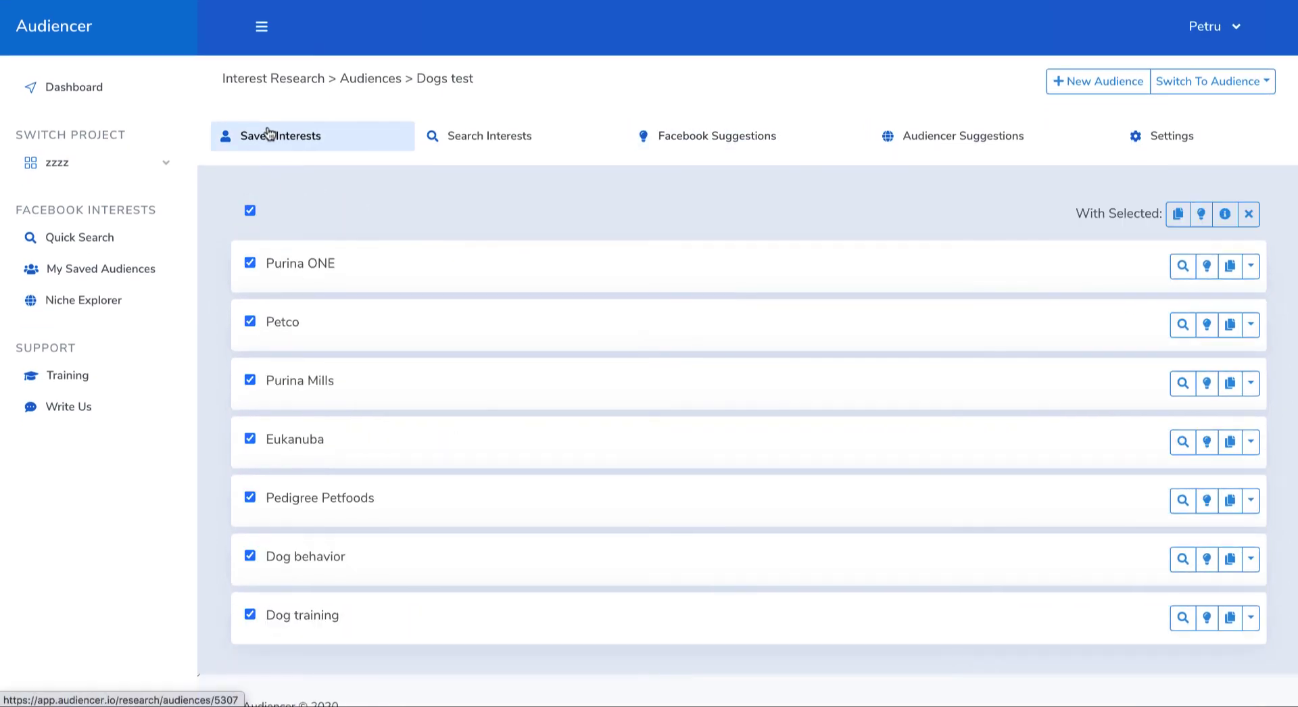
left_click(249, 210)
left_click(249, 262)
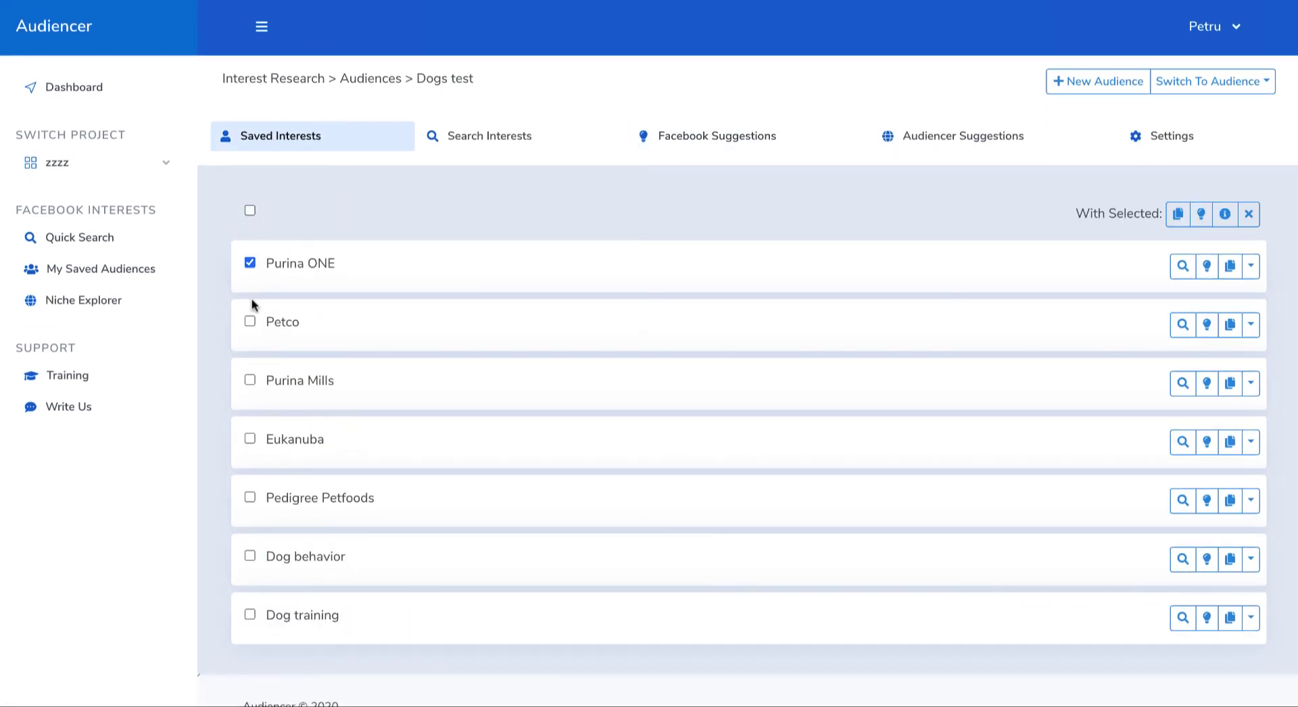
left_click(250, 322)
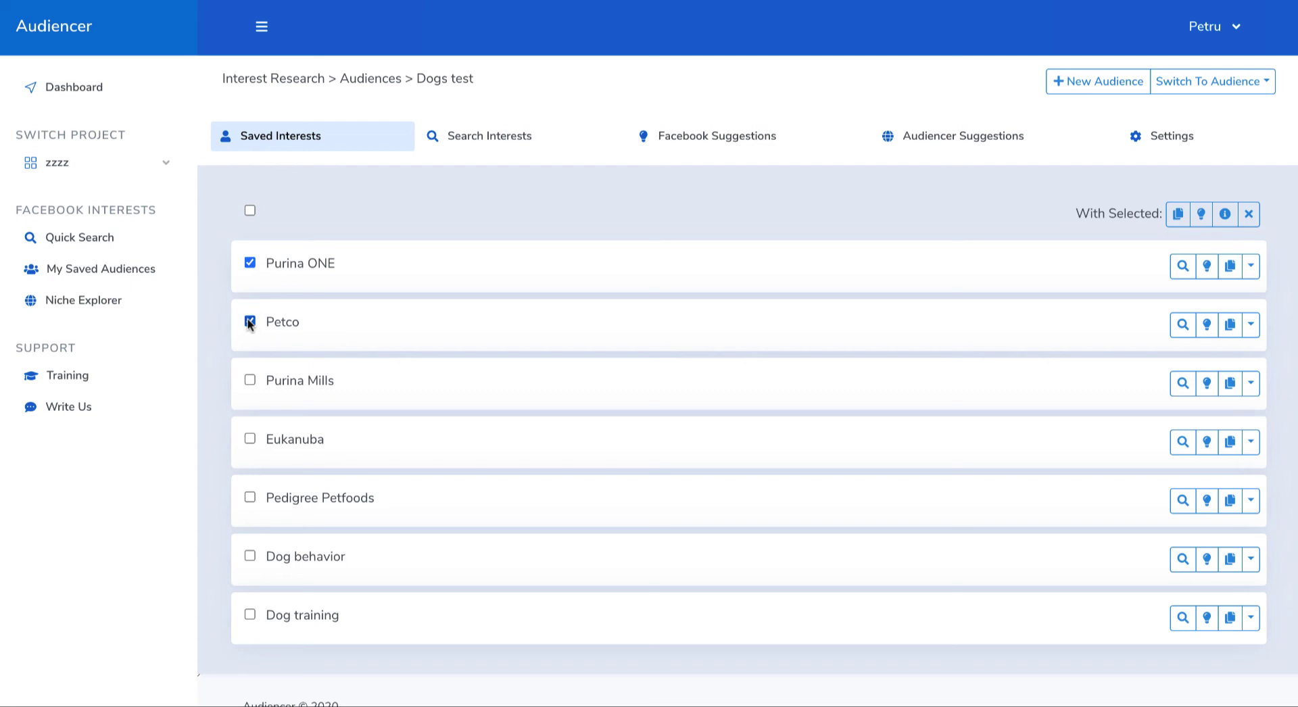
left_click(249, 381)
left_click(1202, 215)
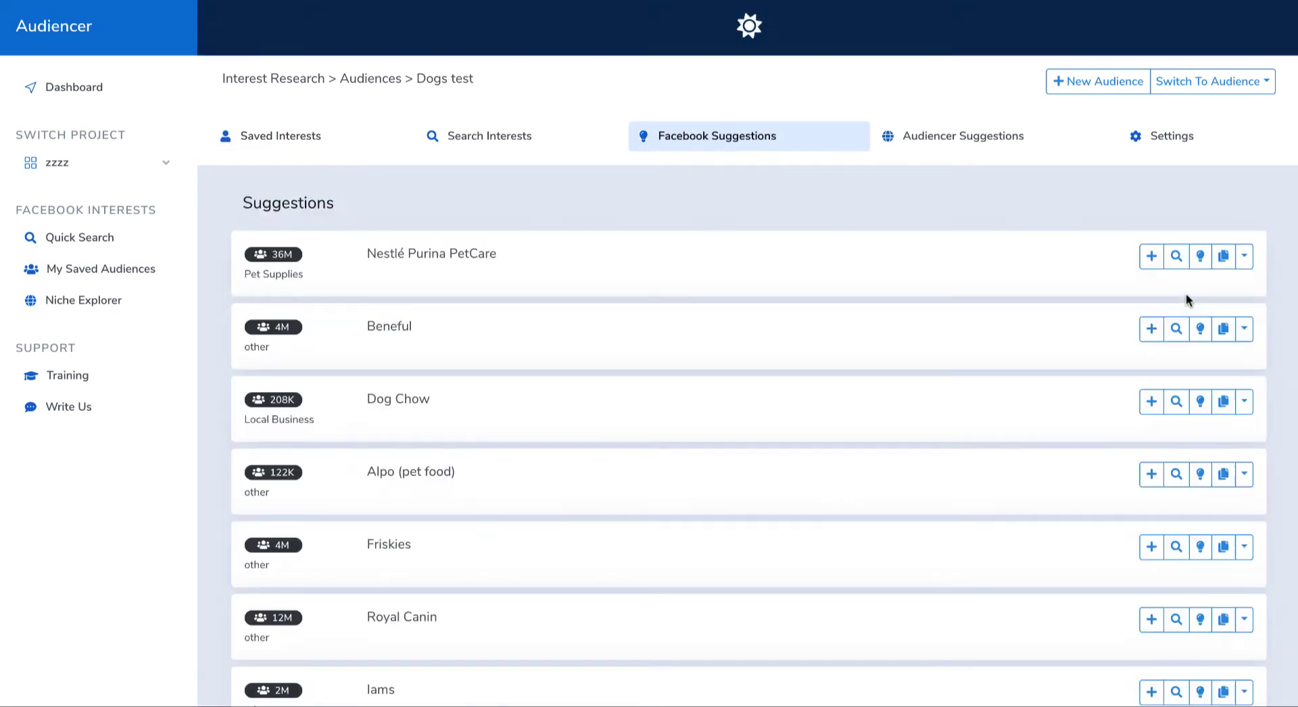
scroll(879, 475, "down", 10)
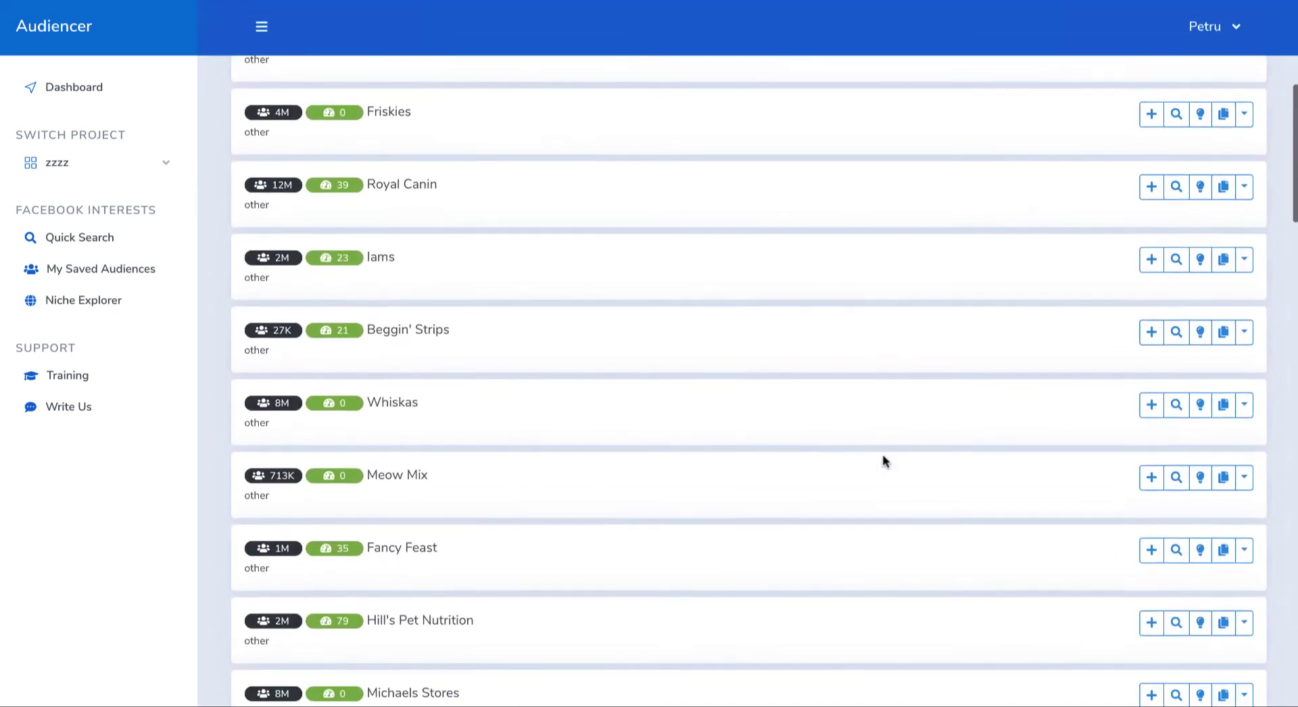
scroll(776, 457, "down", 9)
scroll(776, 457, "up", 18)
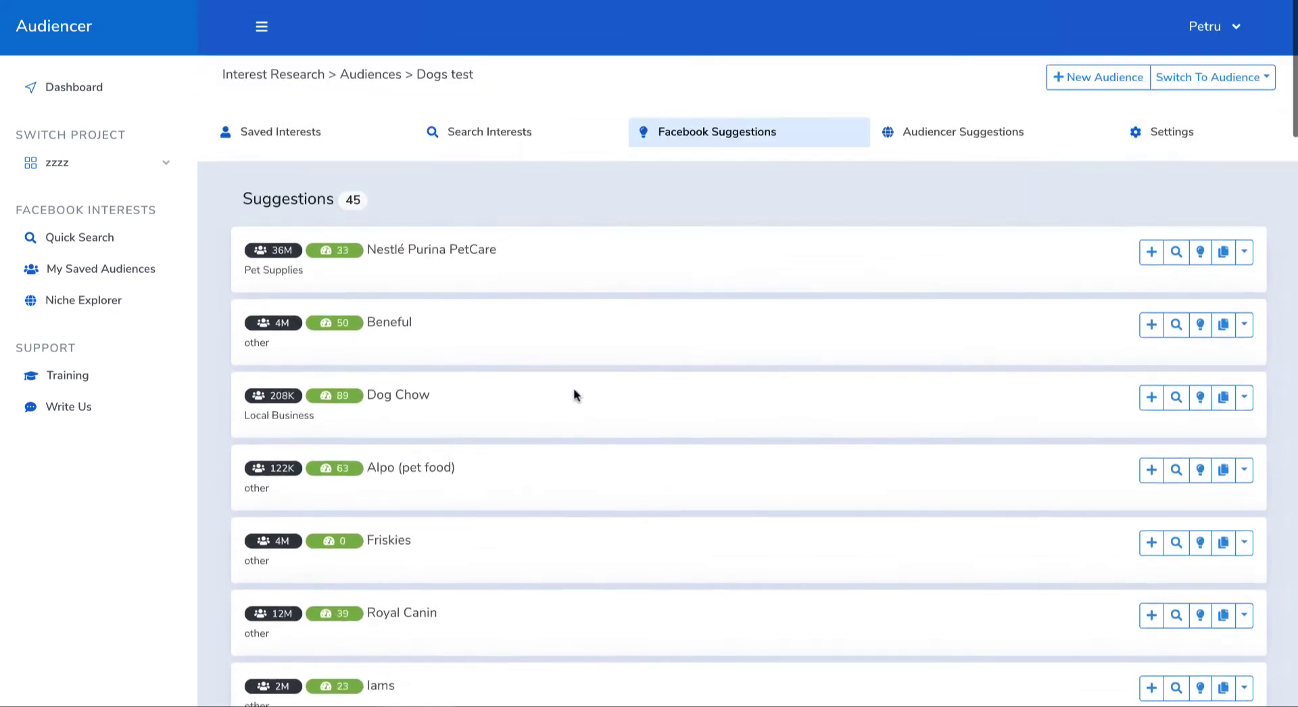
Step: Select only Dog behavior and Dog training among the saved interests and get Facebook suggestions based on them
left_click(414, 135)
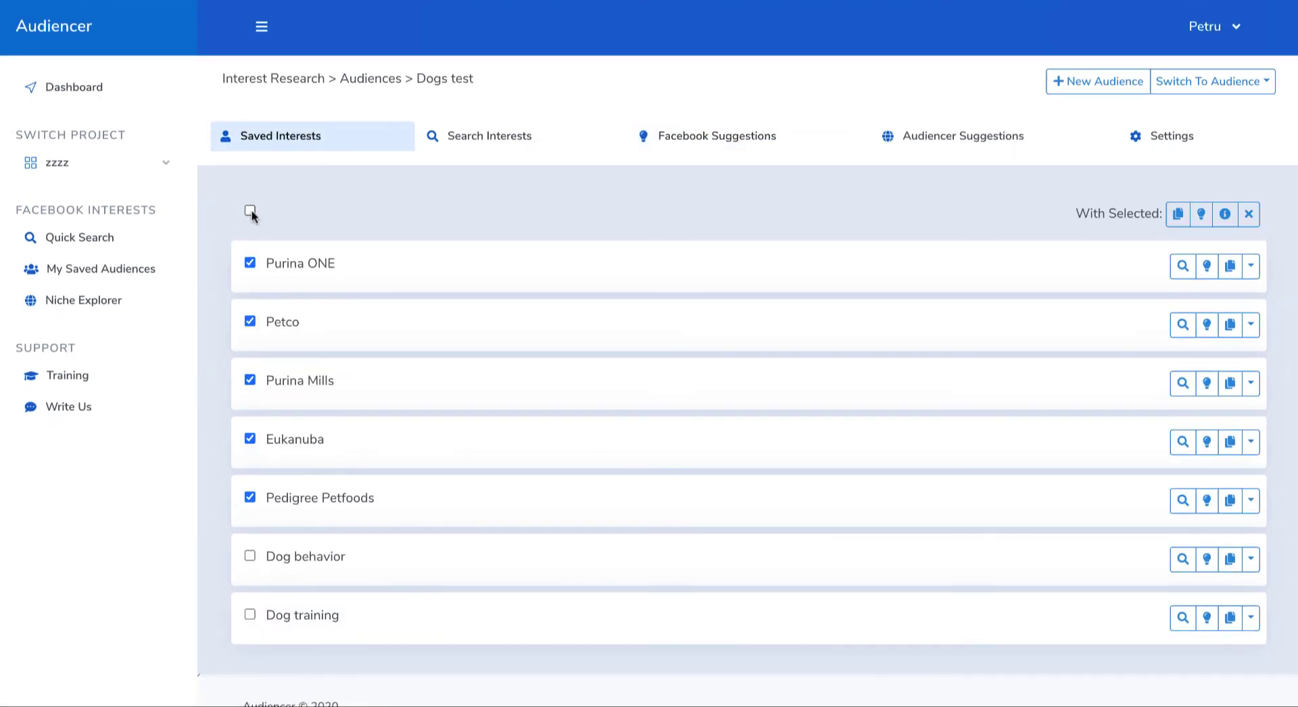
left_click(249, 211)
left_click(249, 210)
left_click(249, 615)
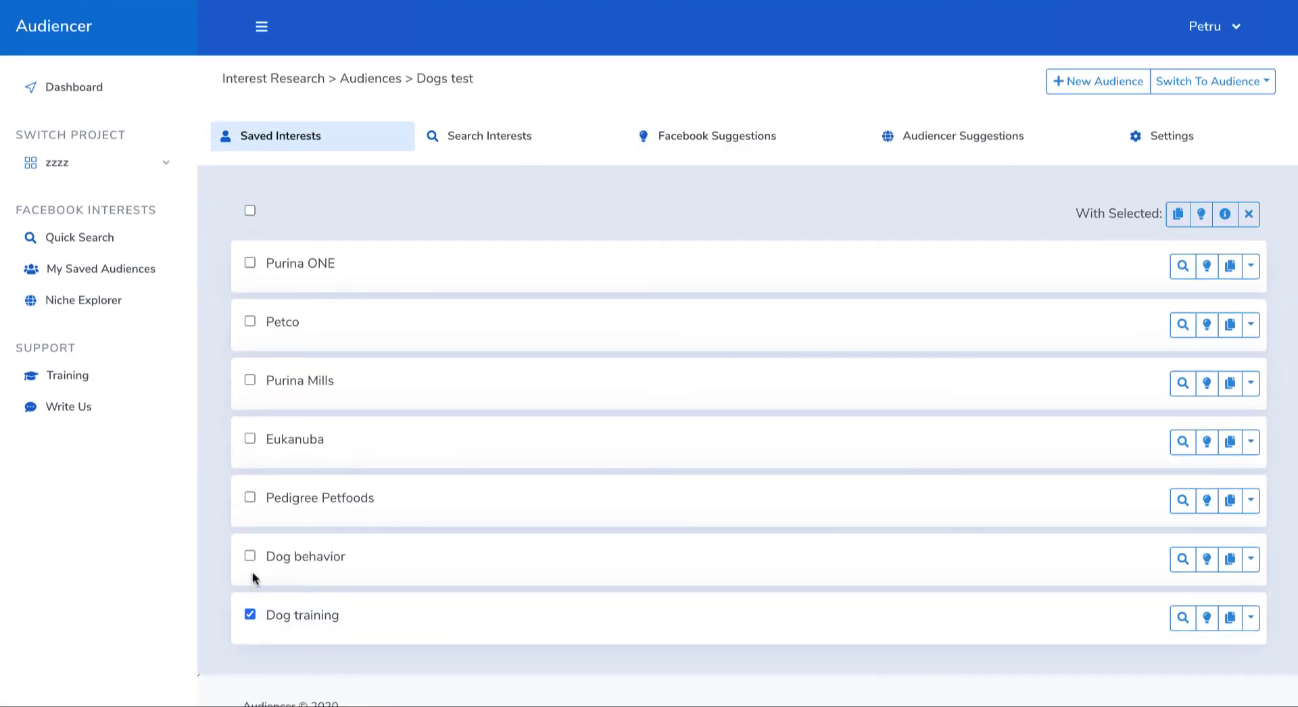
left_click(250, 556)
left_click(1200, 214)
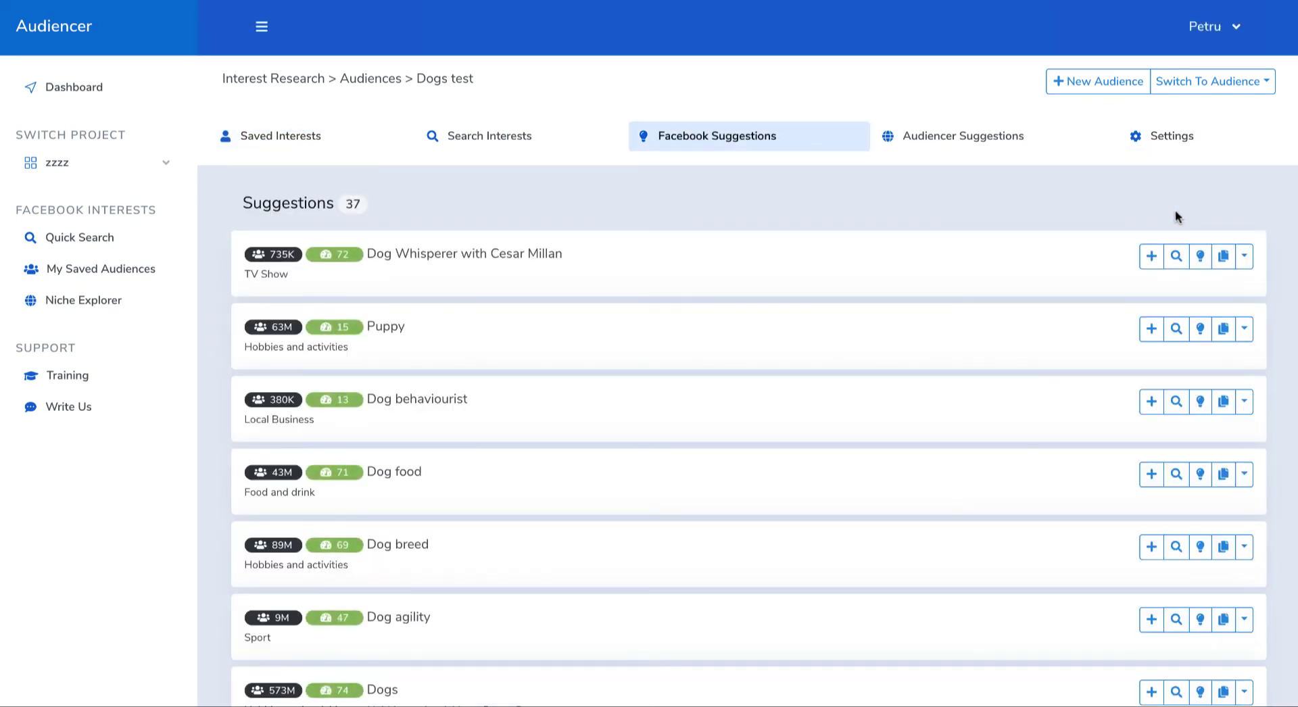
Step: Add the suggested interests Dog agility and Conformation show to the Dogs test audience
scroll(463, 521, "down", 3)
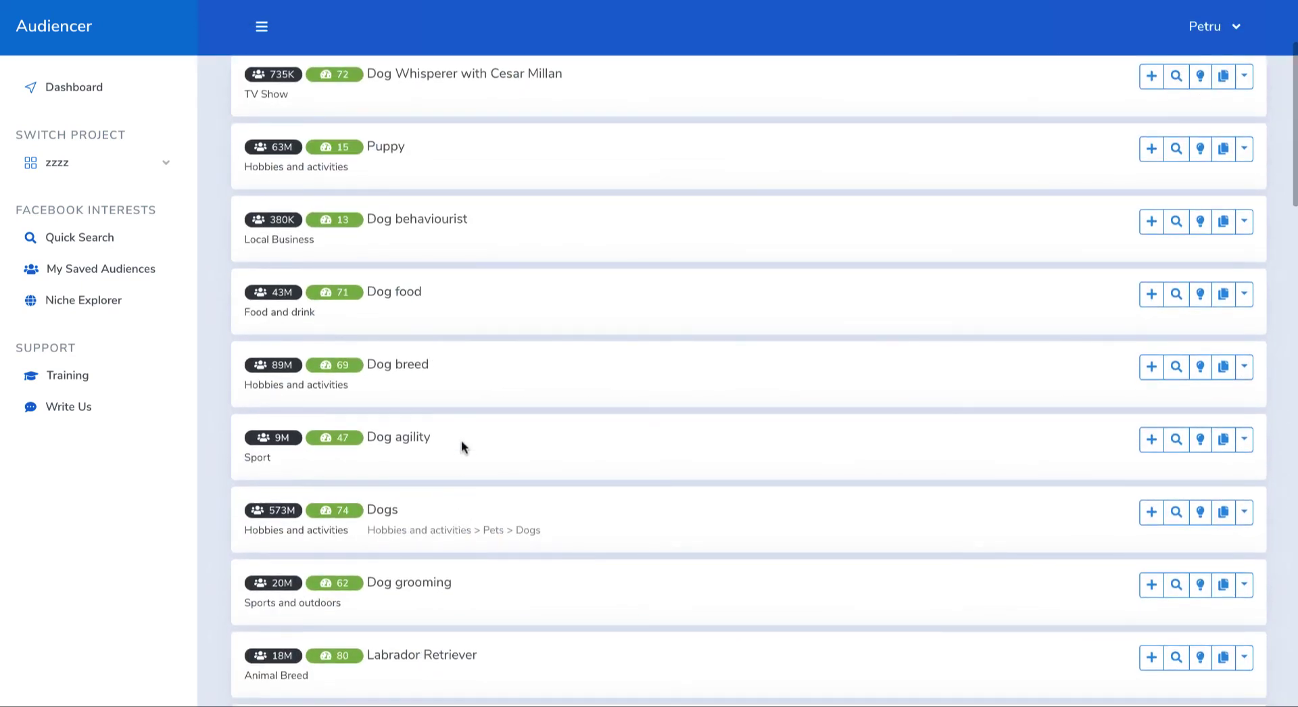
left_click(1152, 435)
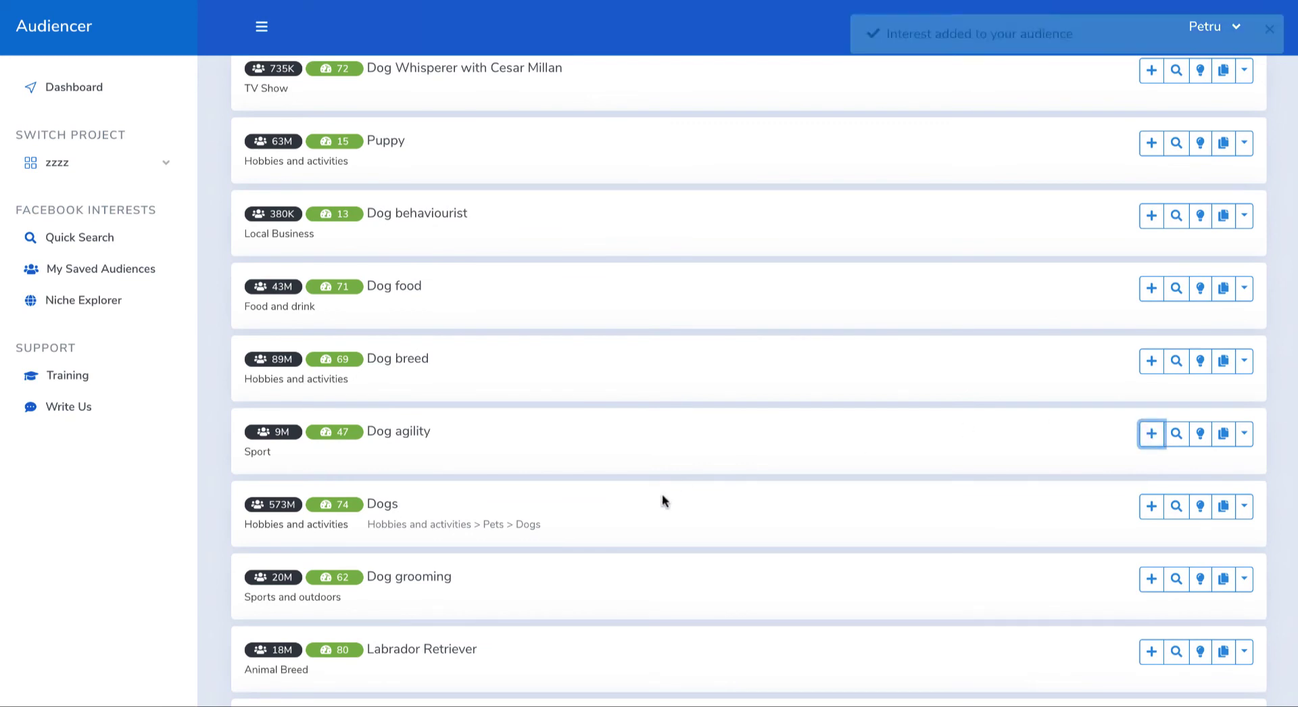
scroll(545, 439, "down", 4)
scroll(512, 428, "down", 4)
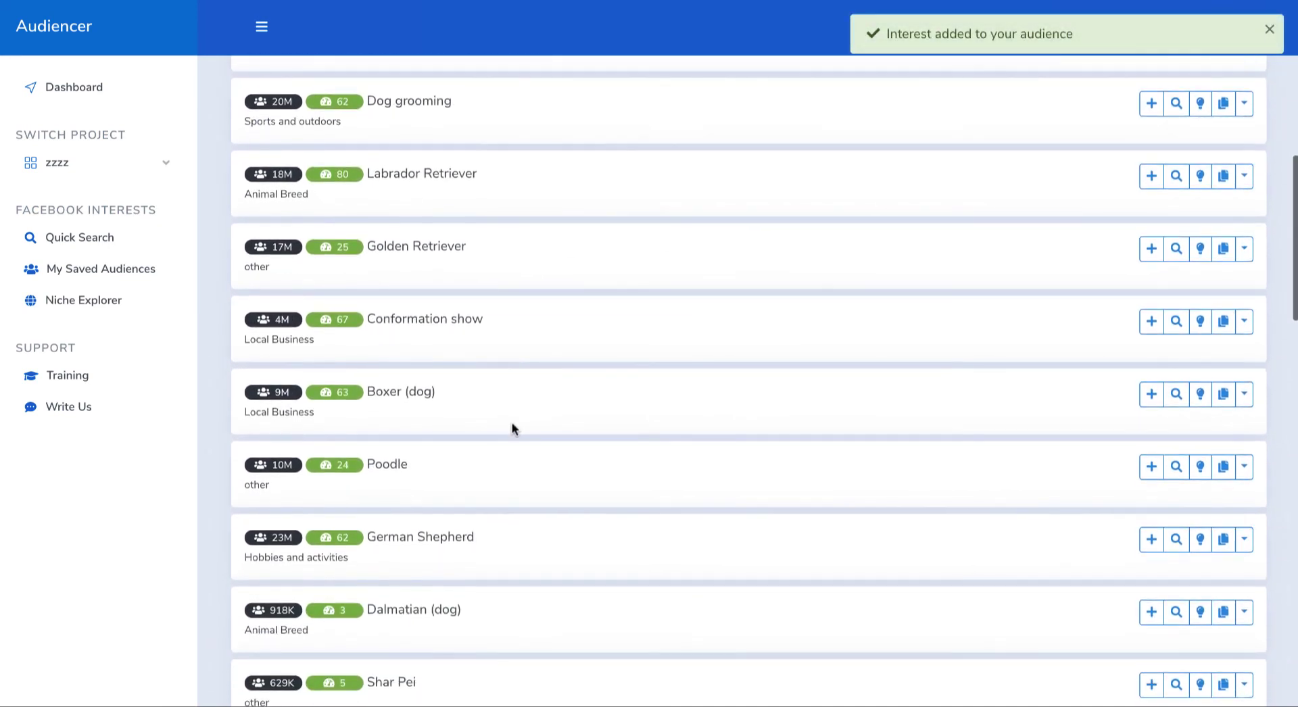
left_click(1151, 321)
Step: Include Dog agility and Conformation show in the saved-interest selection and get new Facebook suggestions from the four selected interests
scroll(788, 336, "up", 11)
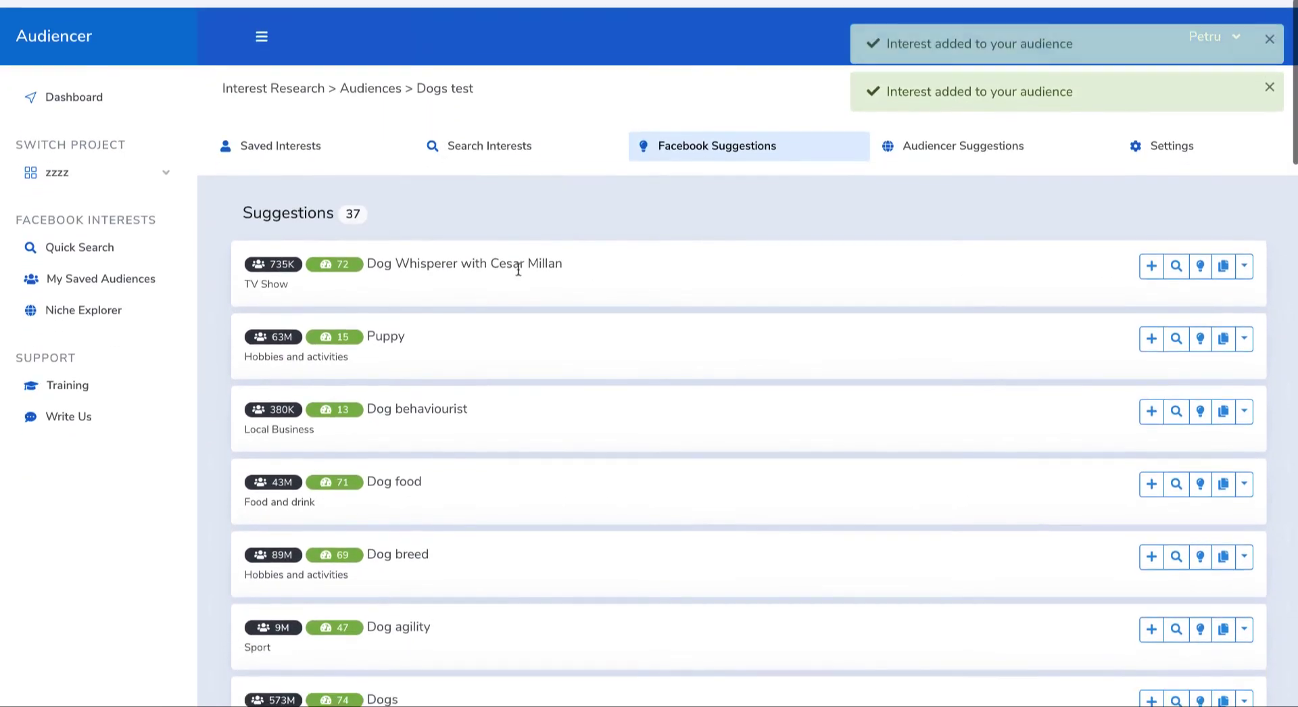
left_click(264, 135)
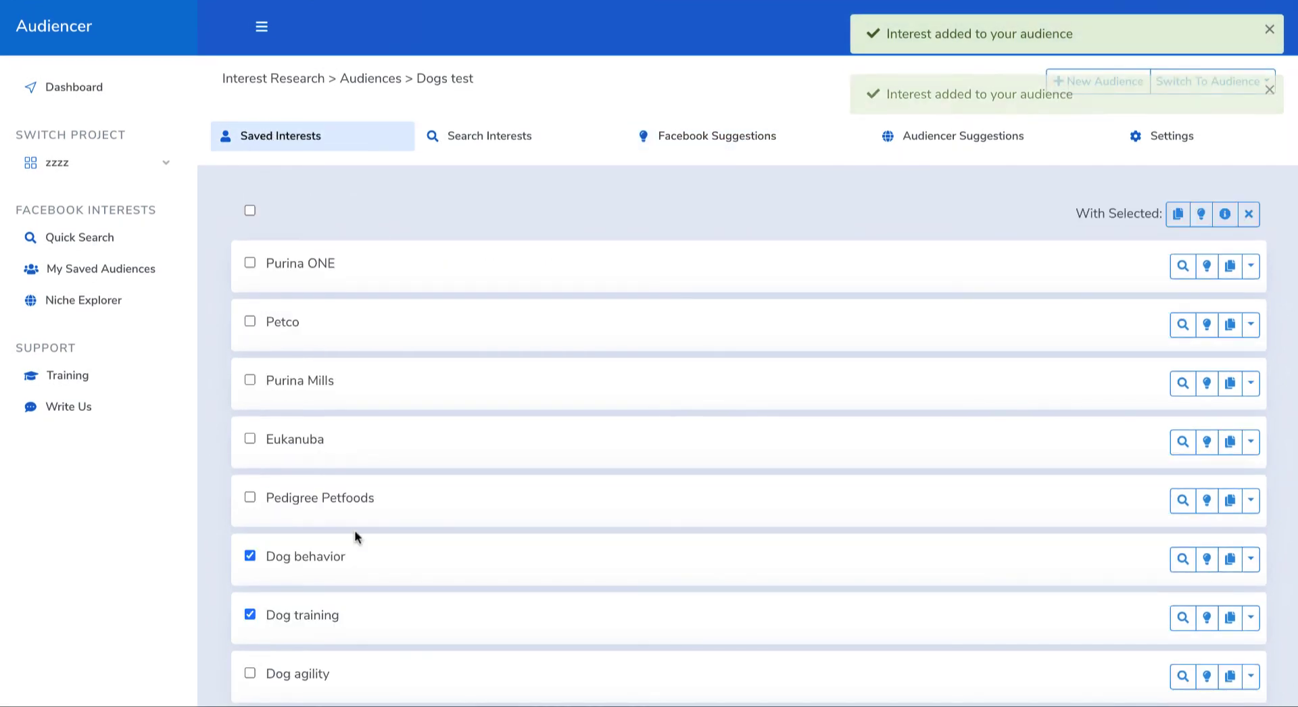
scroll(312, 499, "down", 3)
left_click(249, 528)
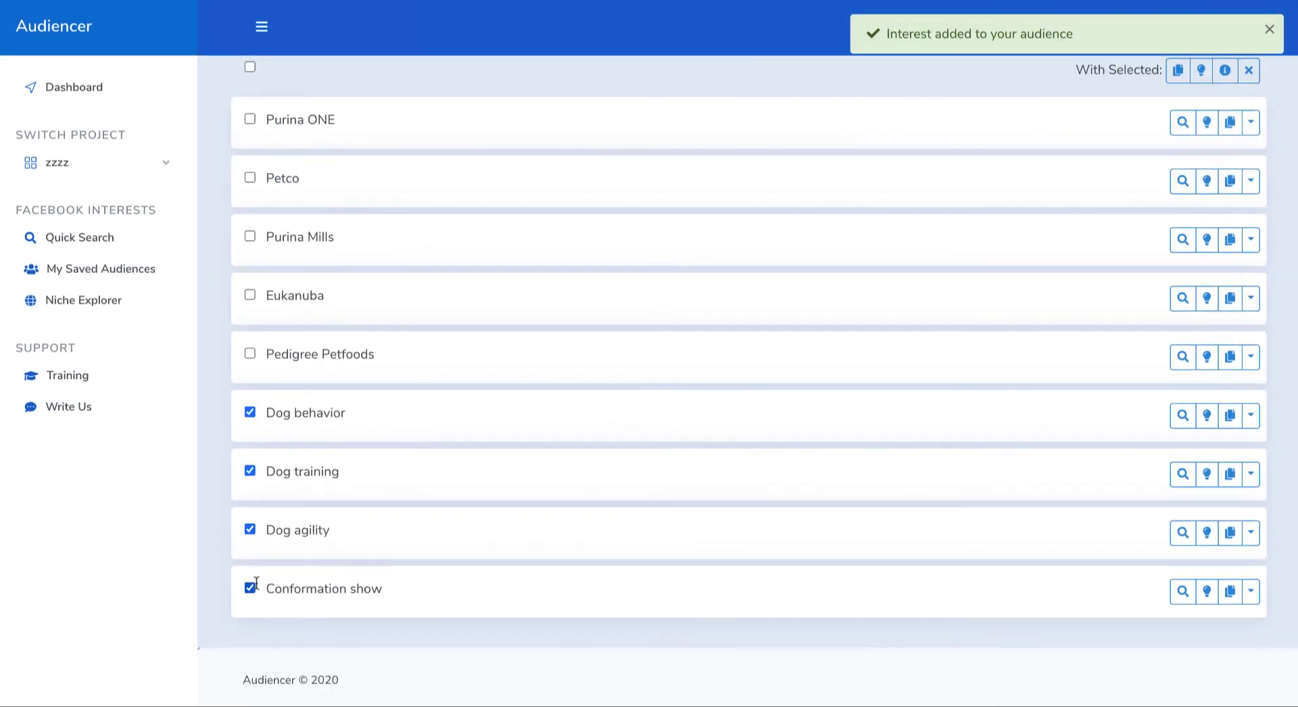
scroll(869, 353, "up", 3)
left_click(1200, 213)
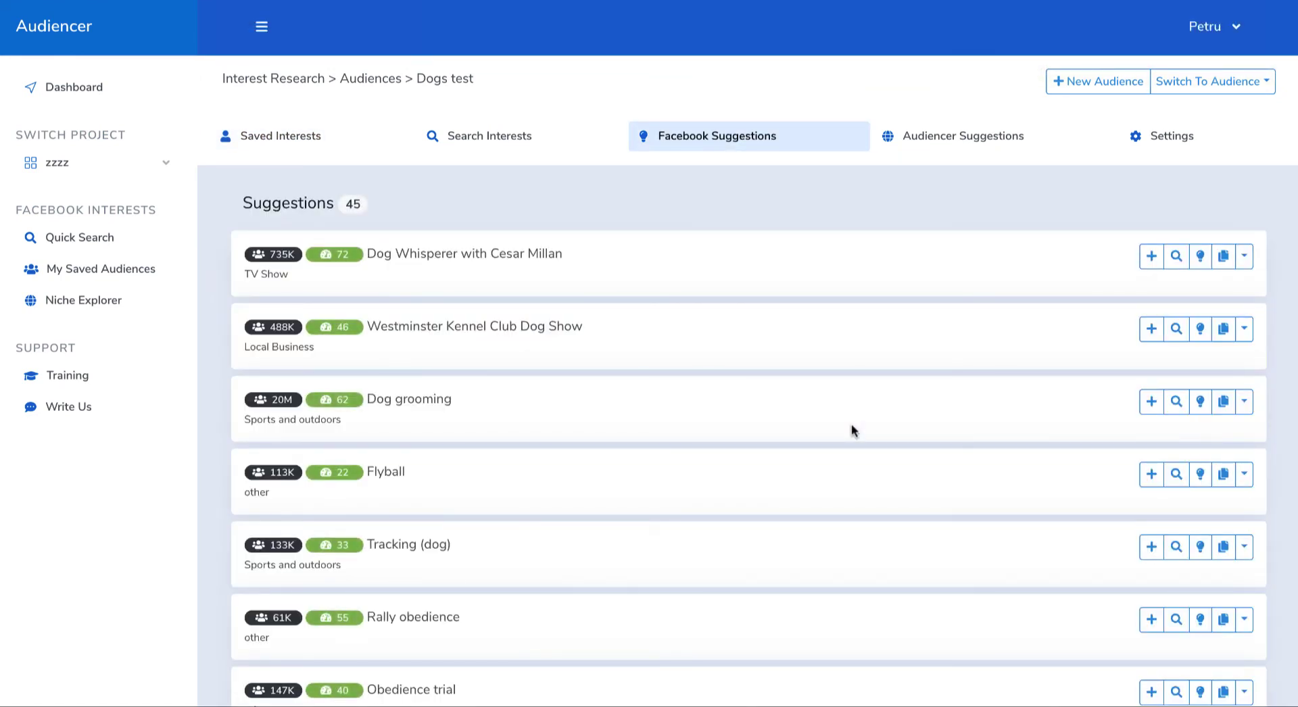
Step: Add the suggested dog sport interests Flyball, Rally obedience and Obedience trial to the Dogs test audience
double_click(373, 474)
left_click(1153, 475)
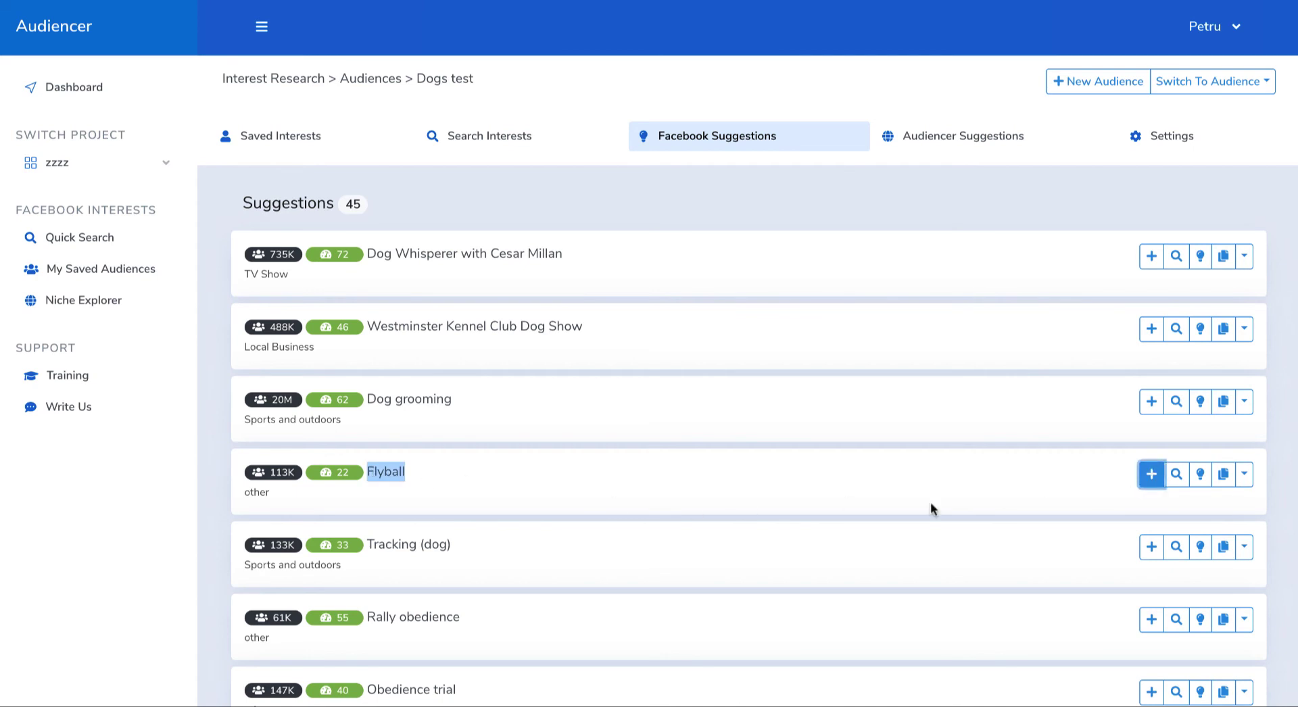
scroll(843, 548, "down", 3)
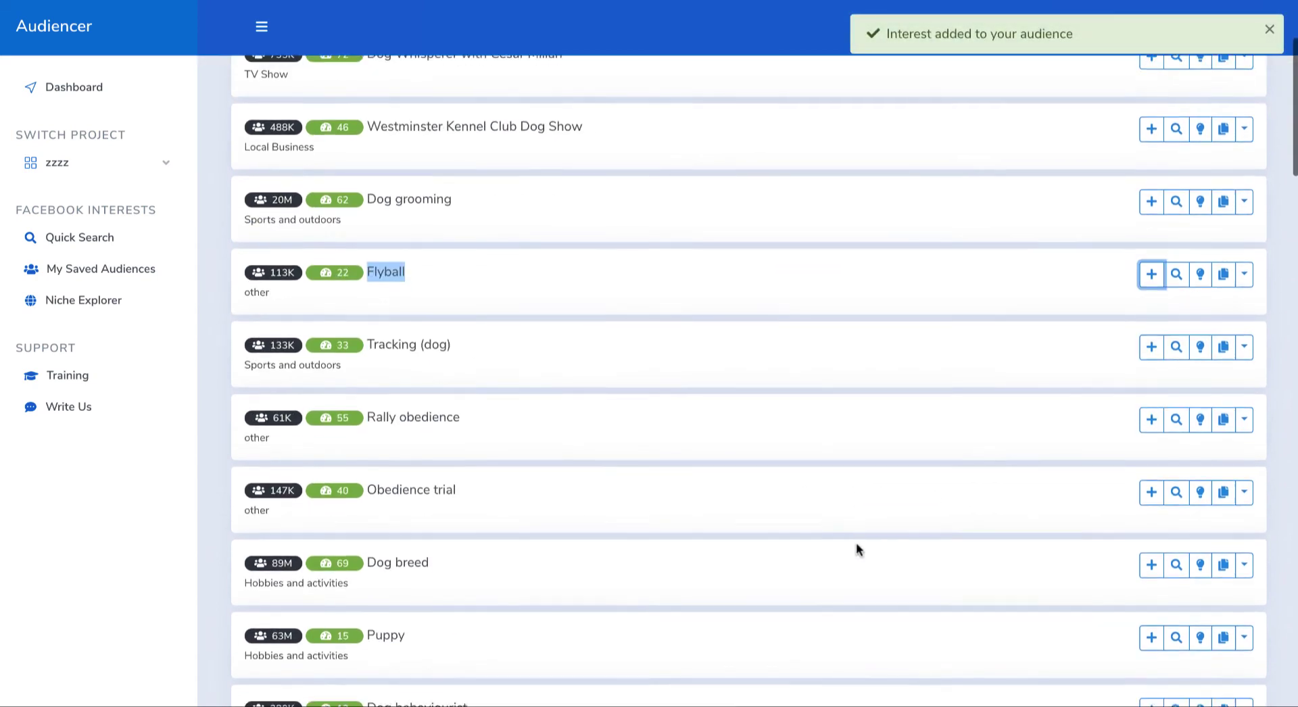
left_click(1150, 420)
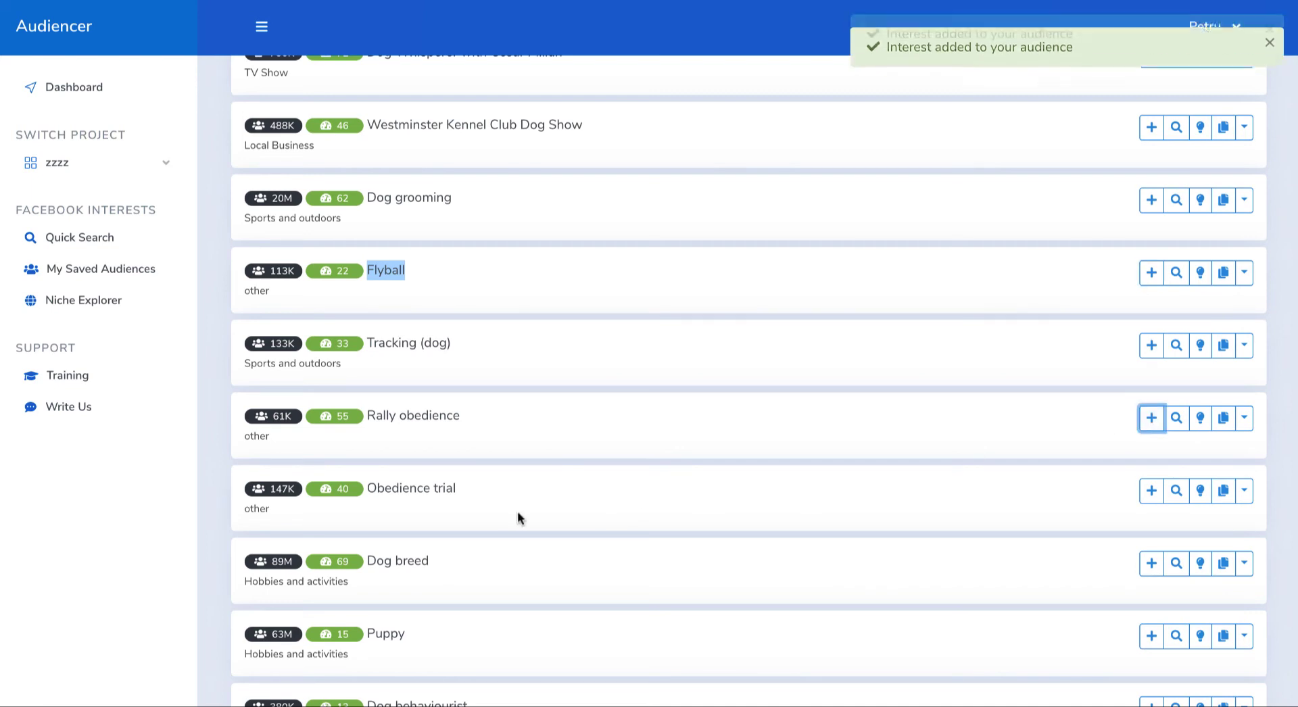
left_click(1151, 492)
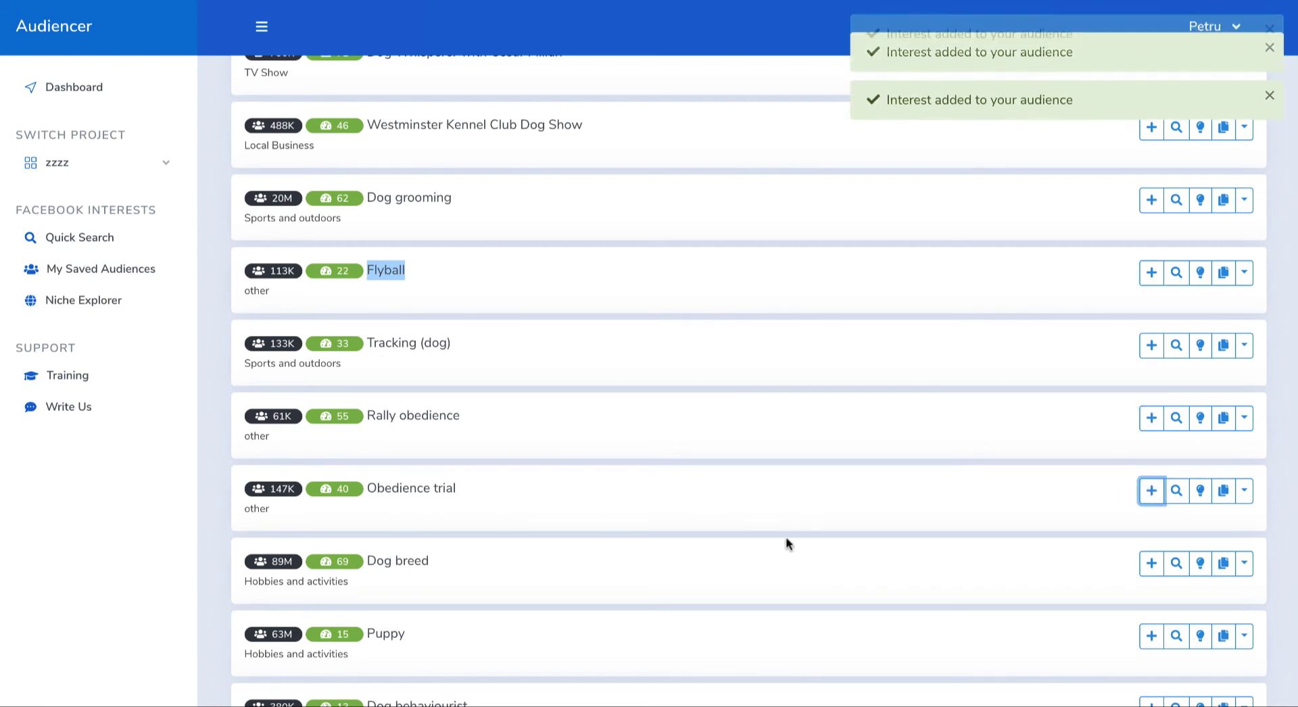
Step: Look through the remaining suggestions below Obedience trial and return to the saved interests of the Dogs test audience
scroll(785, 542, "down", 3)
scroll(669, 473, "down", 3)
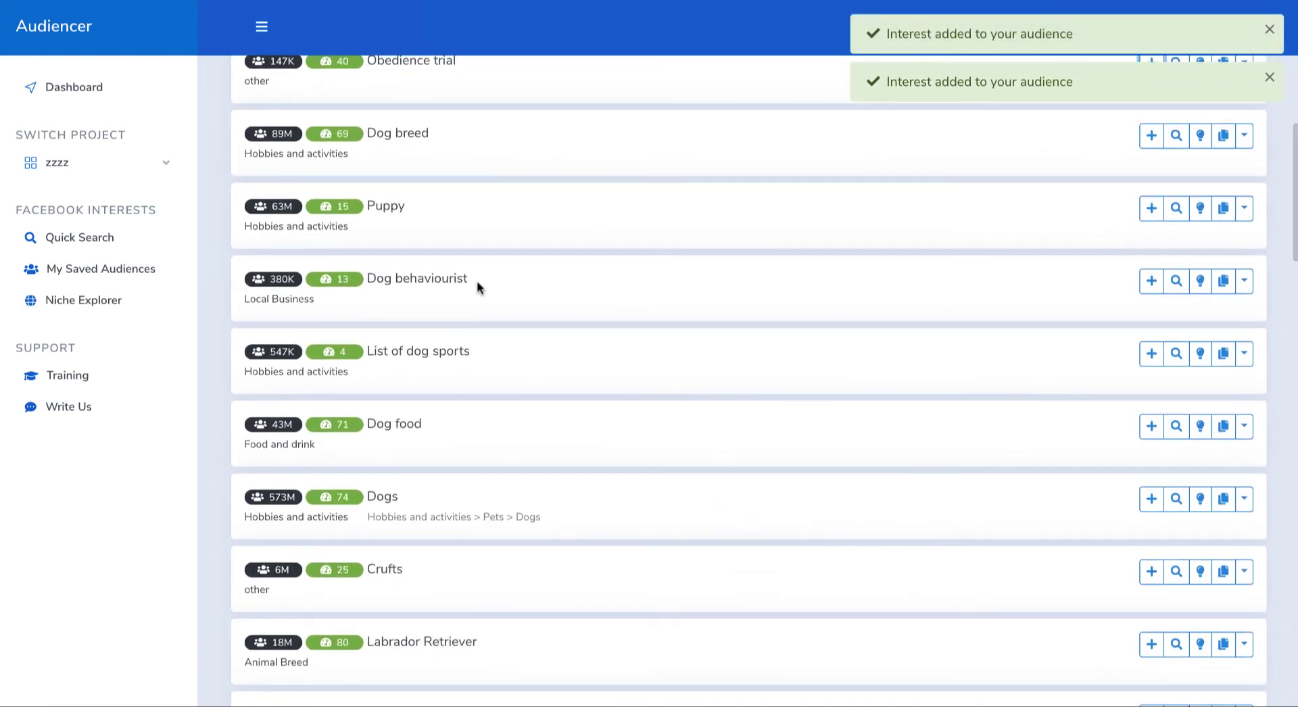
scroll(870, 358, "down", 8)
scroll(869, 358, "up", 15)
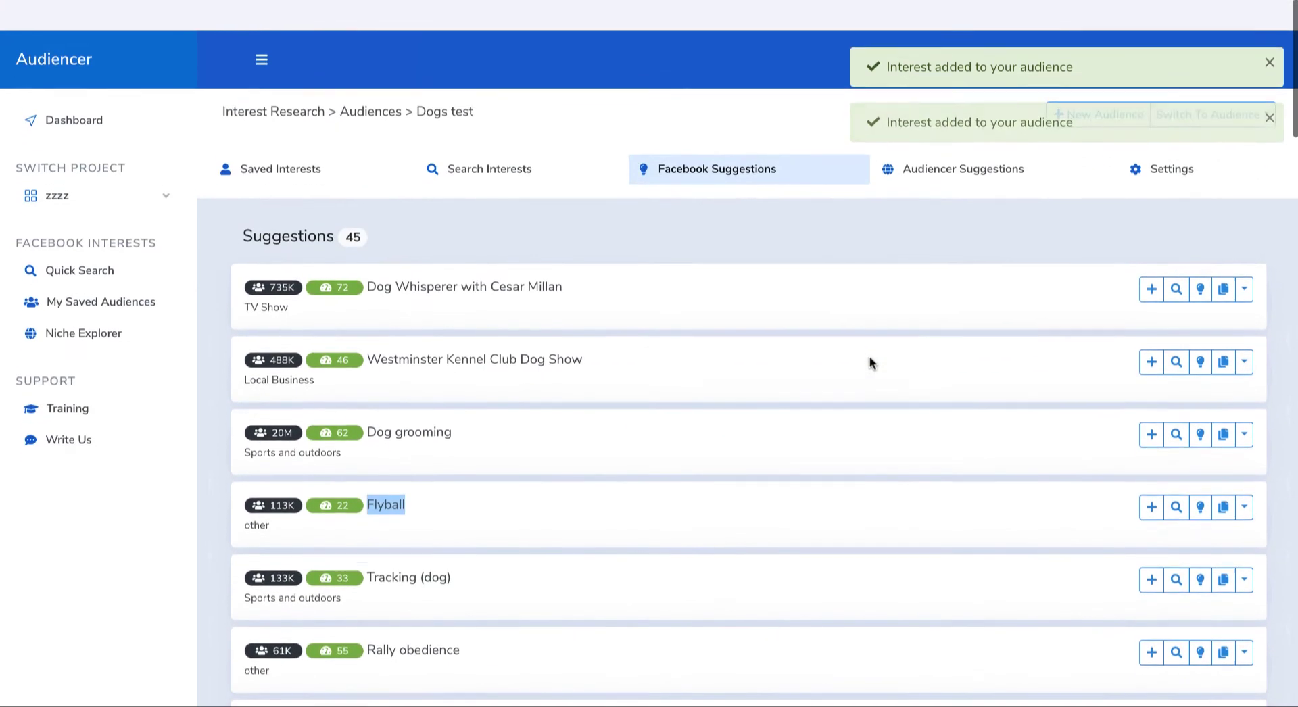
scroll(869, 358, "down", 1)
left_click(287, 135)
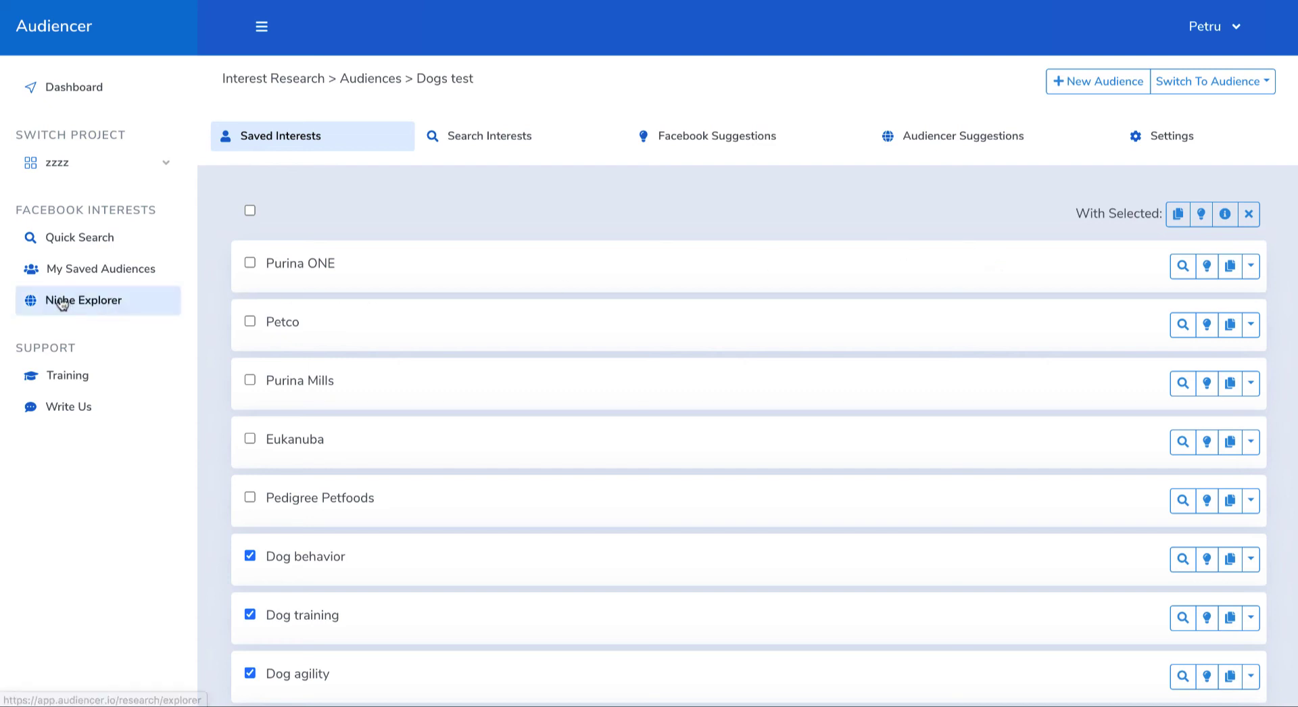
Step: Search the Niche Explorer for "dog" and open the dogs niche
left_click(89, 304)
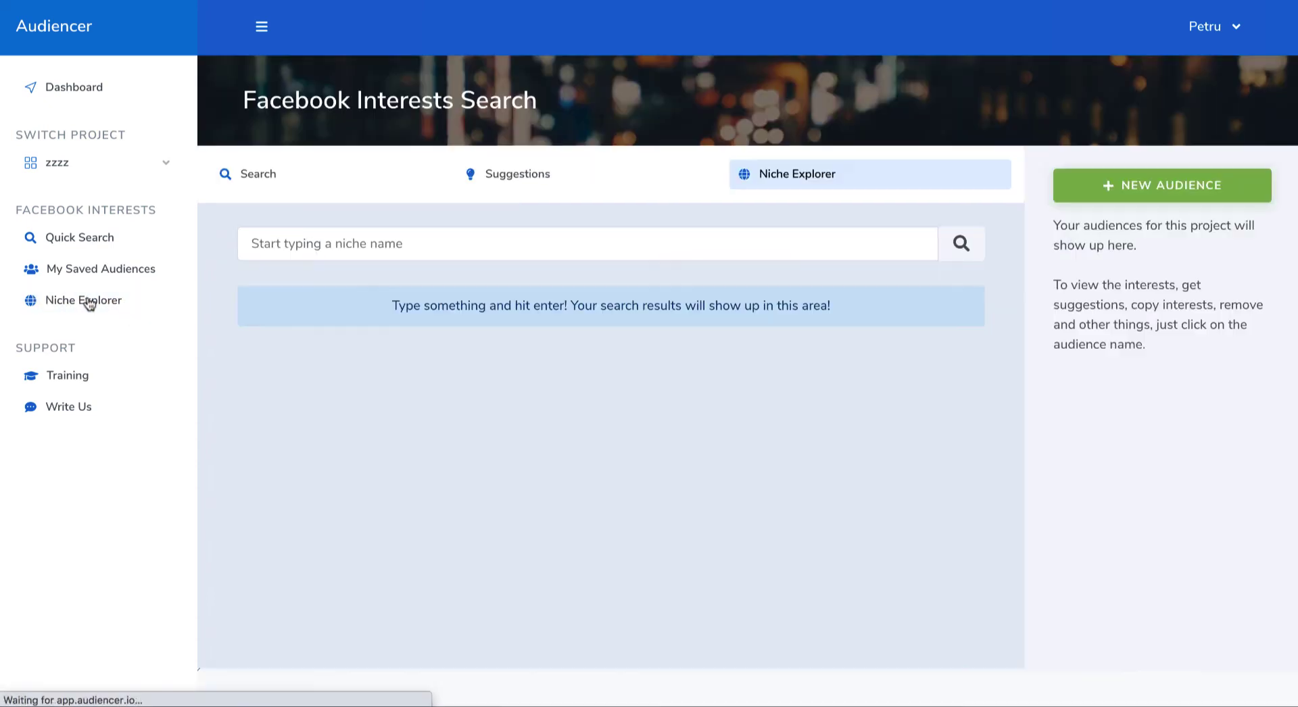
left_click(503, 246)
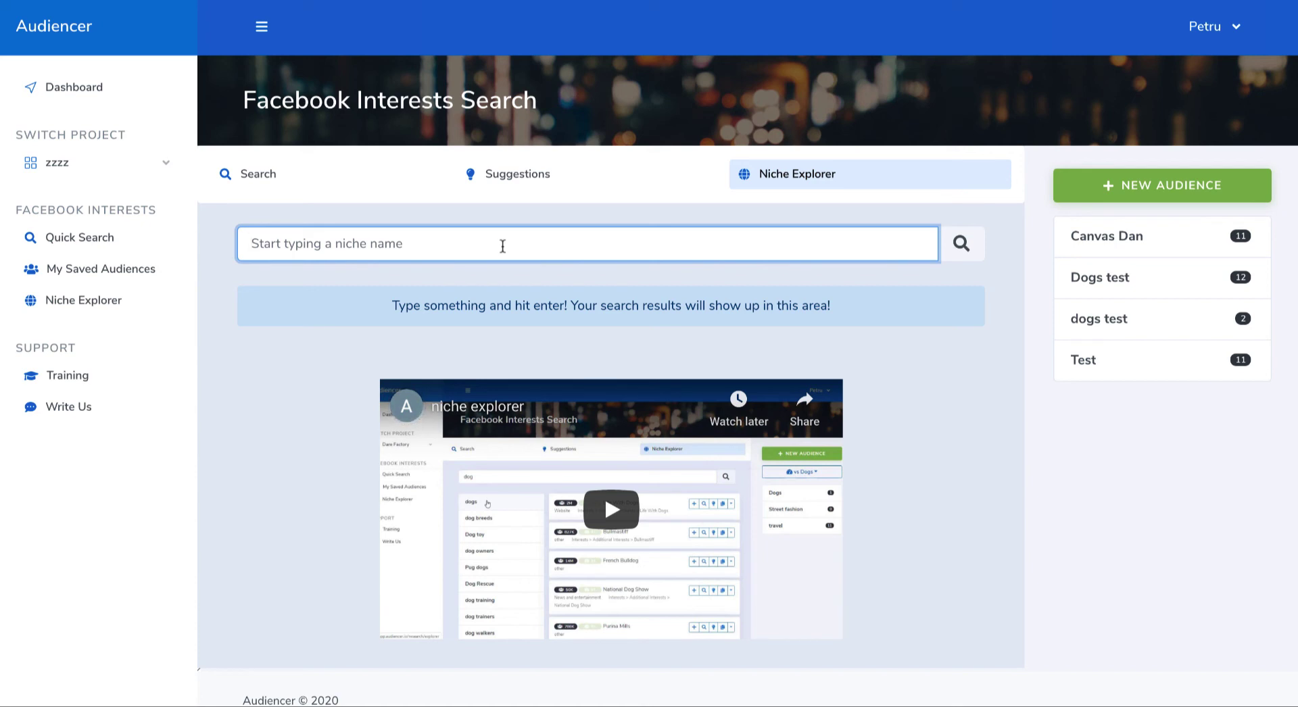
type("dogs")
key("BackSpace")
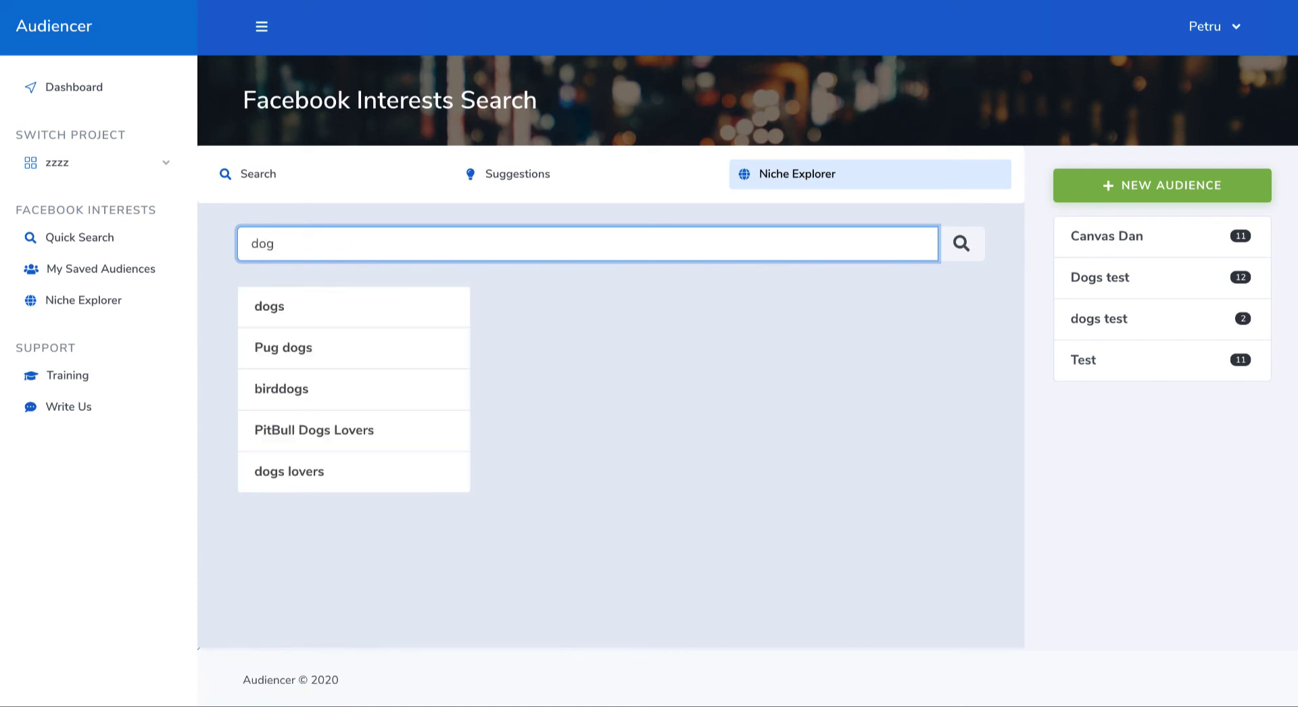
left_click(310, 314)
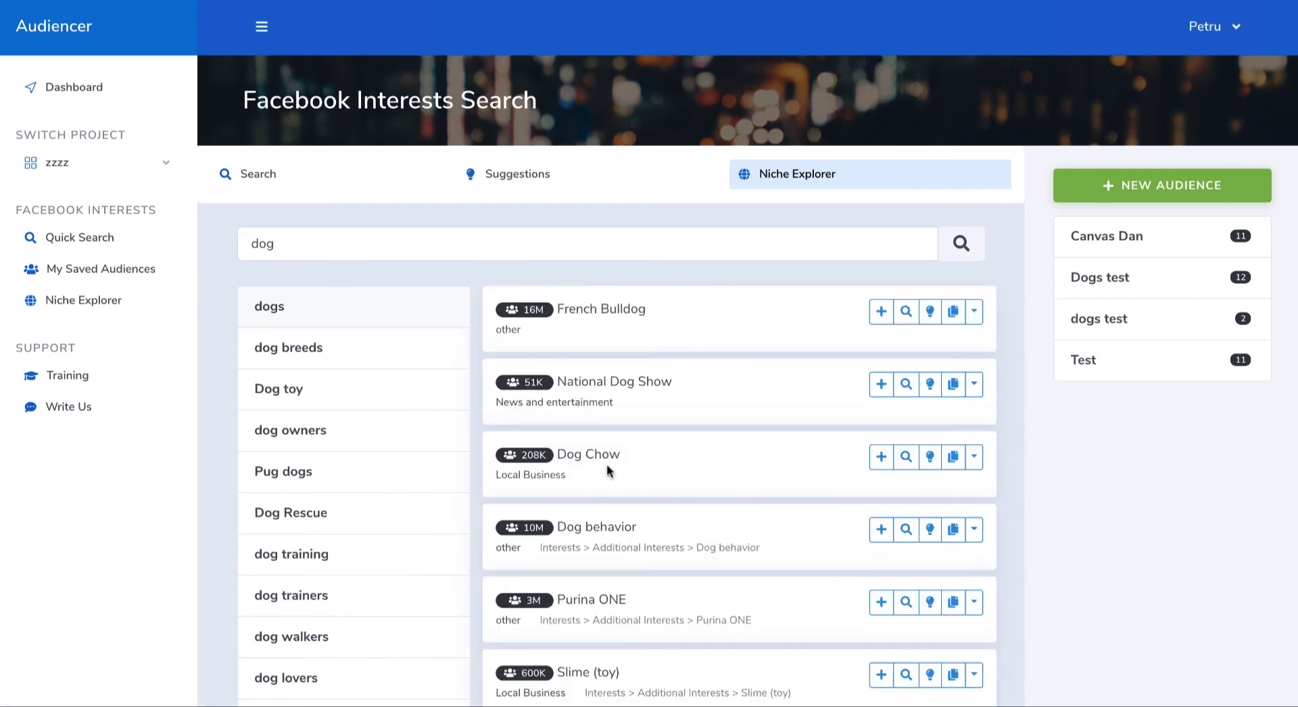
Step: Examine the Facebook interests listed under the dogs niche for relevant brands, breeds and activities
scroll(649, 466, "down", 8)
scroll(651, 484, "down", 20)
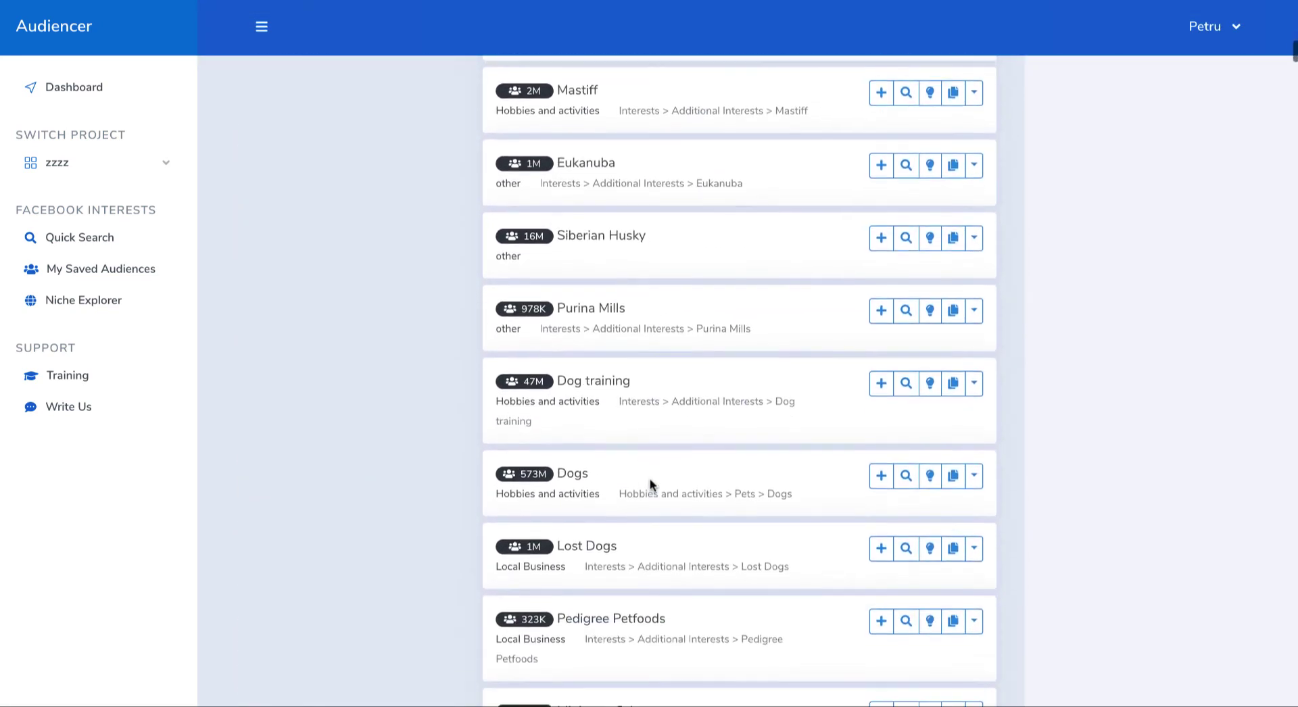
scroll(650, 477, "down", 20)
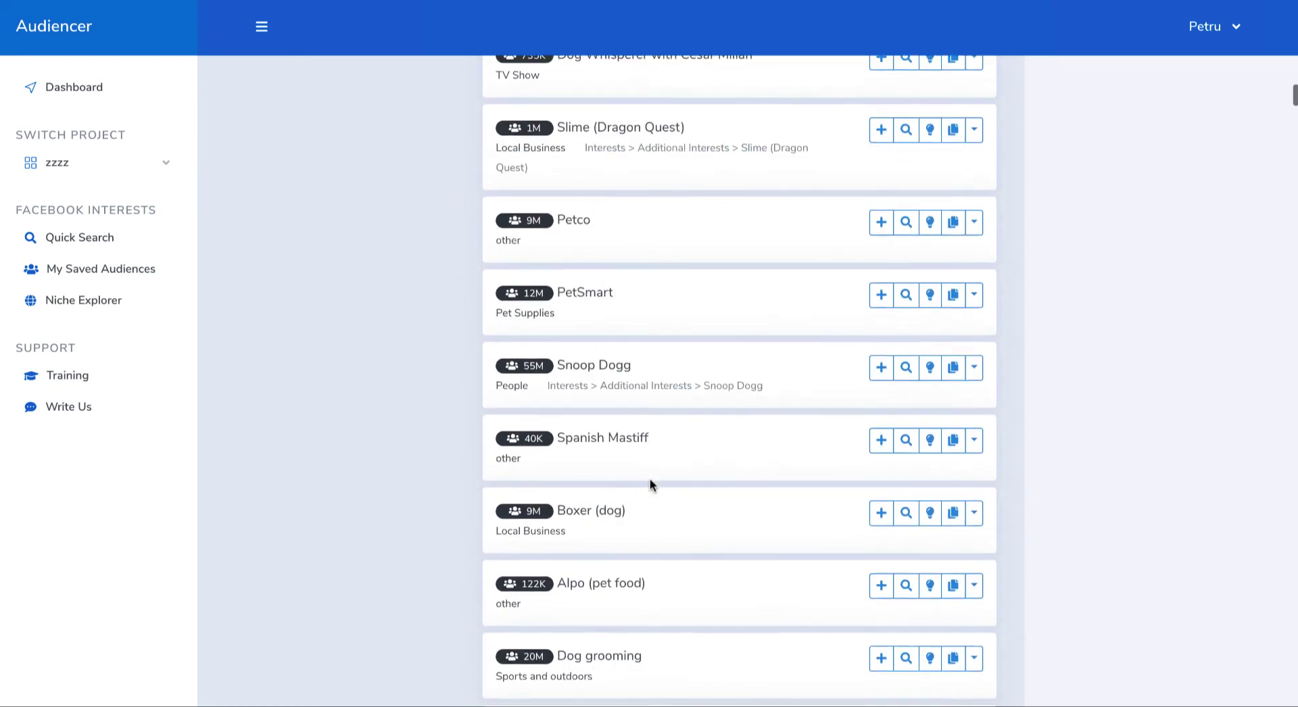
scroll(650, 481, "down", 20)
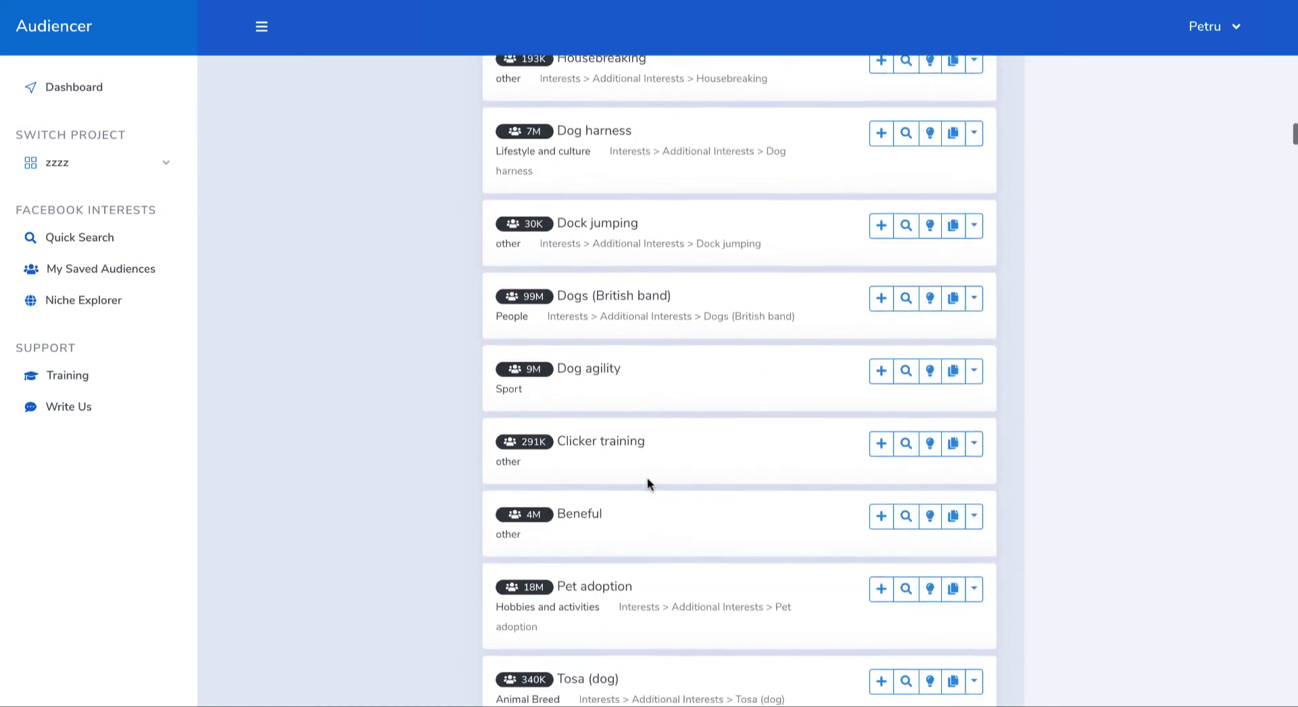
scroll(648, 478, "down", 20)
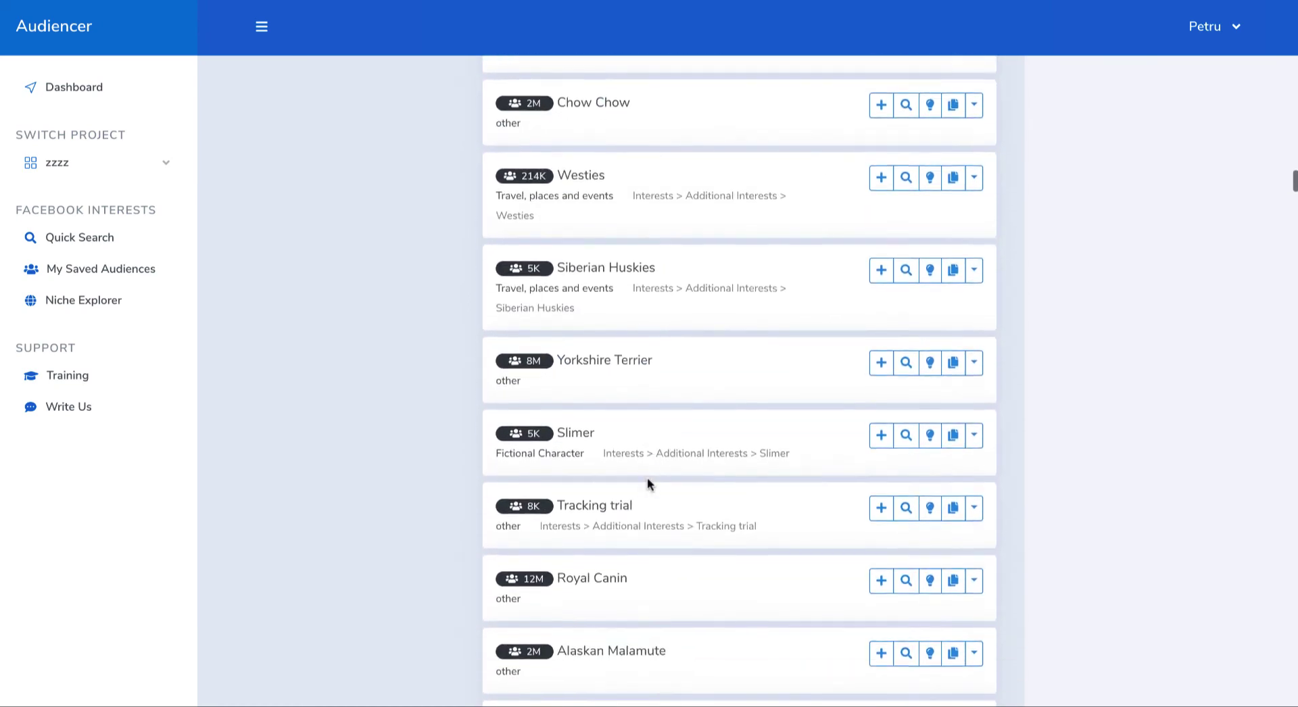
scroll(648, 481, "up", 8)
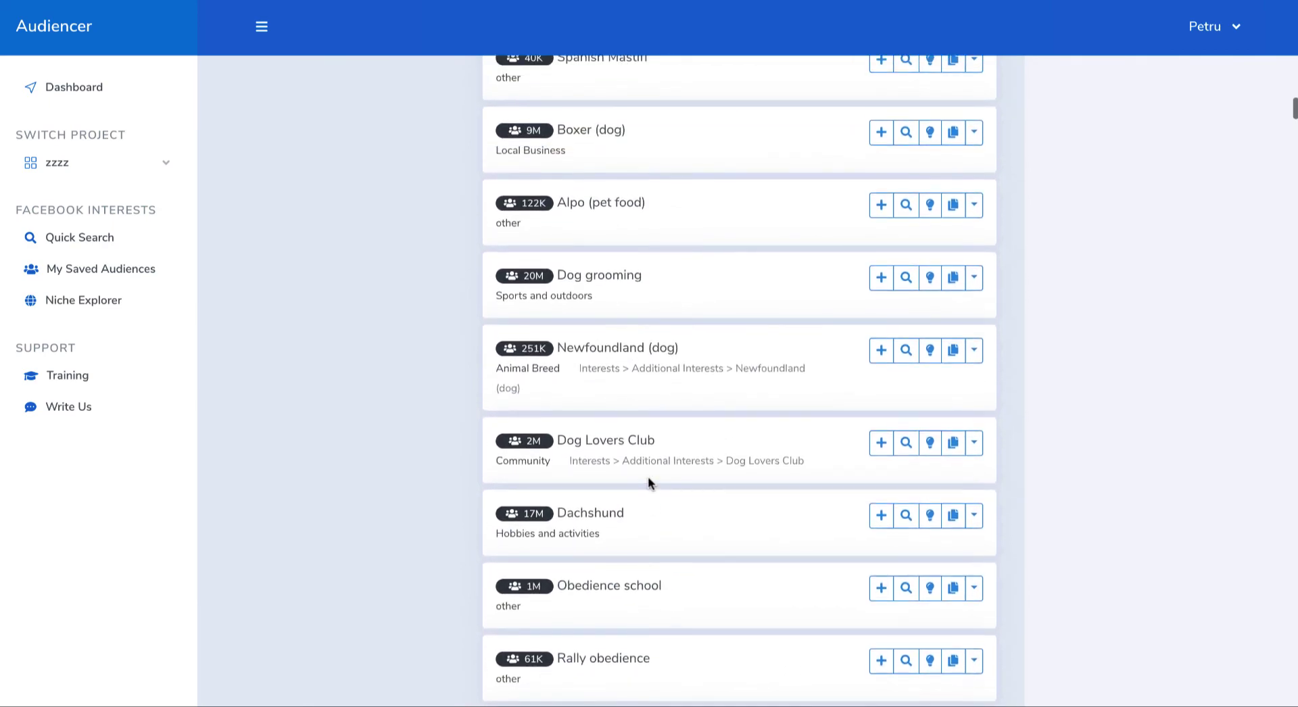
scroll(721, 454, "up", 20)
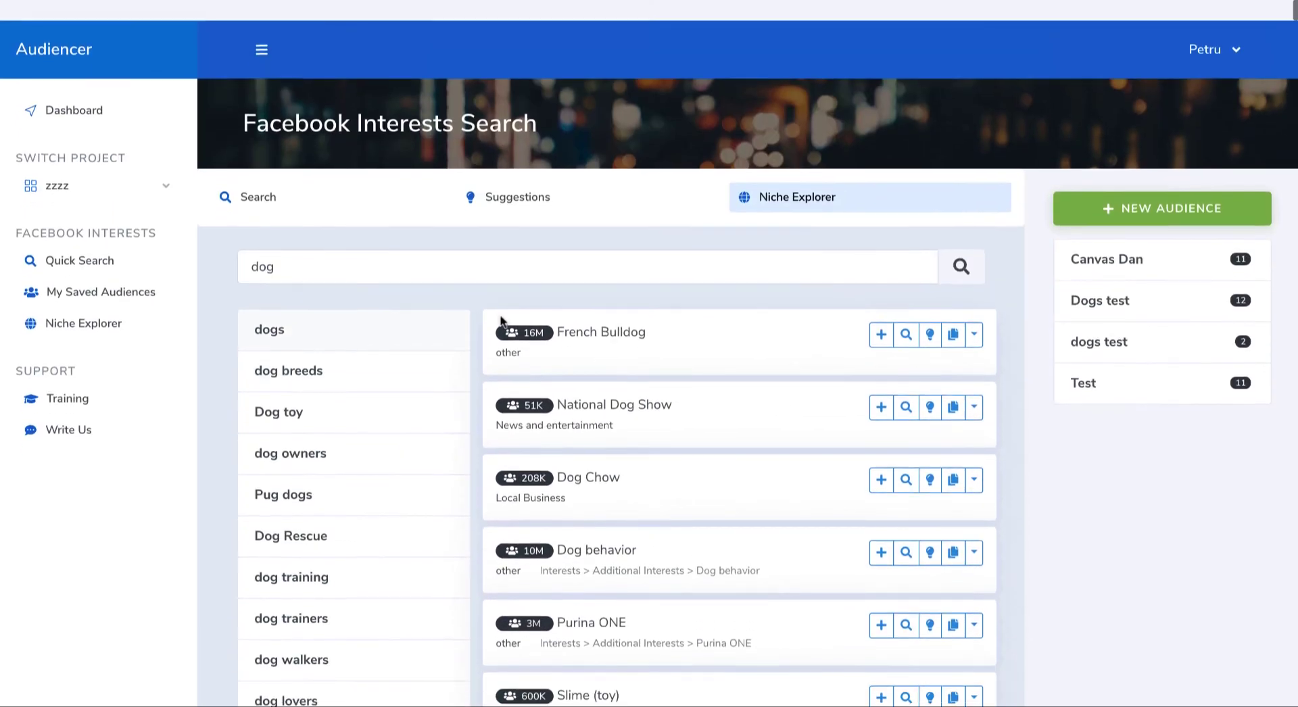
scroll(502, 320, "down", 1)
Step: Search the Niche Explorer for "programm" and open the programmer niche
double_click(389, 249)
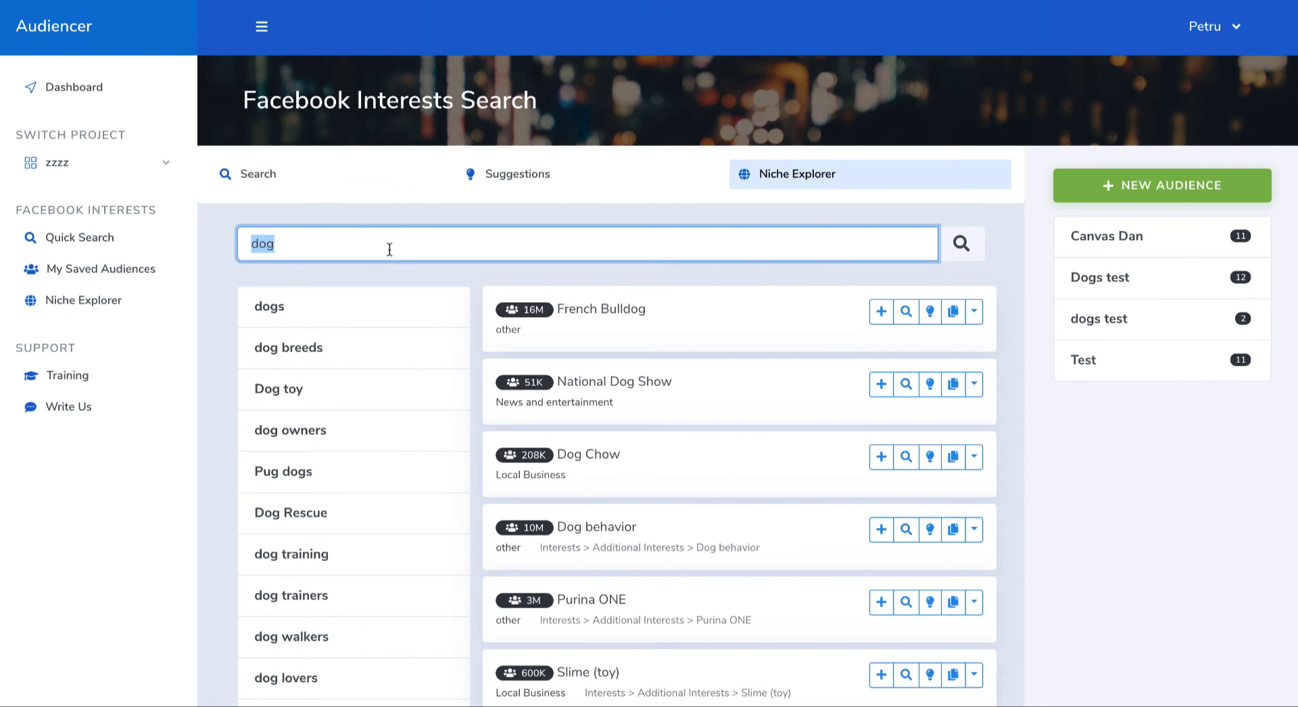
type("programm")
left_click(390, 311)
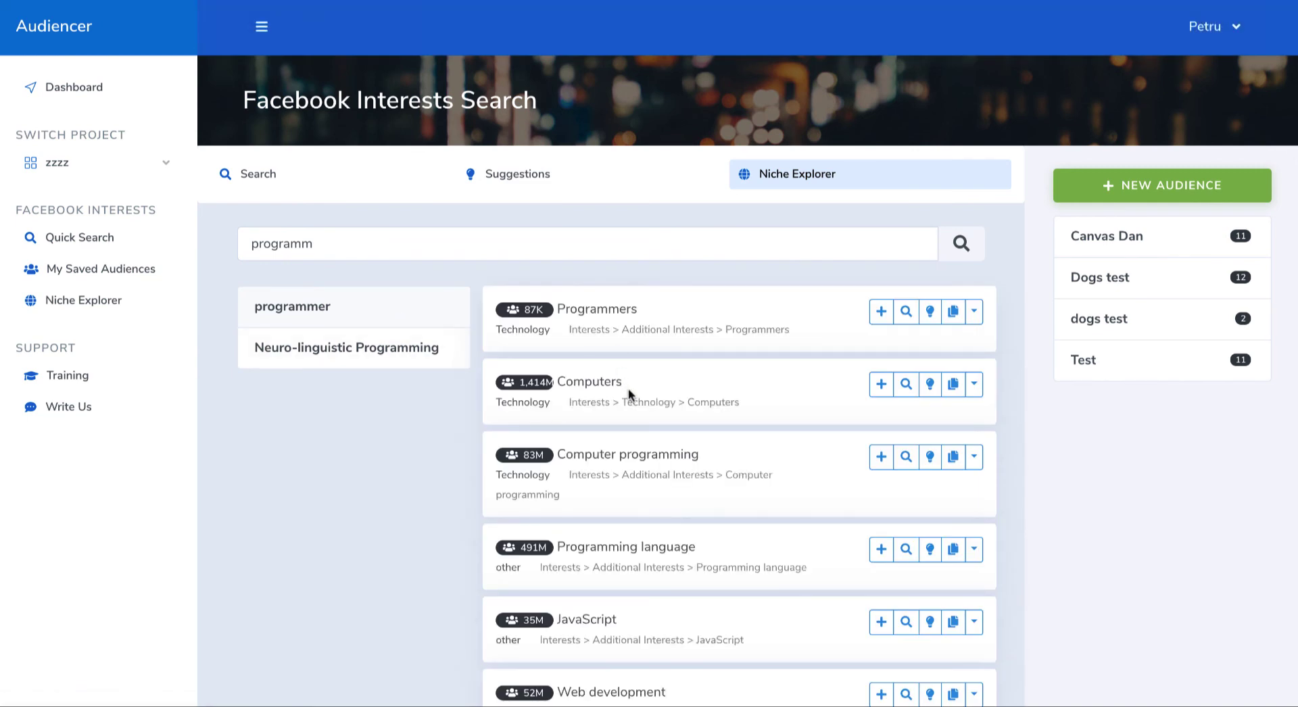
Step: Examine the Facebook interests listed under the programmer niche for relevant languages, technologies and job roles
scroll(627, 388, "down", 4)
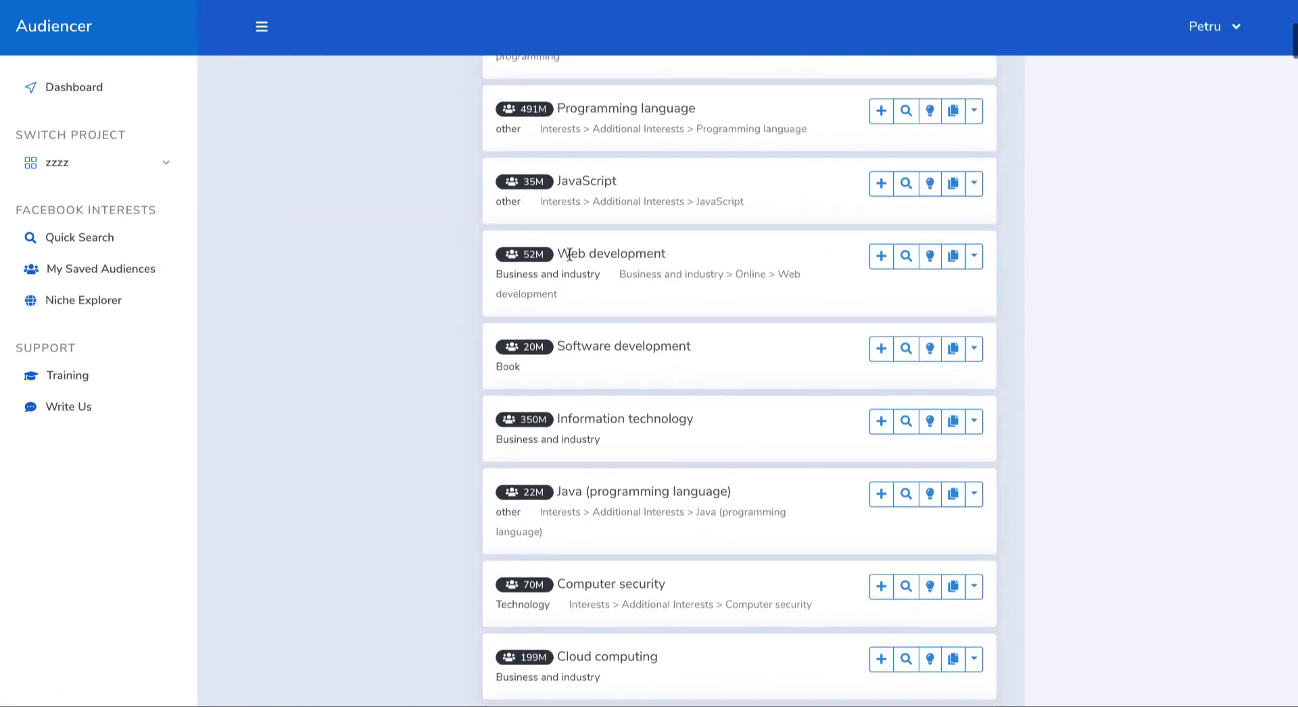
scroll(622, 375, "down", 3)
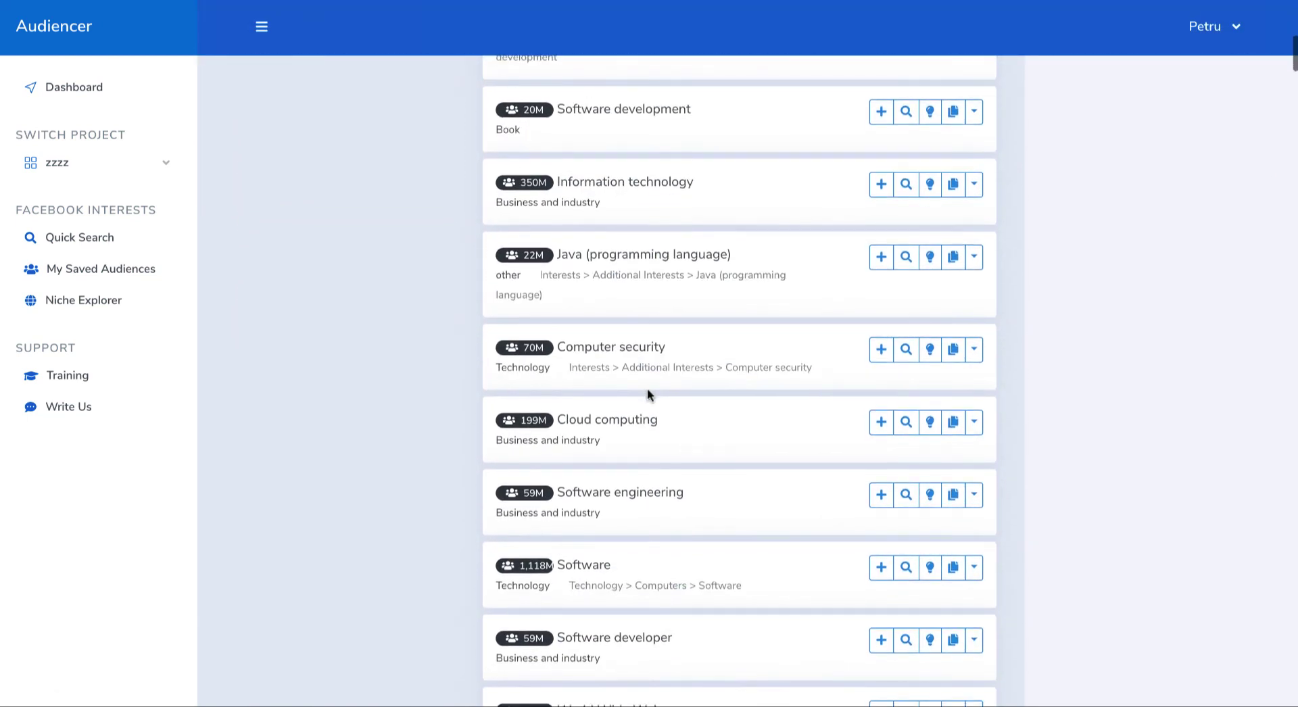
scroll(588, 377, "down", 4)
scroll(634, 411, "down", 16)
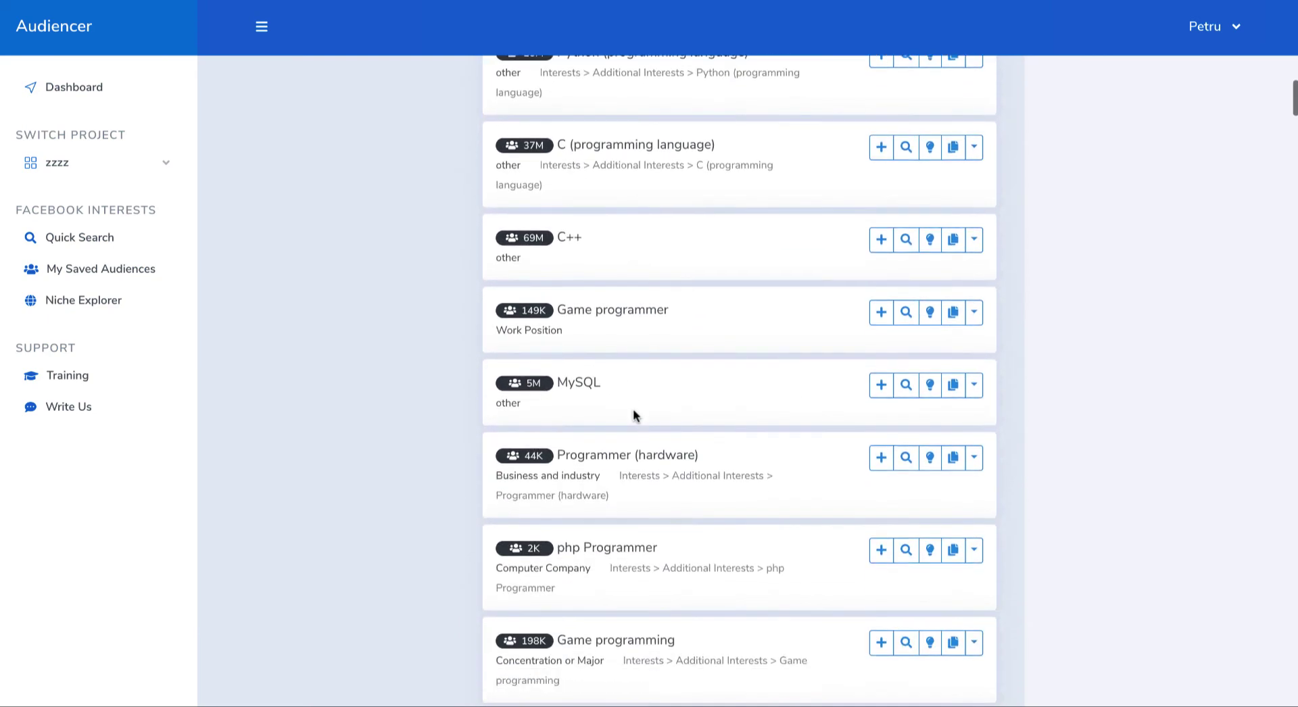
scroll(633, 411, "up", 5)
scroll(632, 408, "up", 15)
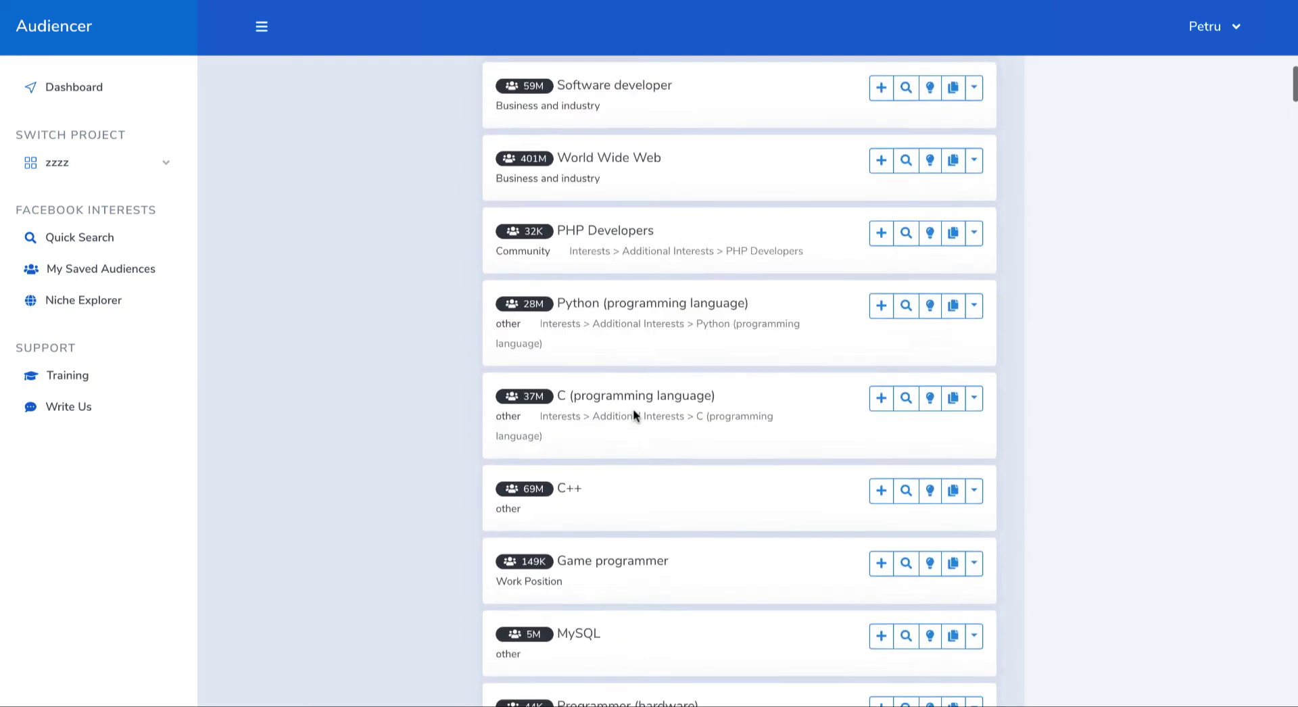
Step: Search the Niche Explorer for "home", open the home decor niche and look through its interests
double_click(333, 234)
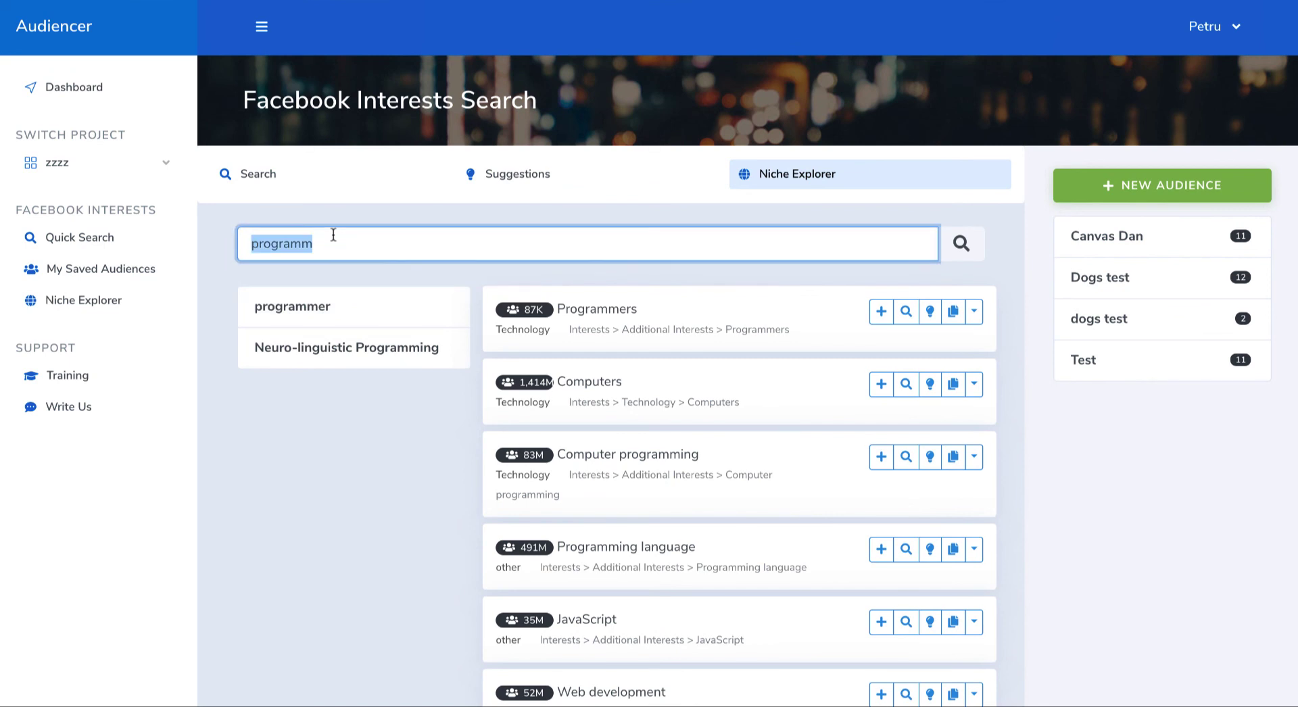
type("home")
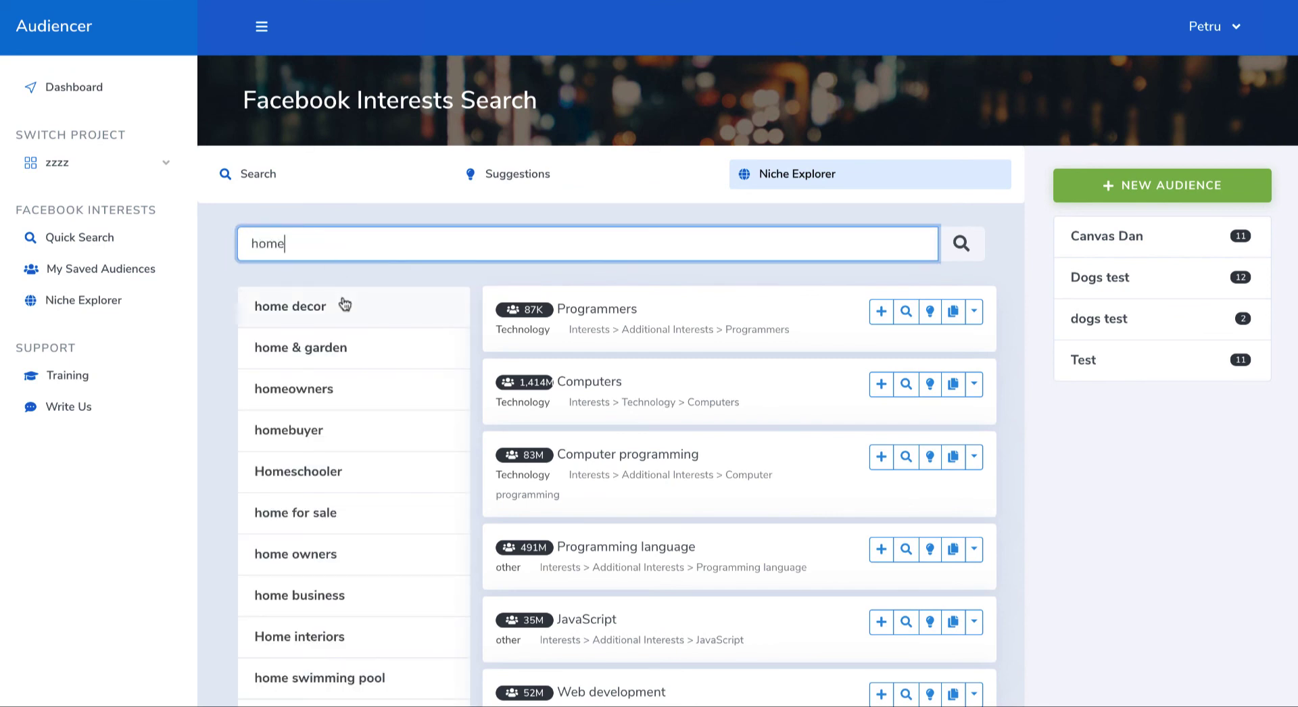
left_click(345, 304)
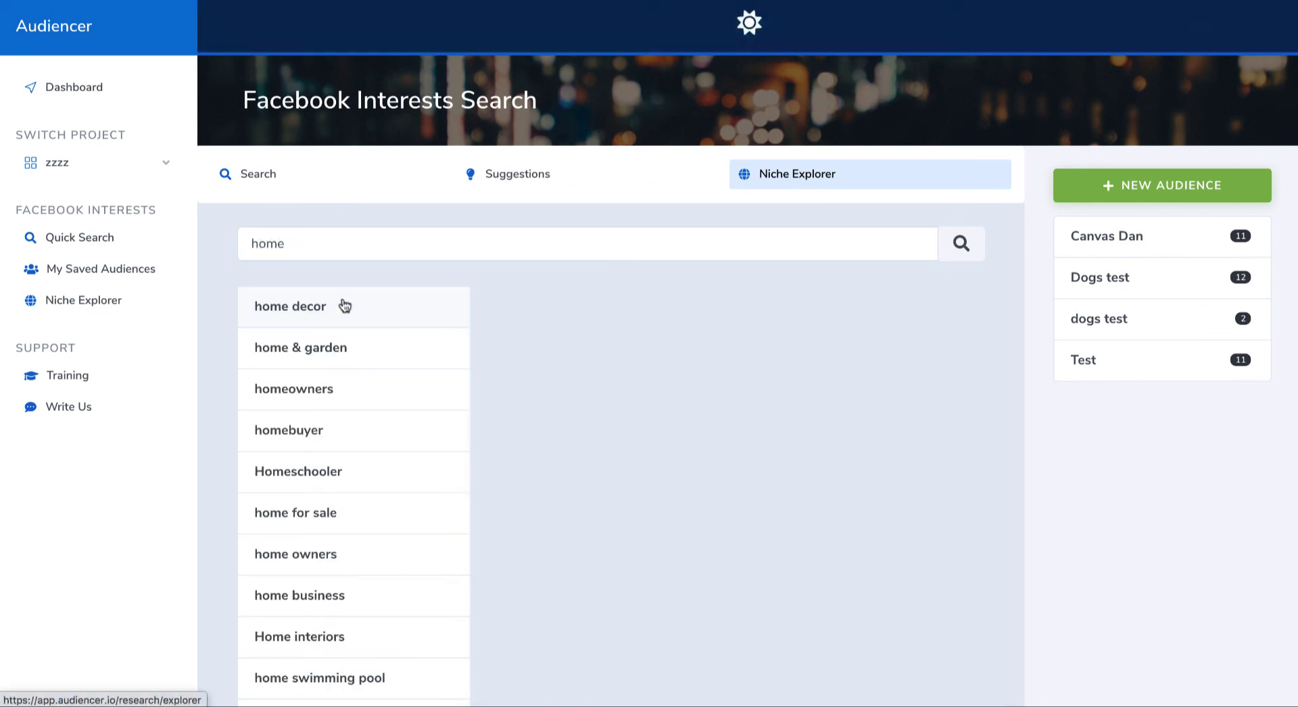
scroll(660, 405, "down", 5)
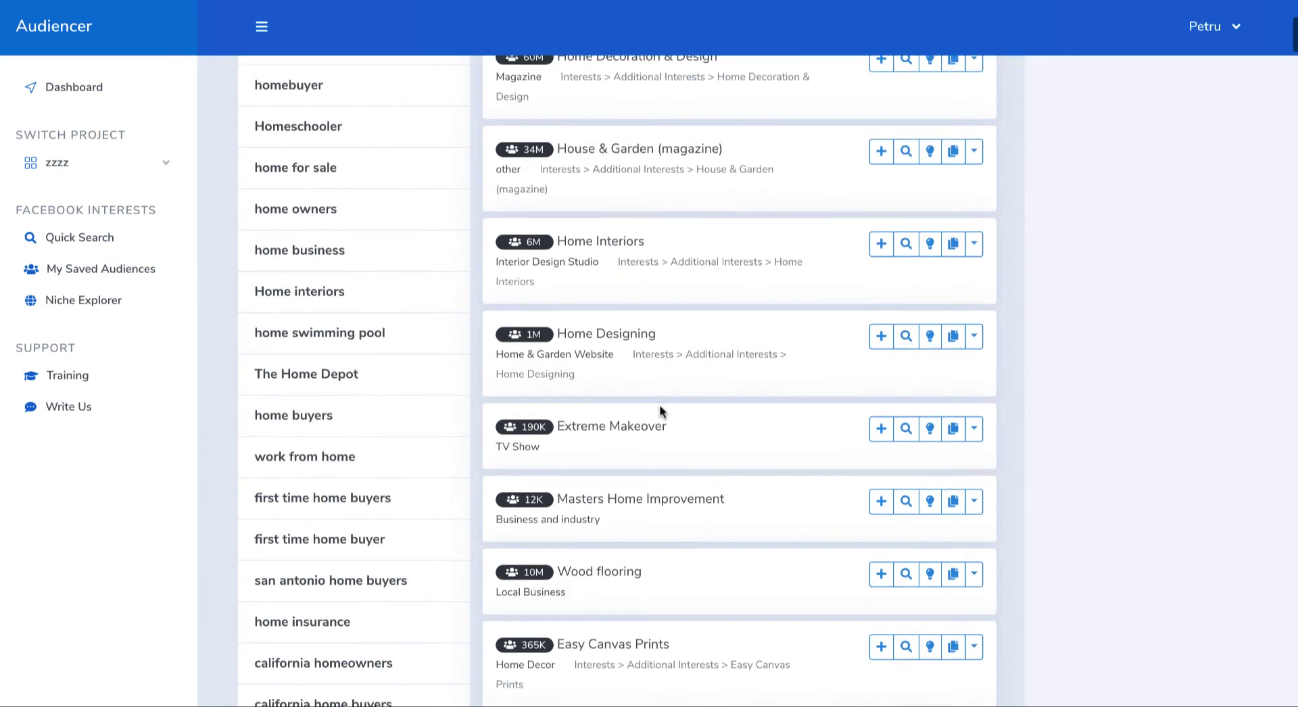
scroll(651, 383, "down", 2)
scroll(650, 384, "down", 2)
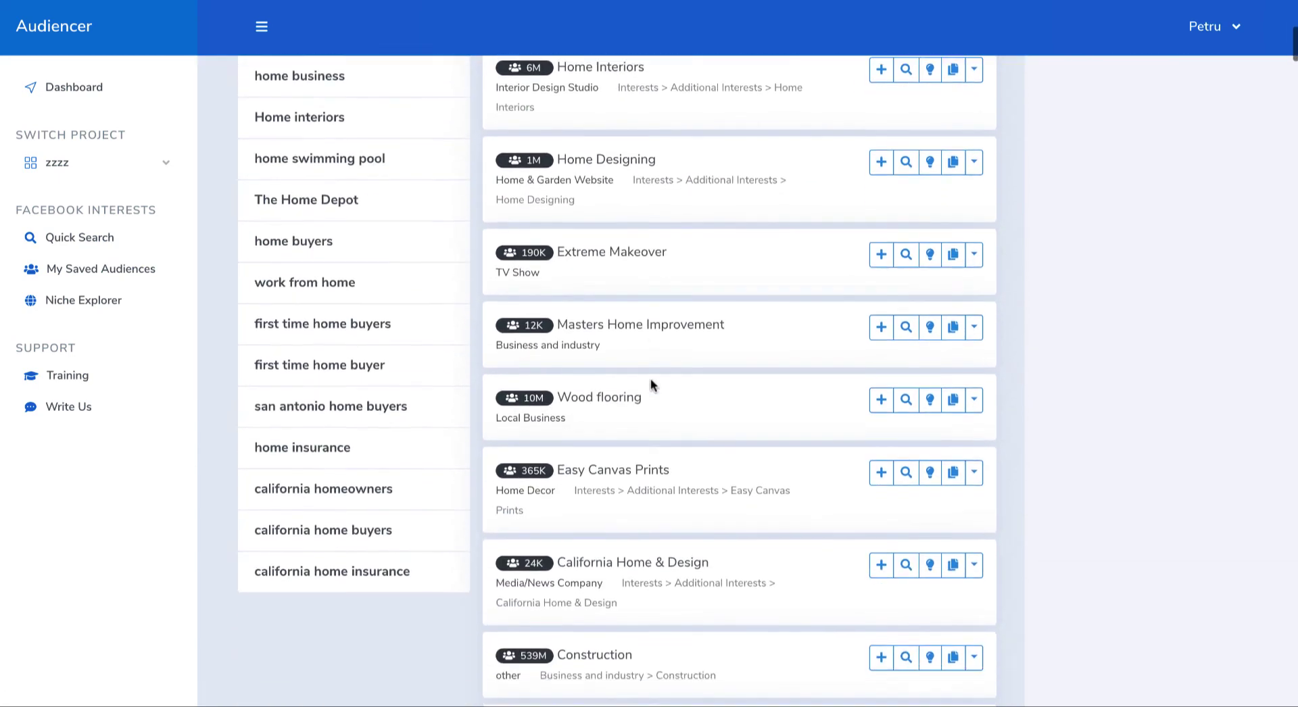
scroll(651, 384, "up", 8)
scroll(650, 378, "up", 2)
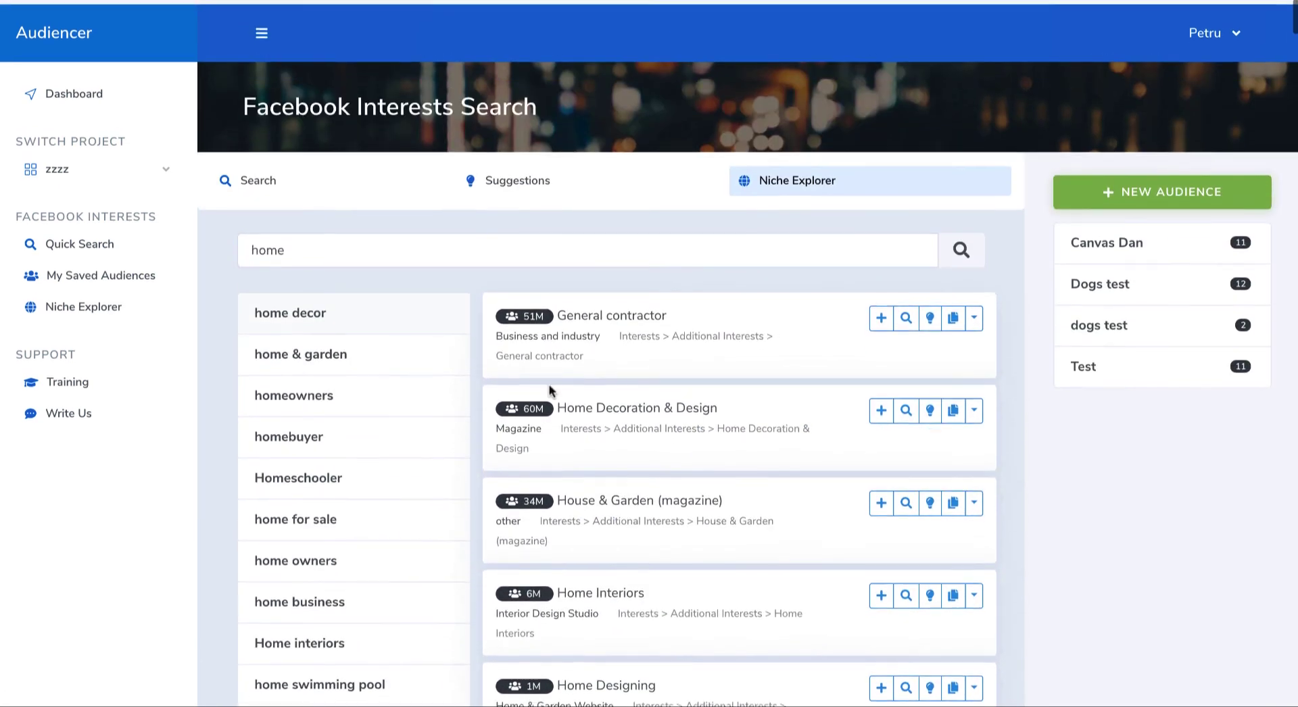
Step: Search the Niche Explorer for "b", open the fb marketers niche and look through its interests
double_click(321, 243)
type("b")
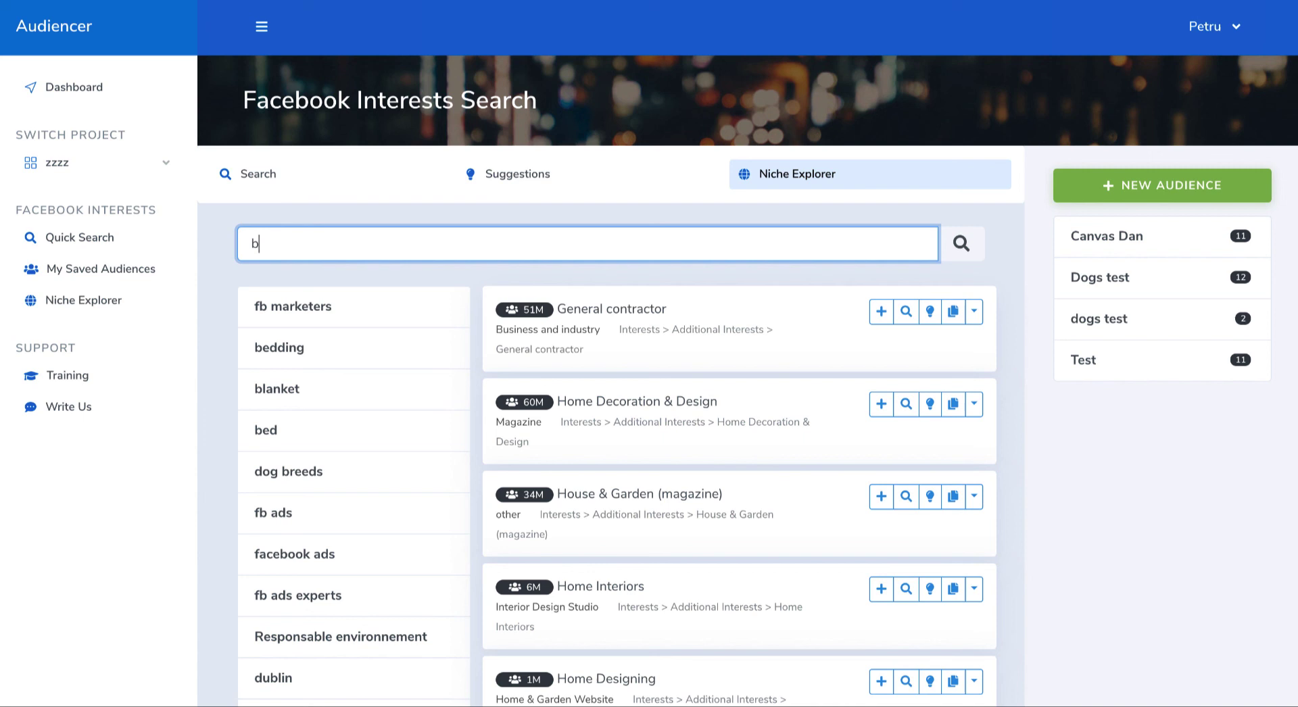
left_click(316, 308)
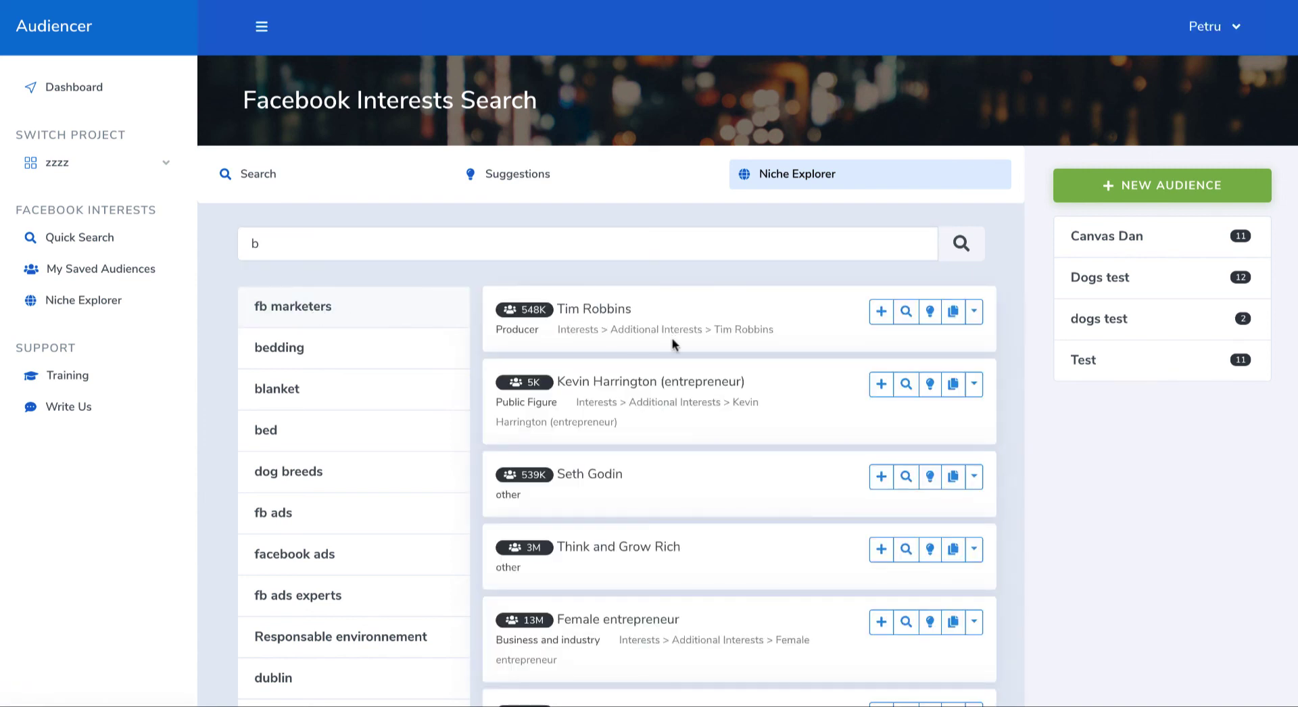
scroll(676, 344, "down", 3)
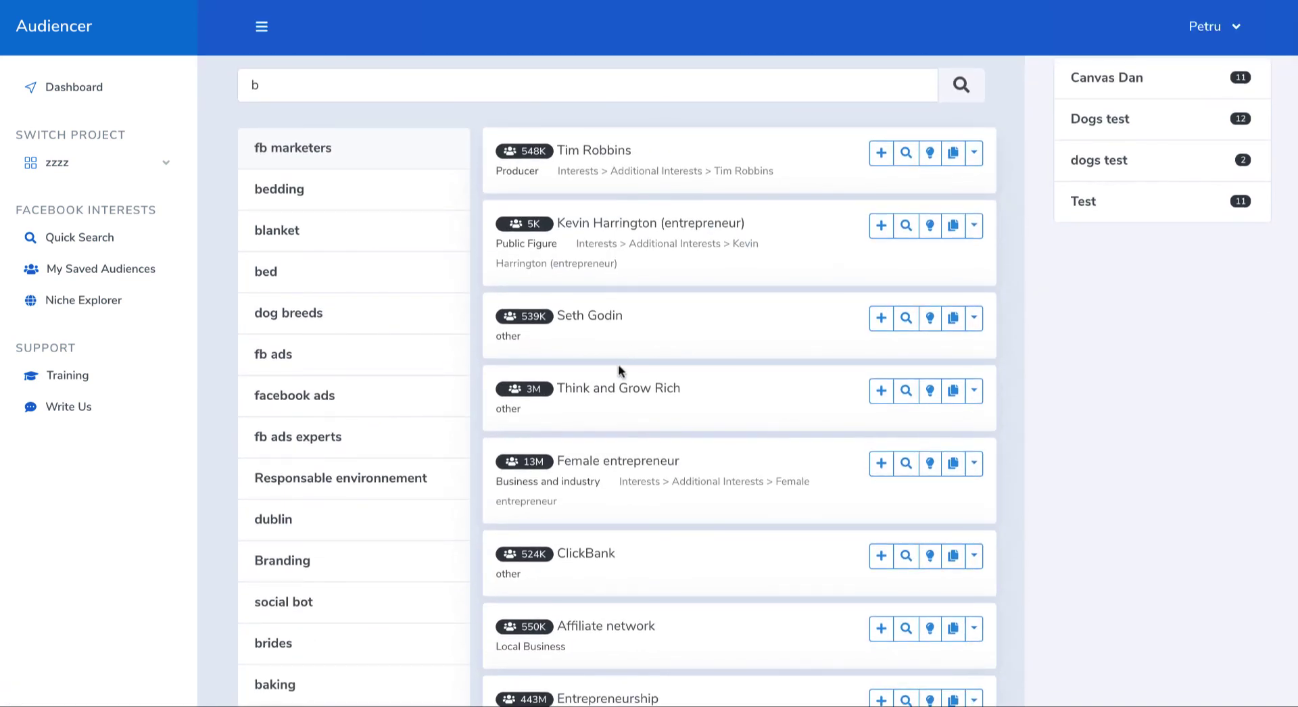
scroll(656, 423, "down", 8)
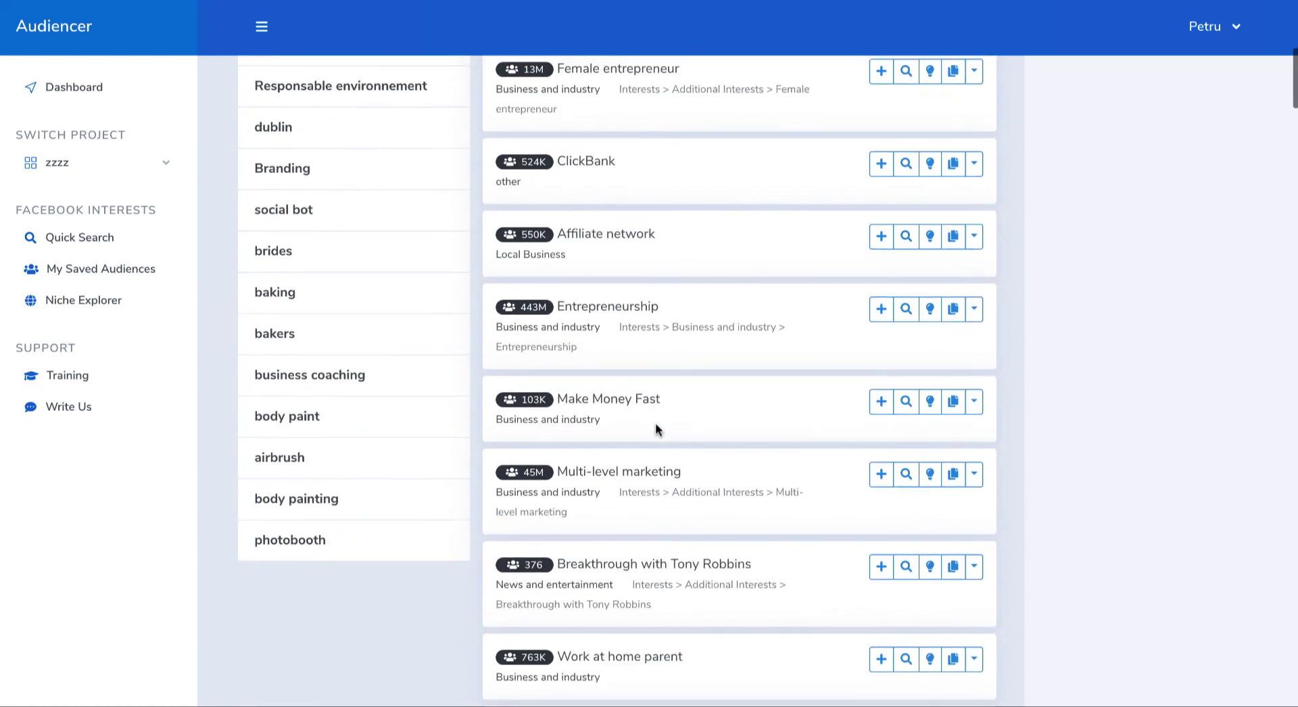
scroll(658, 422, "down", 8)
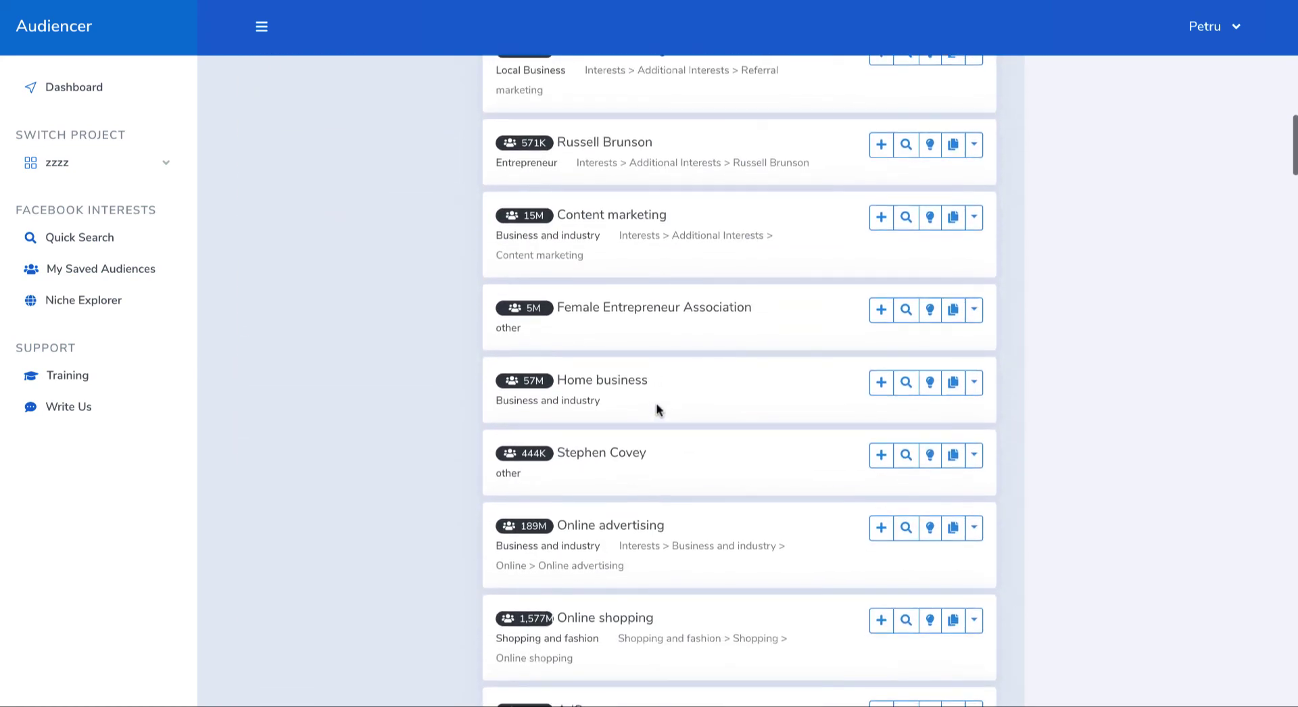
scroll(657, 408, "up", 8)
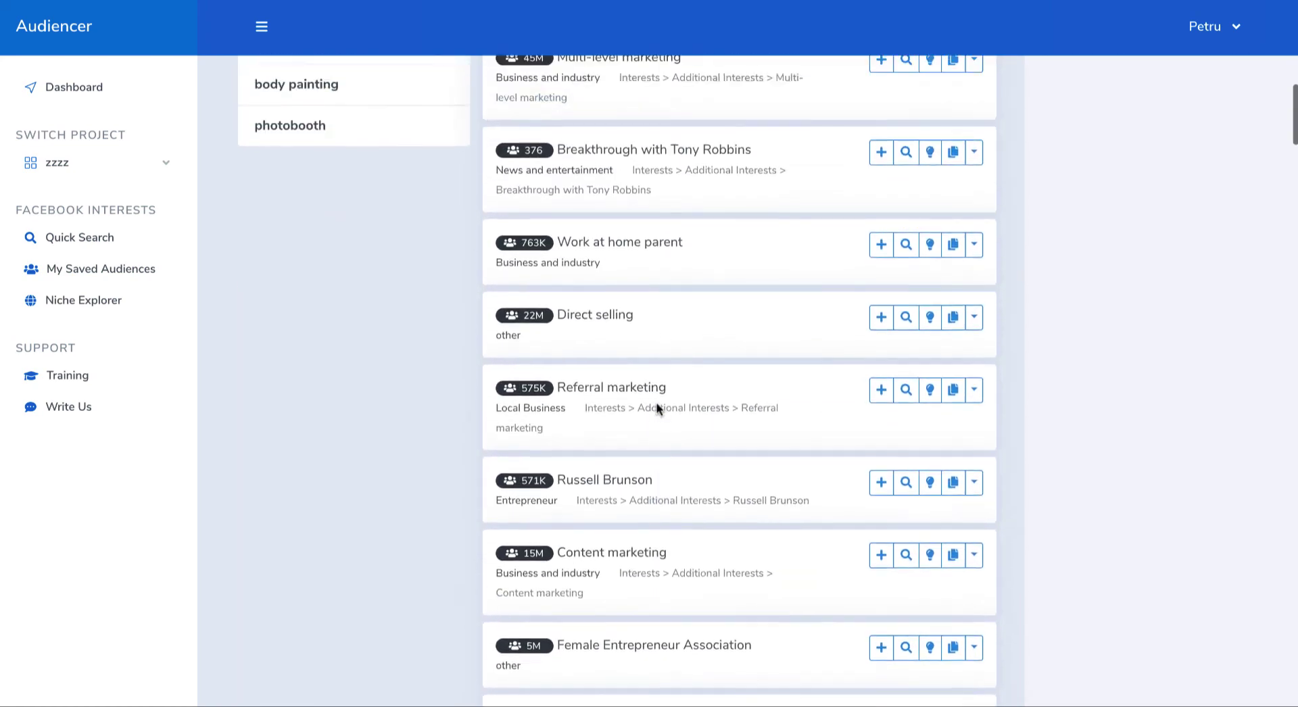
scroll(657, 408, "up", 12)
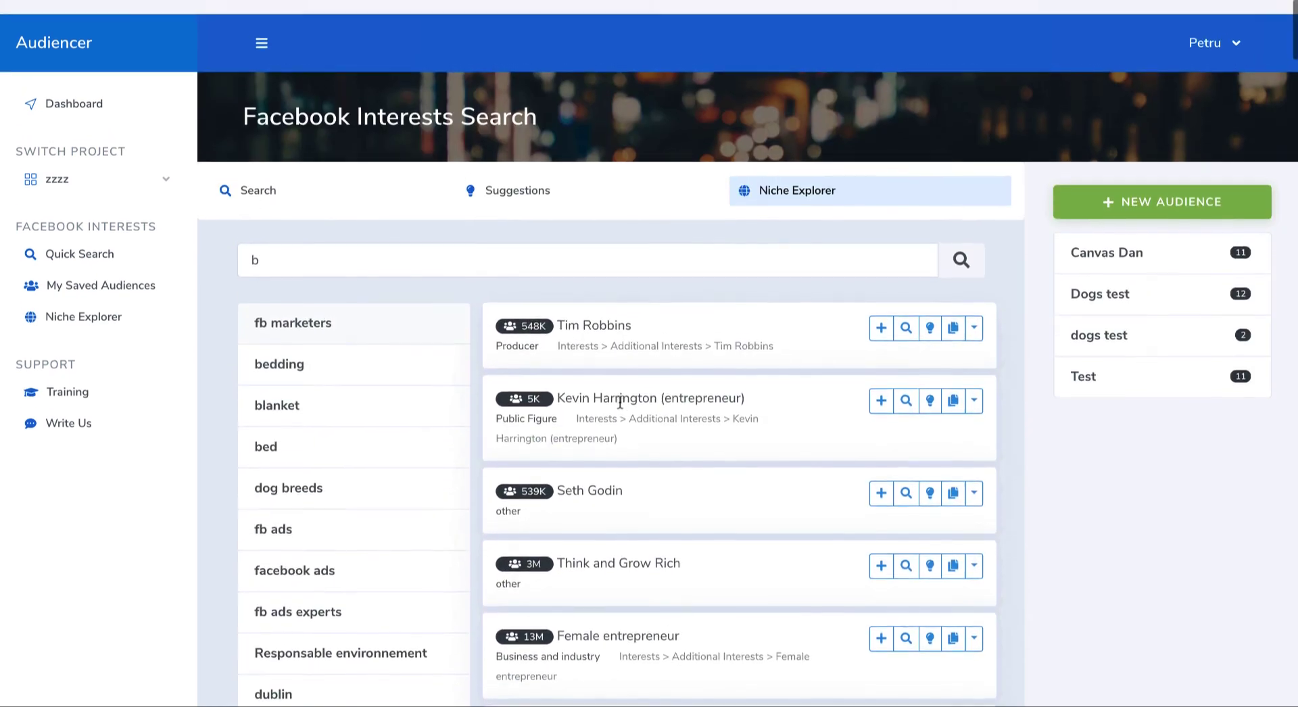
Step: Clear the niche search and view the audiences available for saving the Kevin Harrington (entrepreneur) interest without picking one
double_click(304, 254)
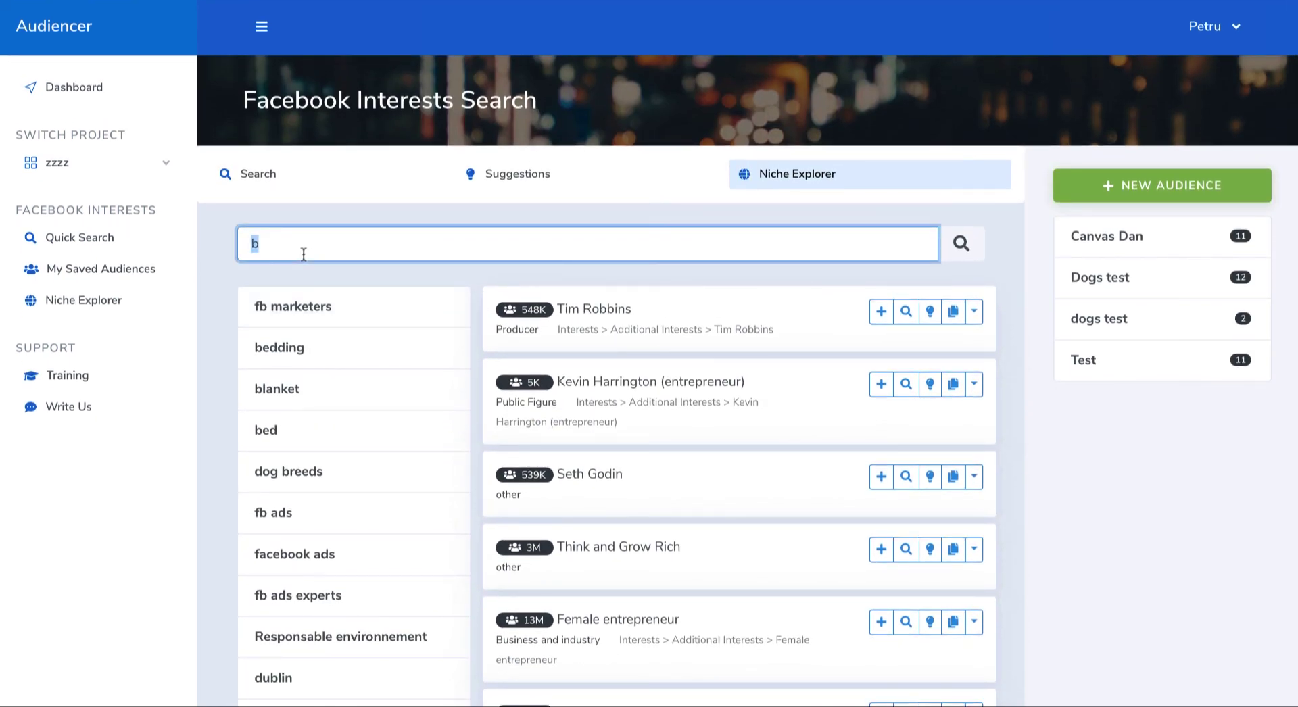
key("BackSpace")
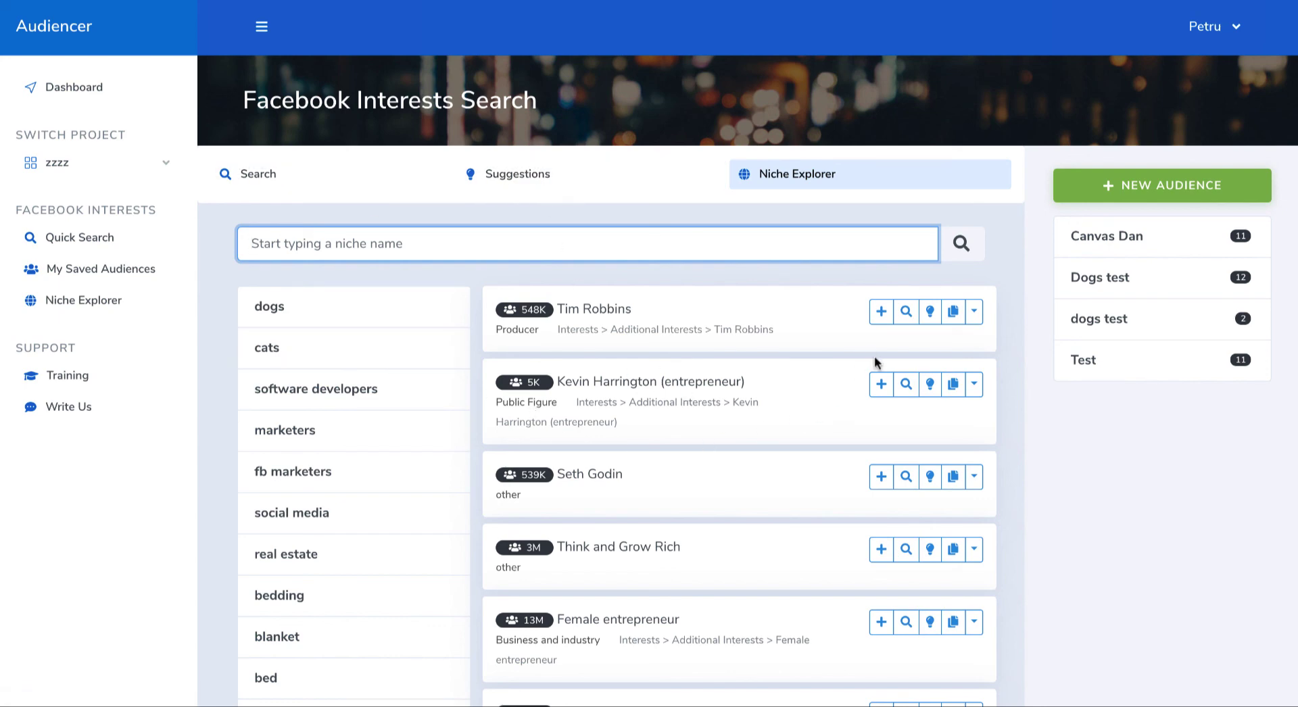
left_click(881, 383)
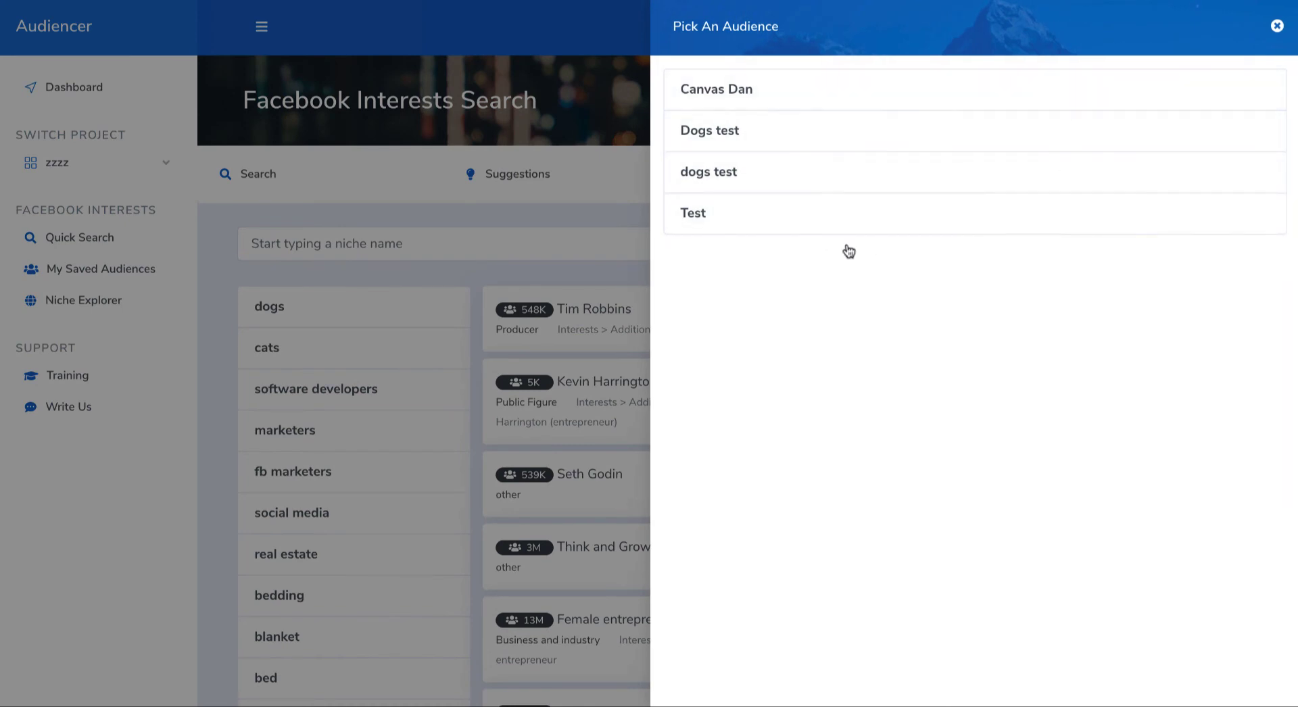
left_click(1277, 28)
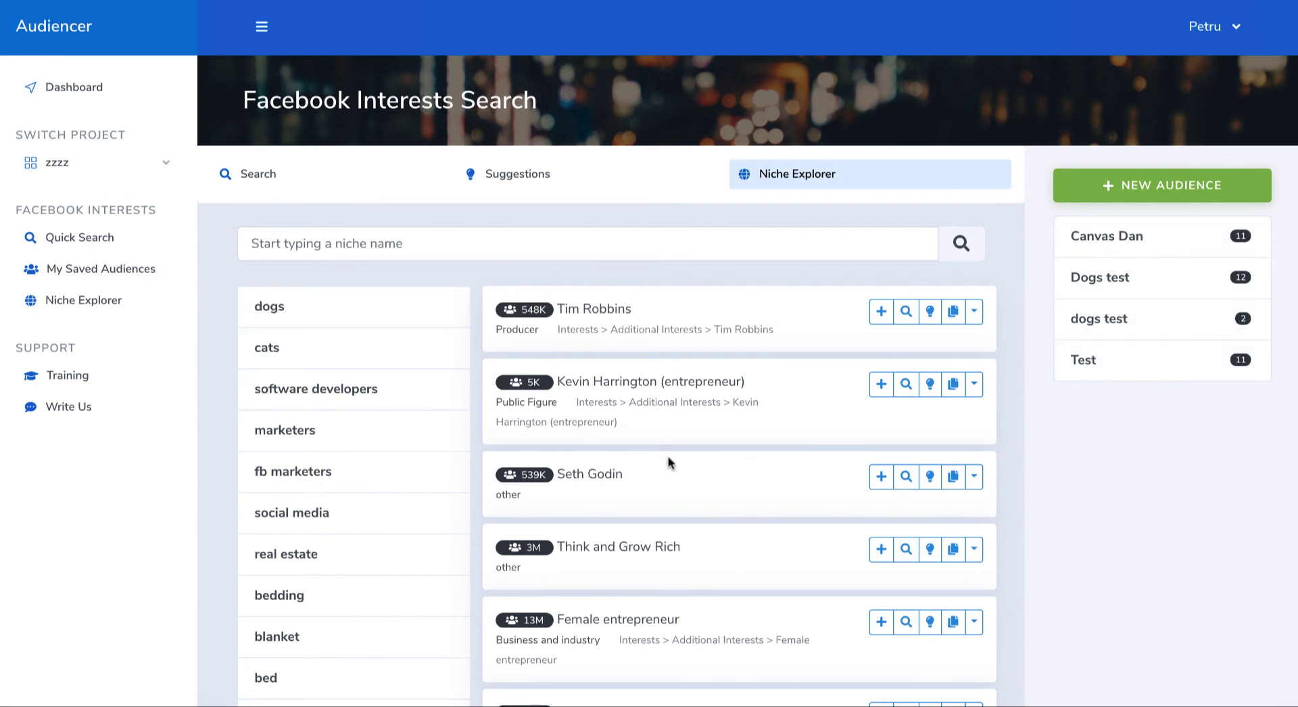
Step: Open the saved interests of the Test audience, select all of them and copy them to the clipboard
left_click(1182, 367)
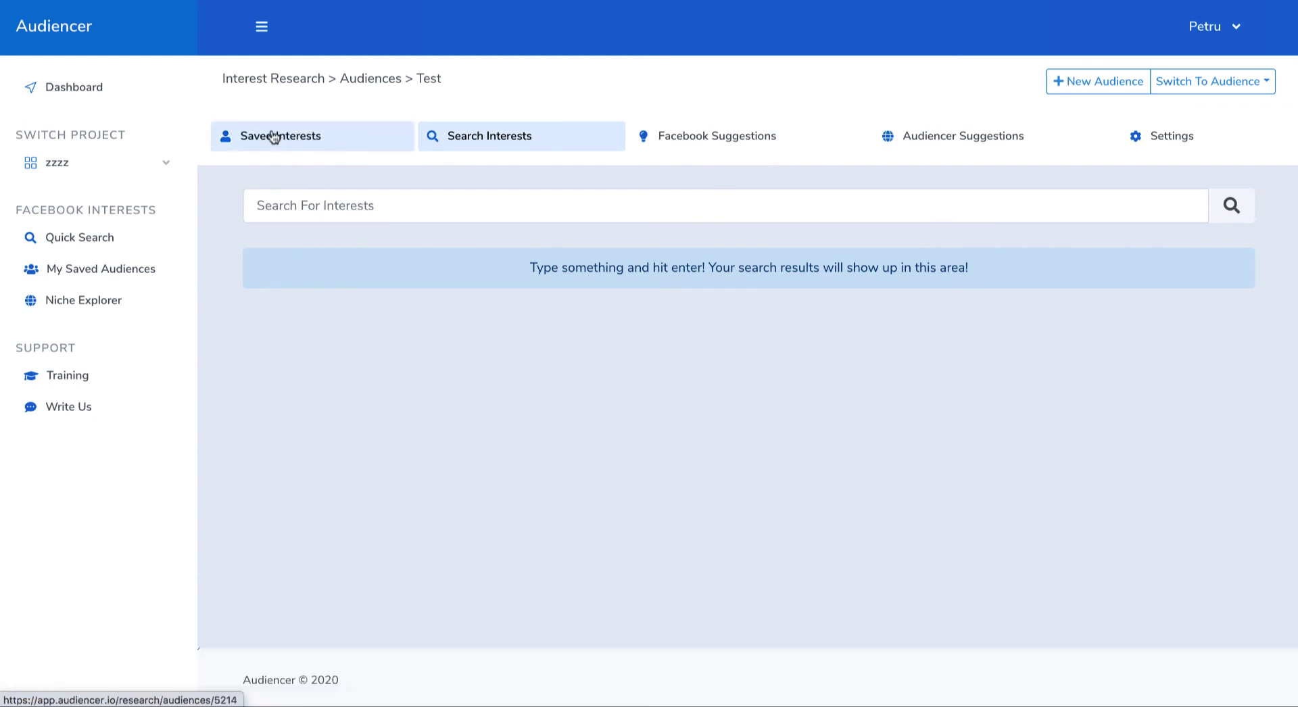
left_click(273, 138)
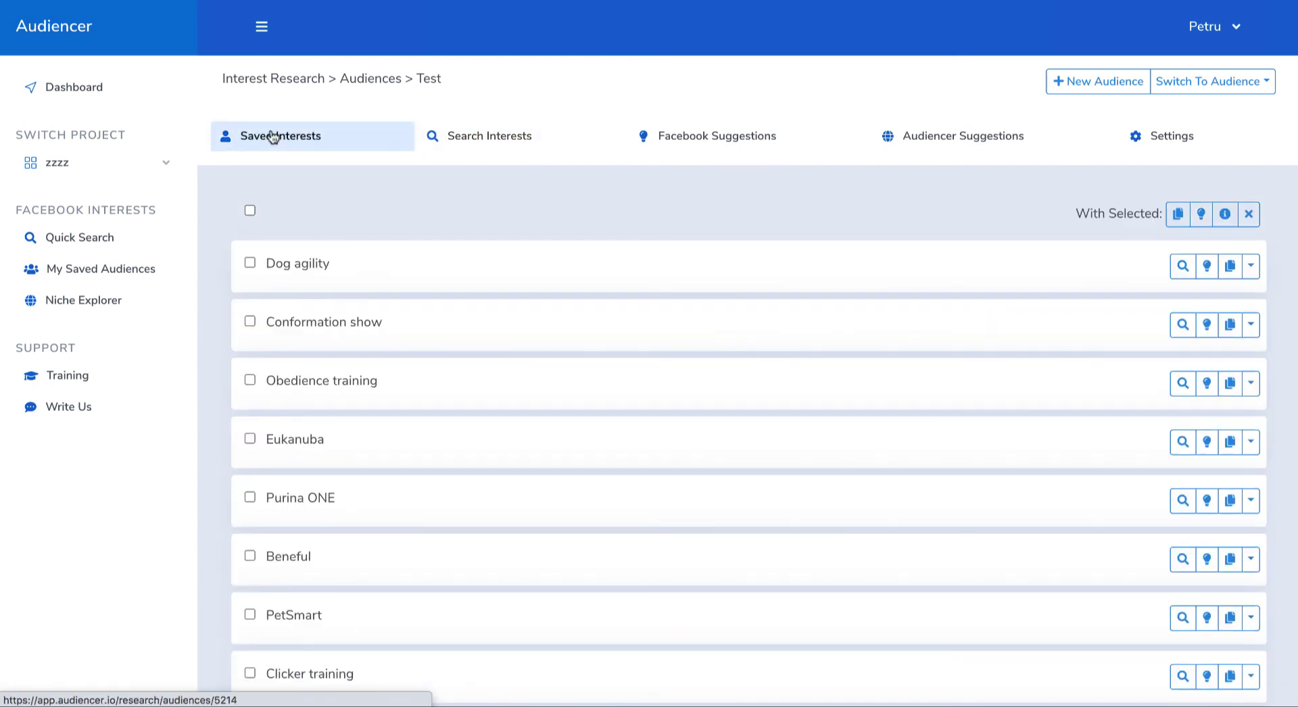
scroll(371, 328, "down", 4)
scroll(319, 289, "up", 4)
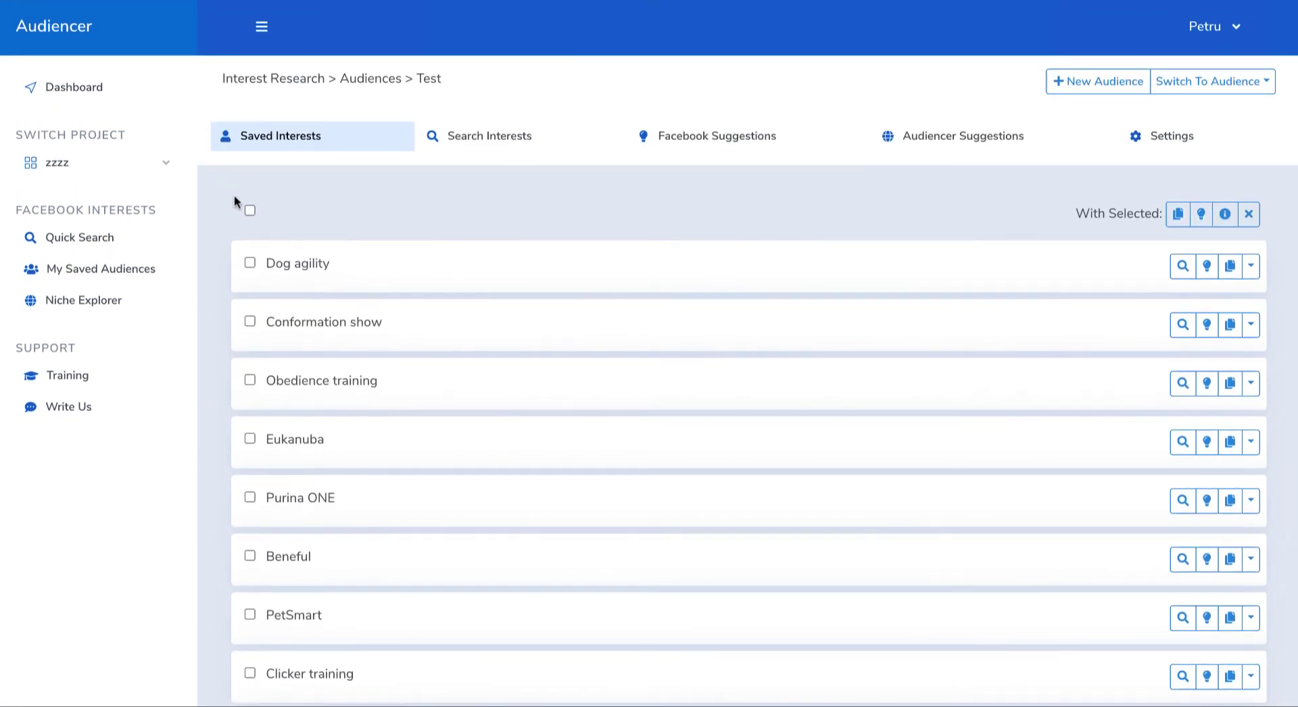
left_click(249, 211)
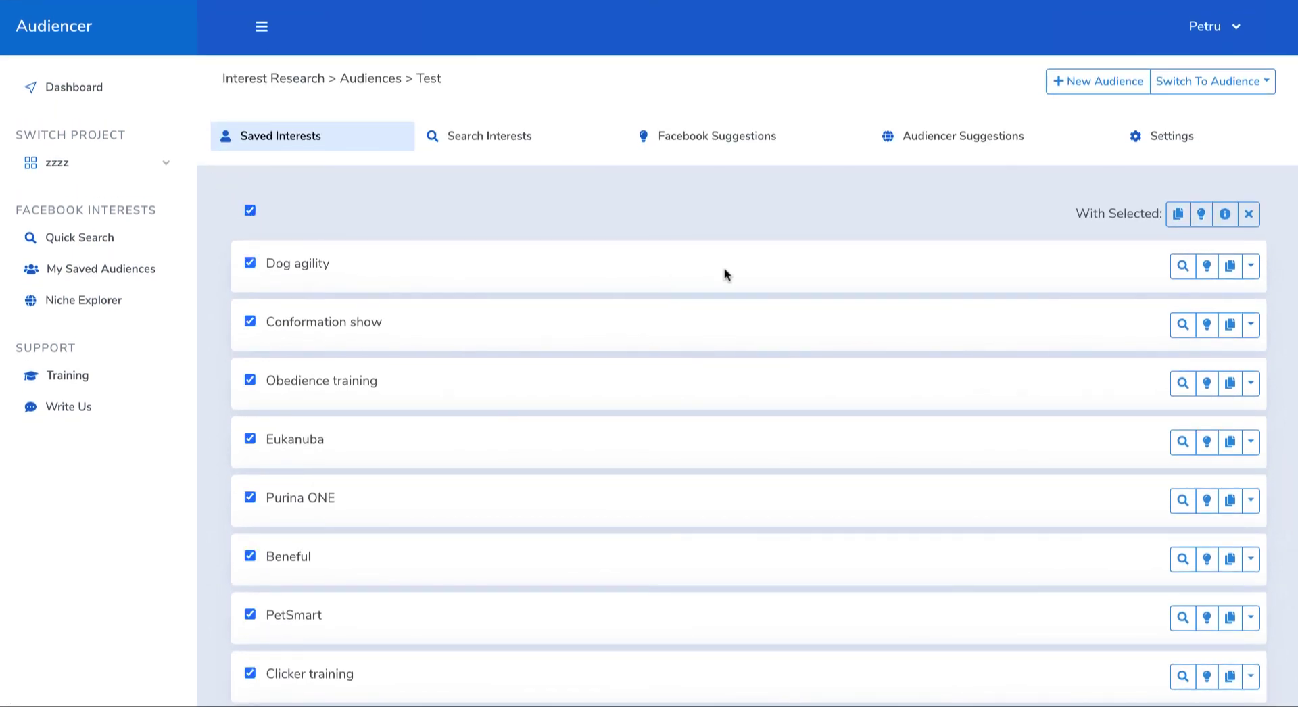
left_click(1177, 214)
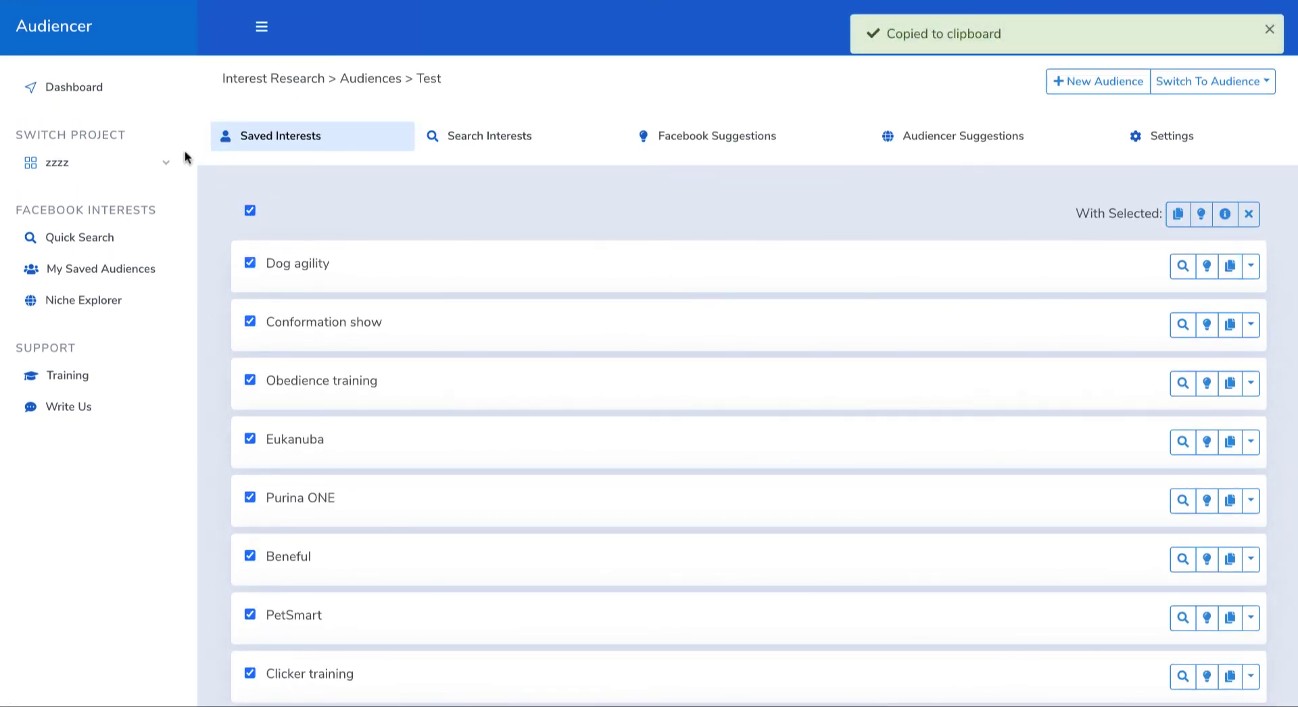
Step: Open Quick Search and paste the copied interests into the search field to inspect the copied list
left_click(67, 238)
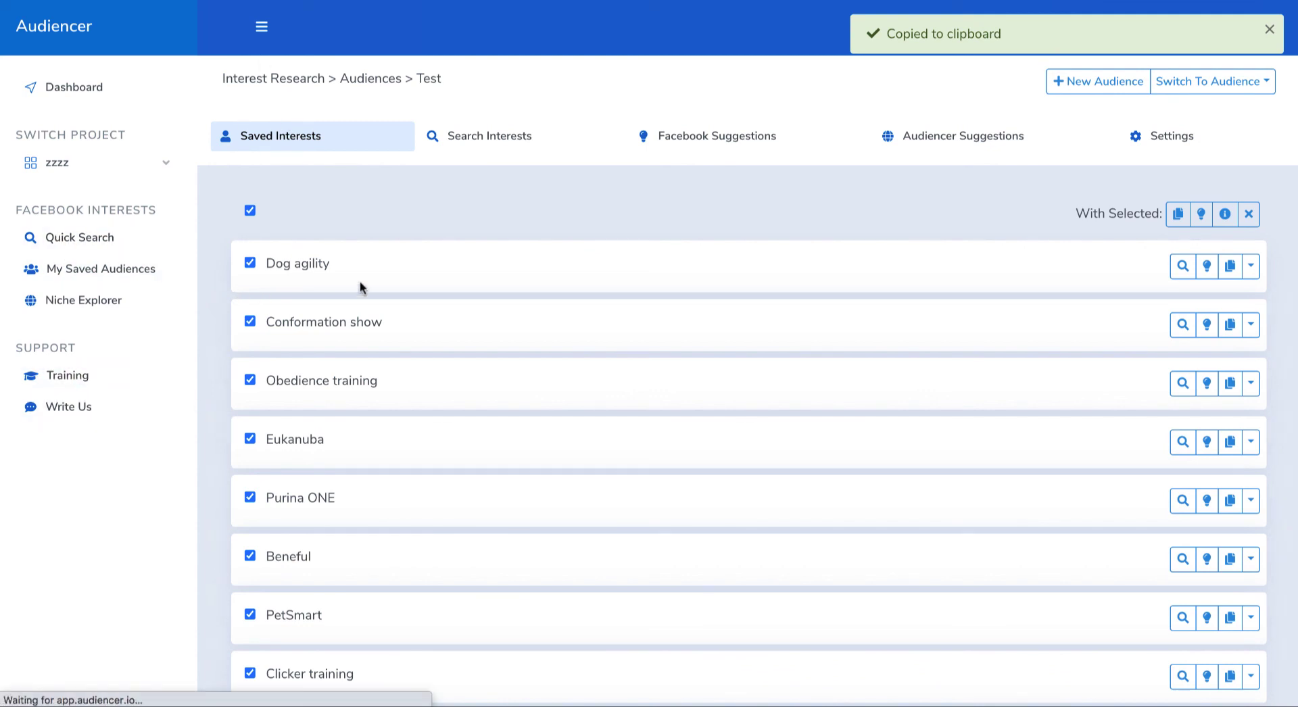
left_click(395, 245)
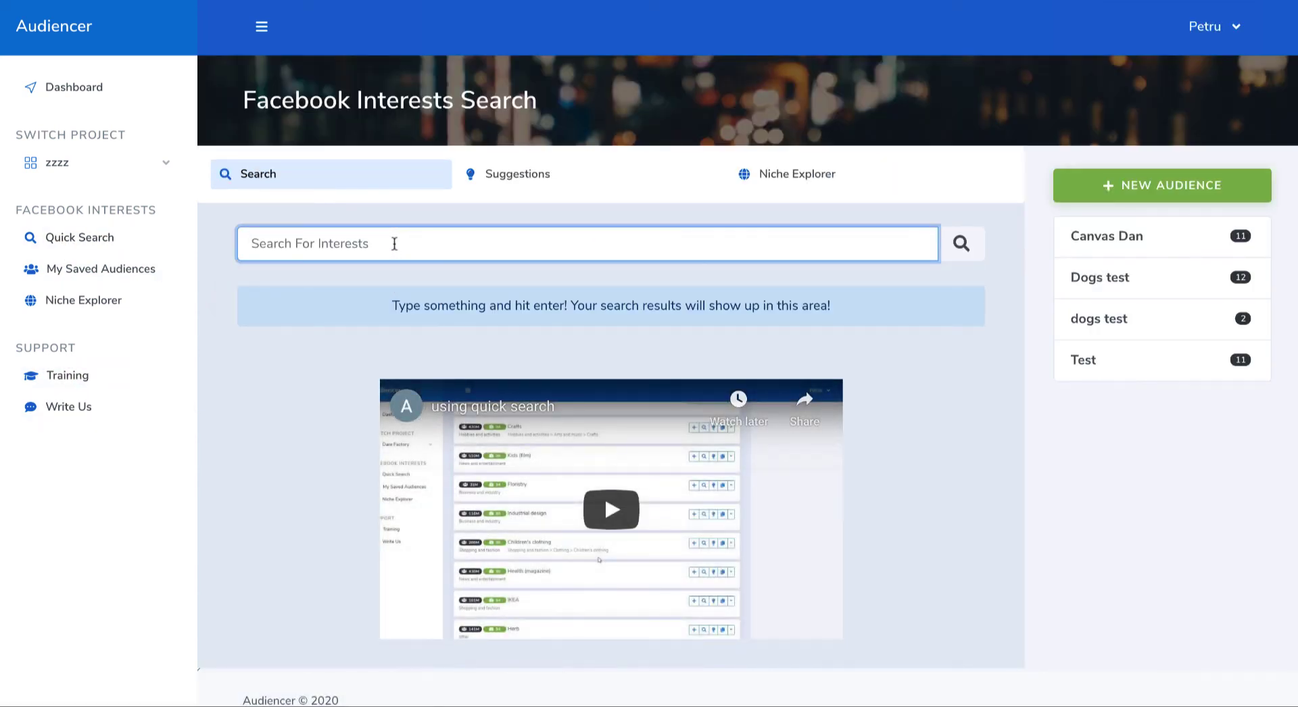
key("ctrl+v")
left_click_drag(863, 245, 958, 254)
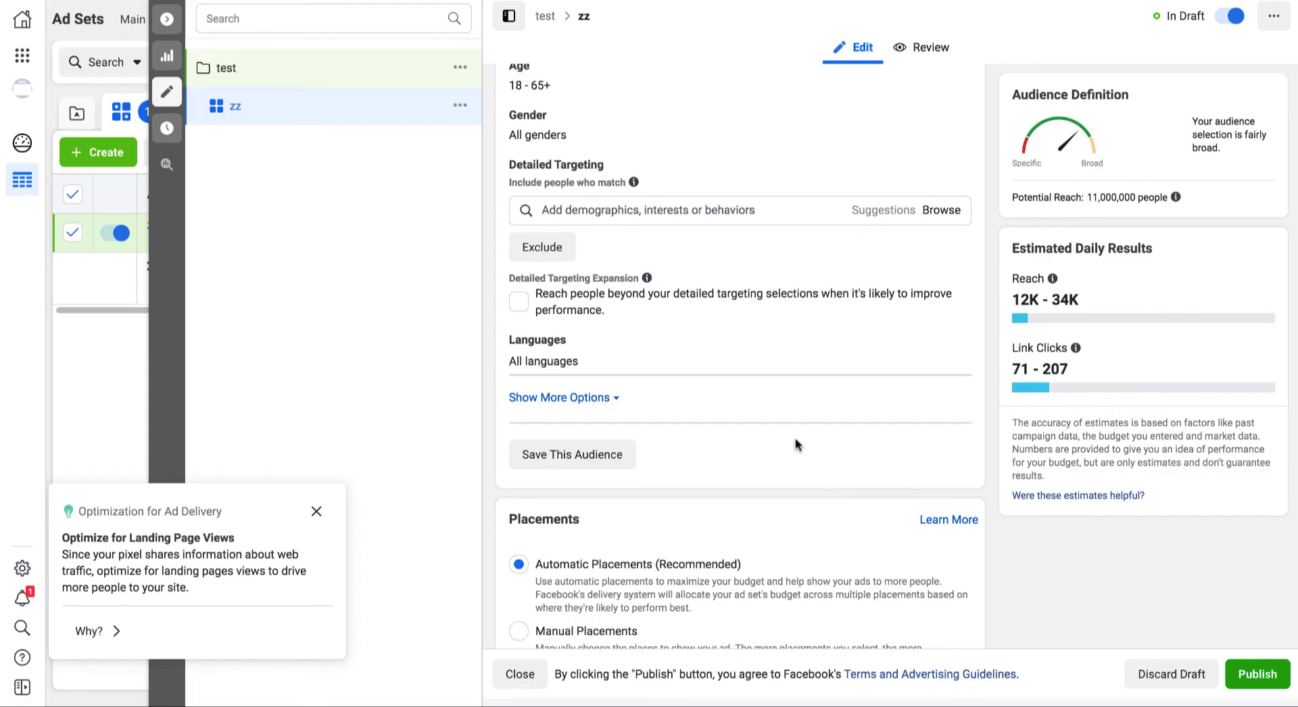
Step: Switch to Facebook Ads Manager, add the copied interests to the zz ad set's detailed targeting and review the added entries
left_click(647, 215)
key("ctrl+v")
key("Return")
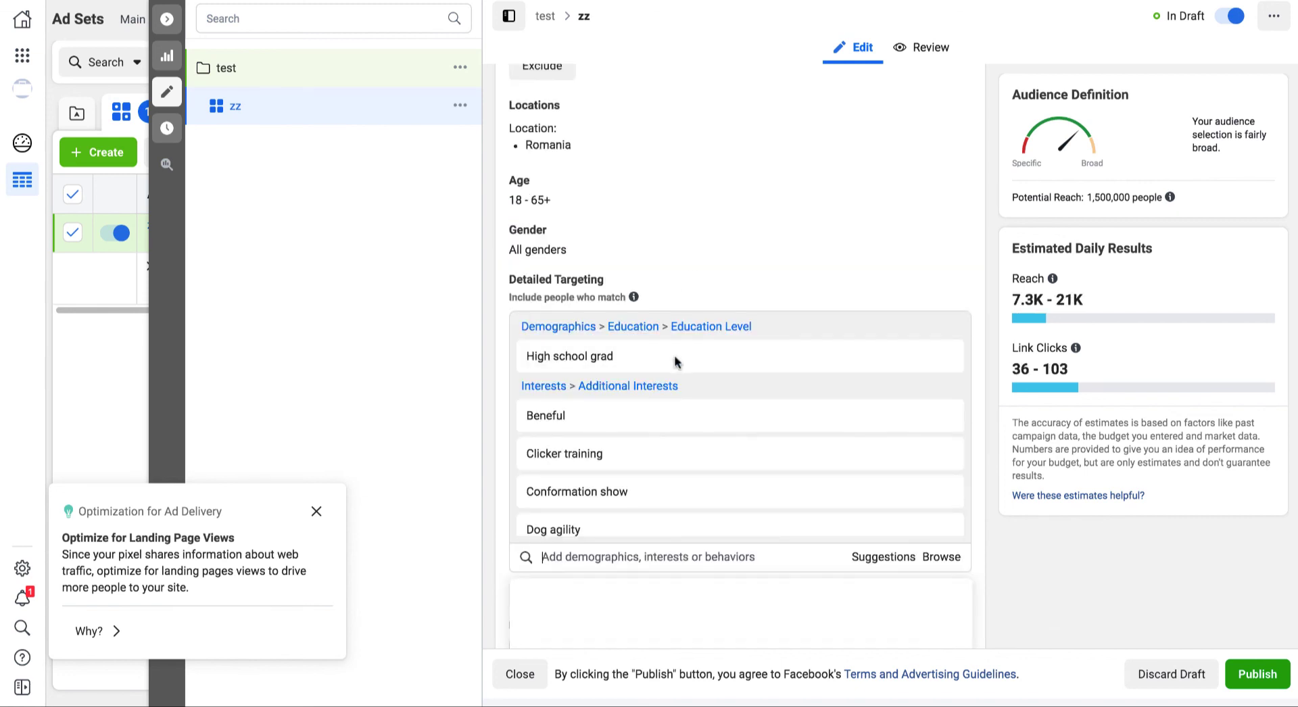
scroll(626, 408, "down", 8)
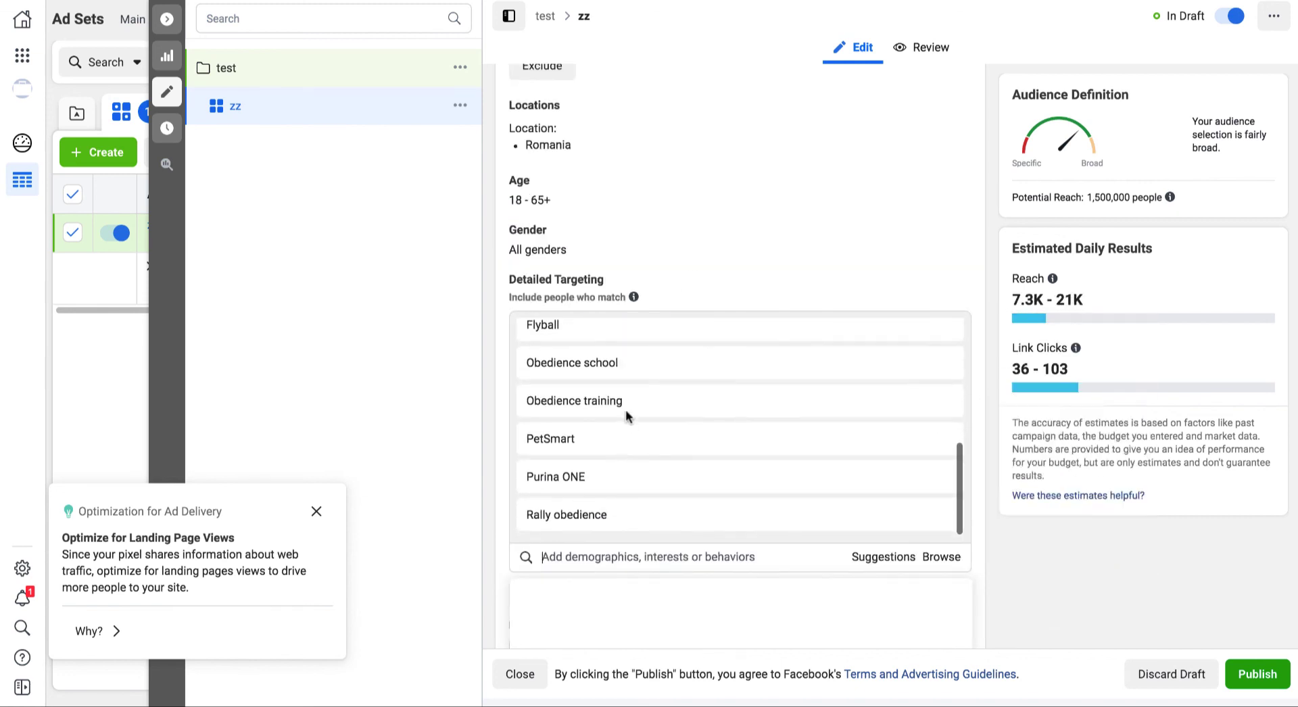
scroll(639, 403, "up", 3)
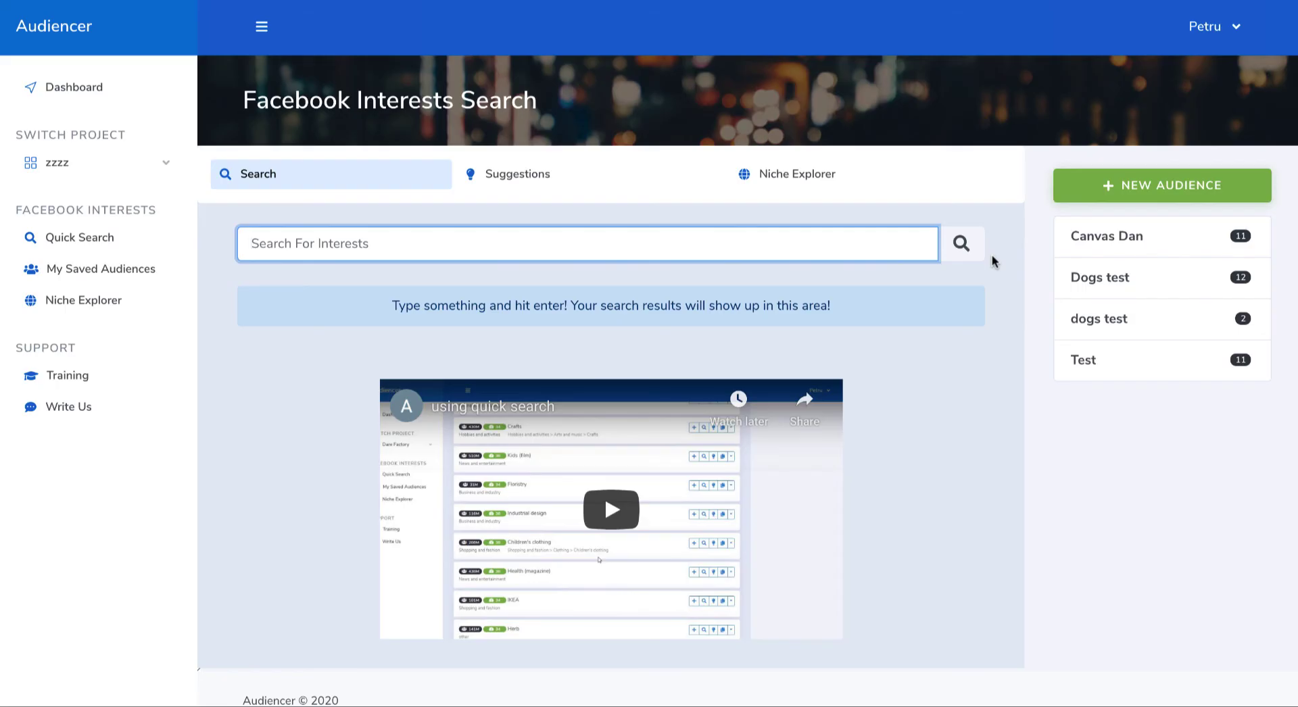